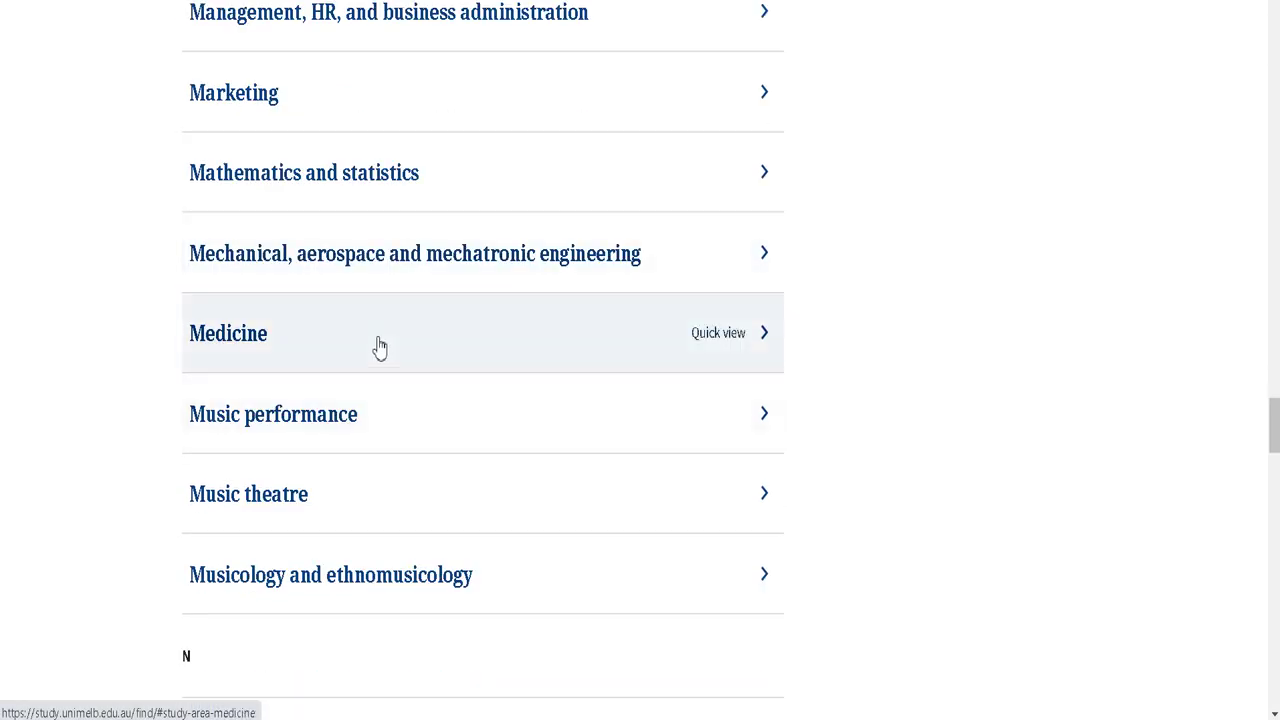
Step: View the Medicine study area's undergraduate and graduate course options, then close its quick view
{"action": "left_click", "coordinate": [381, 346]}
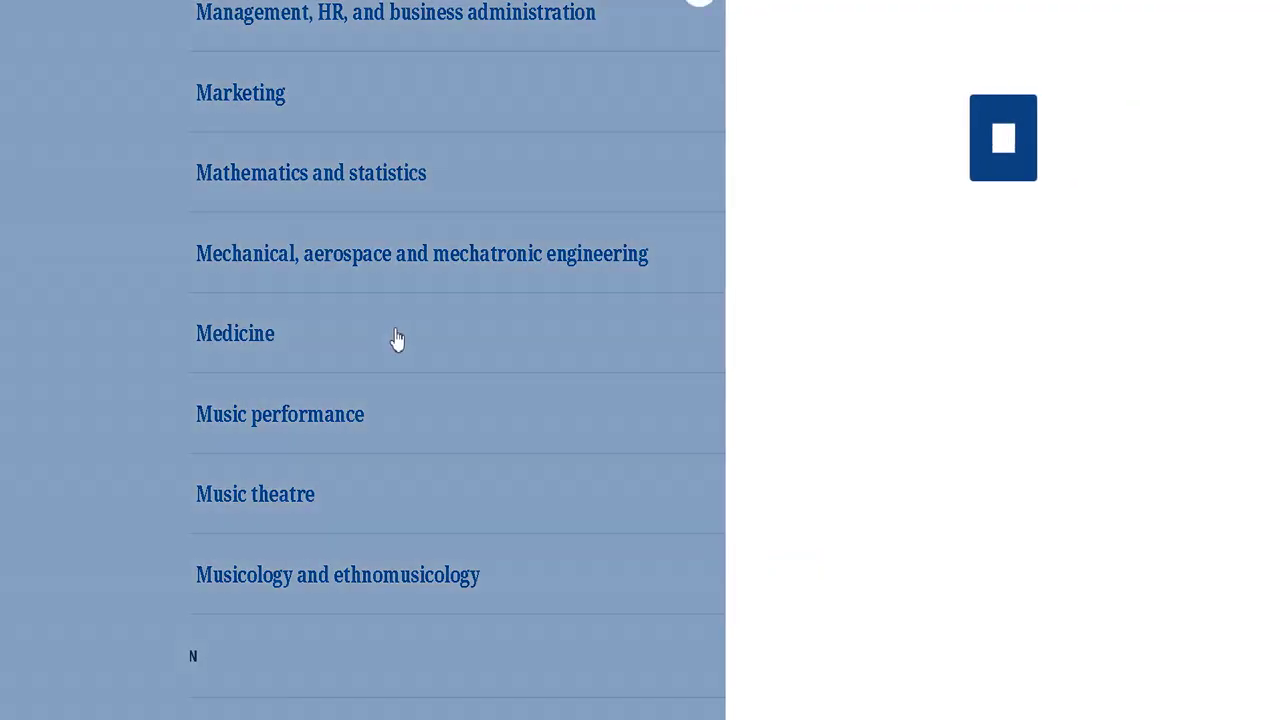
{"action": "scroll", "coordinate": [940, 434], "scroll_direction": "down", "scroll_amount": 6}
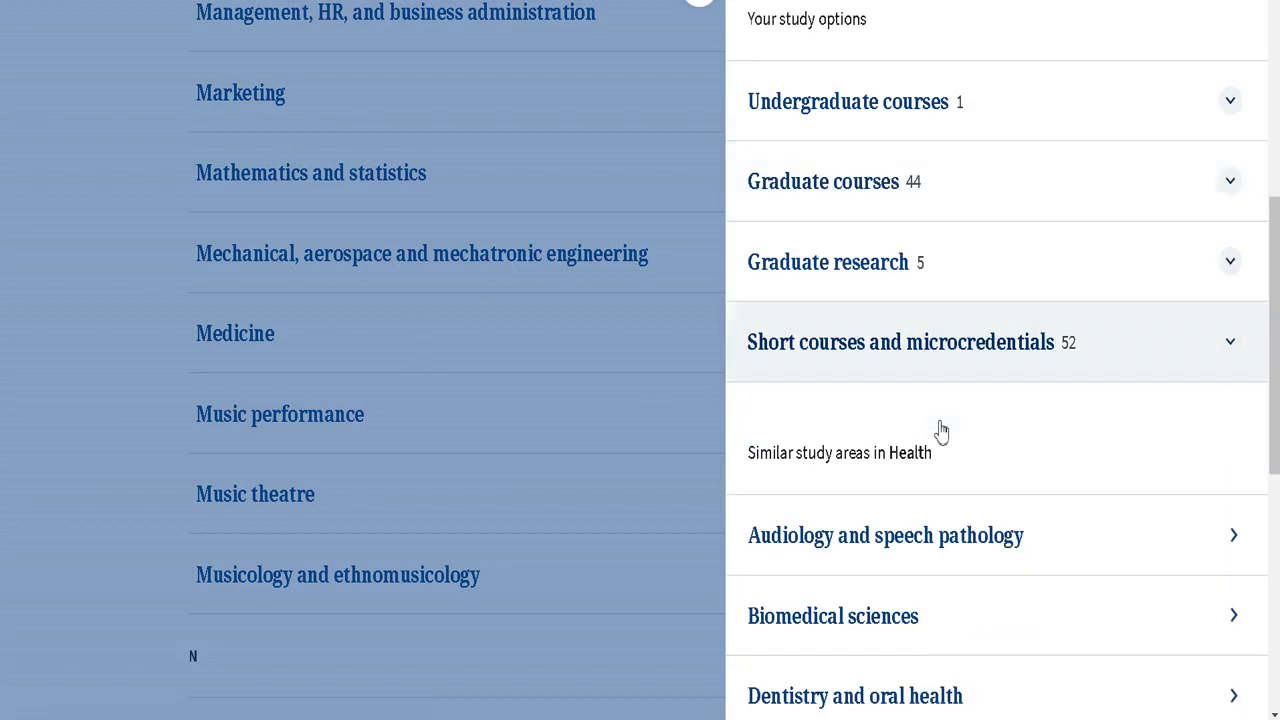
{"action": "left_click", "coordinate": [1162, 100]}
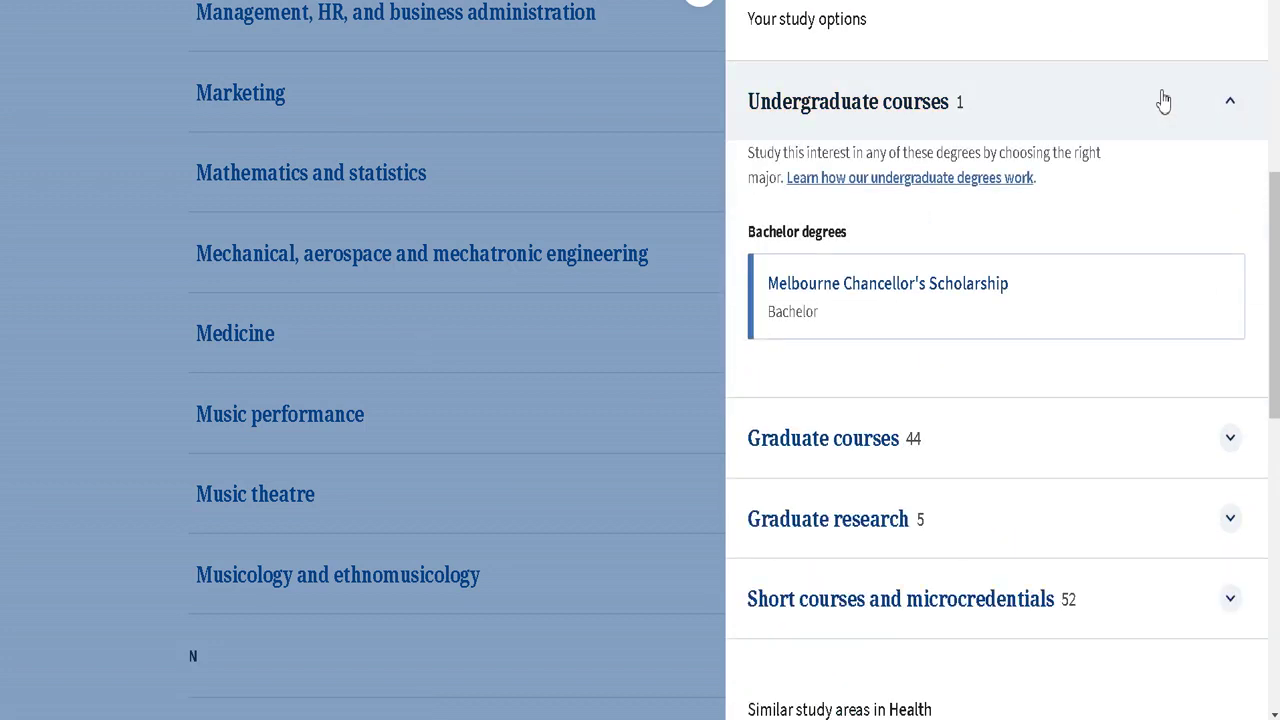
{"action": "left_click", "coordinate": [1157, 135]}
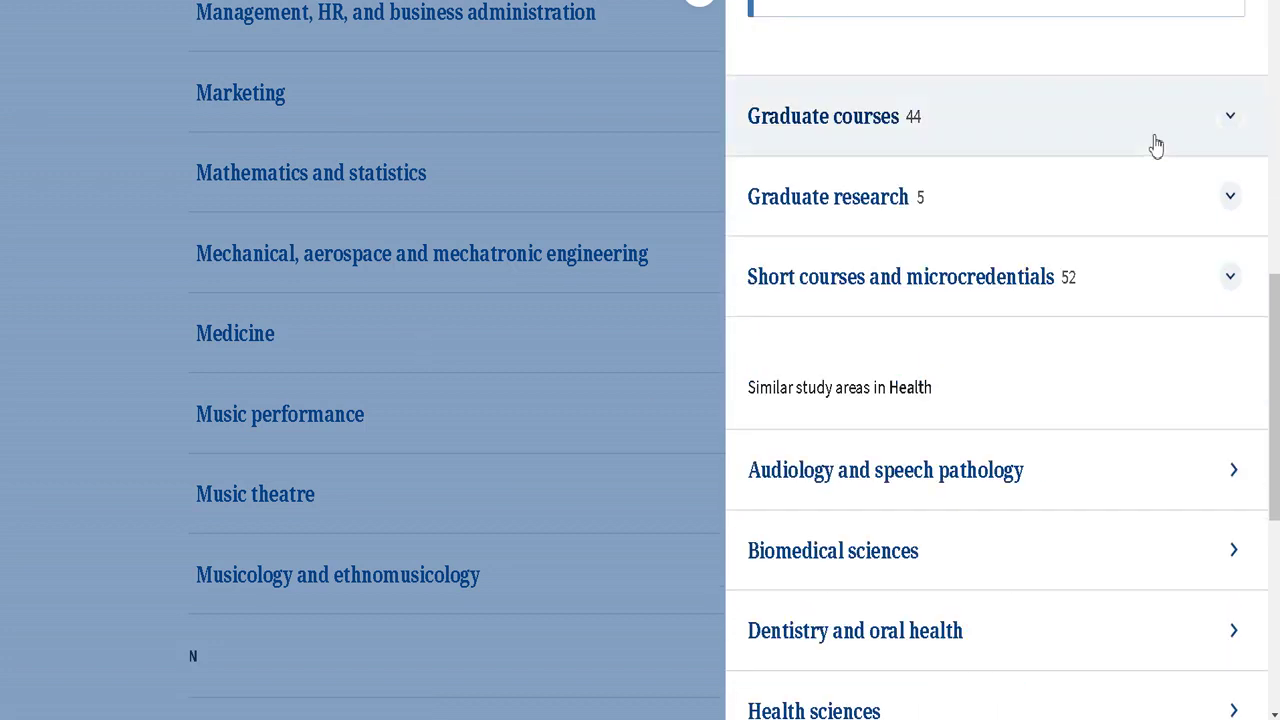
{"action": "left_click", "coordinate": [1157, 135]}
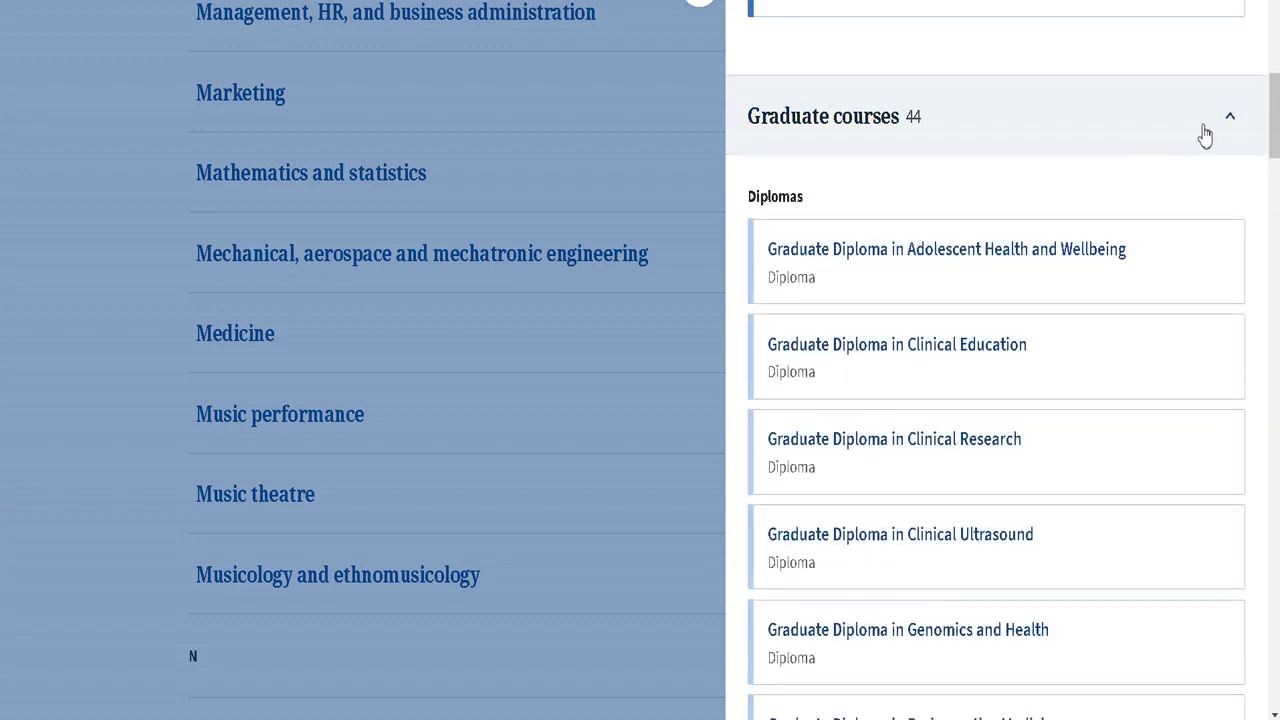
{"action": "left_click", "coordinate": [1203, 131]}
{"action": "scroll", "coordinate": [1046, 150], "scroll_direction": "up", "scroll_amount": 3}
{"action": "left_click", "coordinate": [400, 177]}
Step: Open the quick view of the Civil, structural and architectural engineering study area
{"action": "scroll", "coordinate": [400, 229], "scroll_direction": "up", "scroll_amount": 10}
{"action": "scroll", "coordinate": [410, 265], "scroll_direction": "up", "scroll_amount": 15}
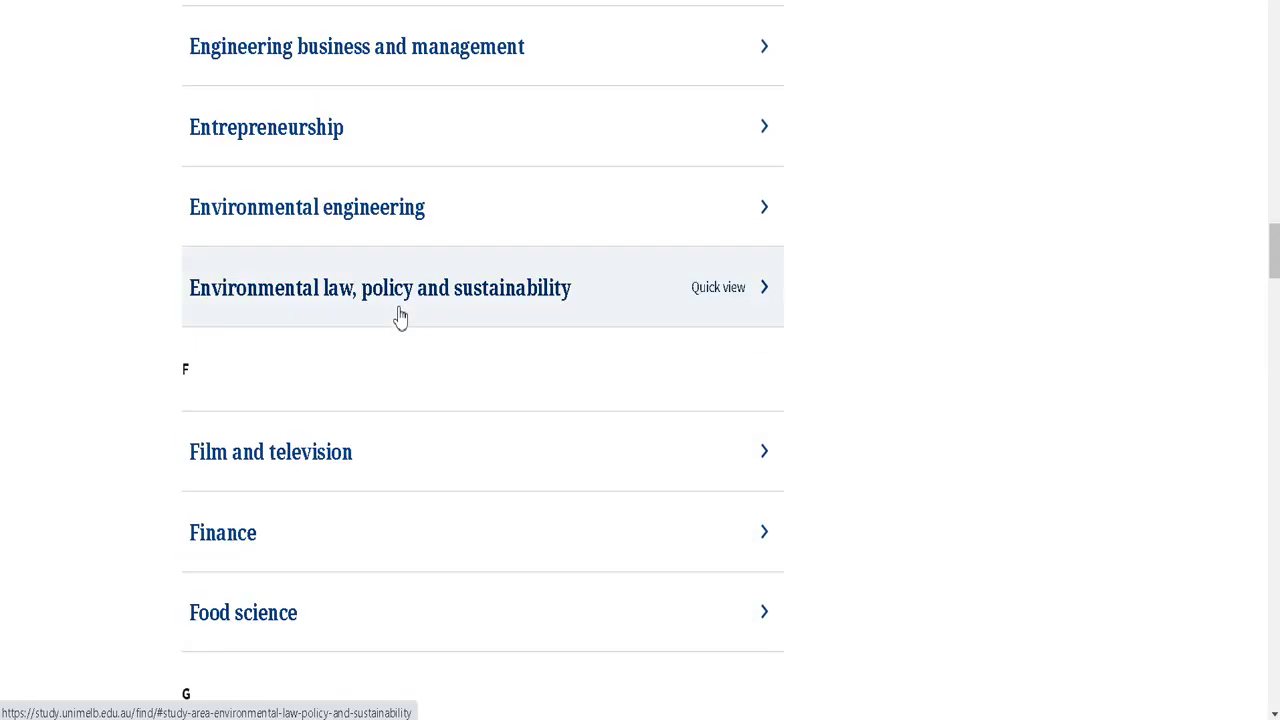
{"action": "scroll", "coordinate": [400, 318], "scroll_direction": "up", "scroll_amount": 12}
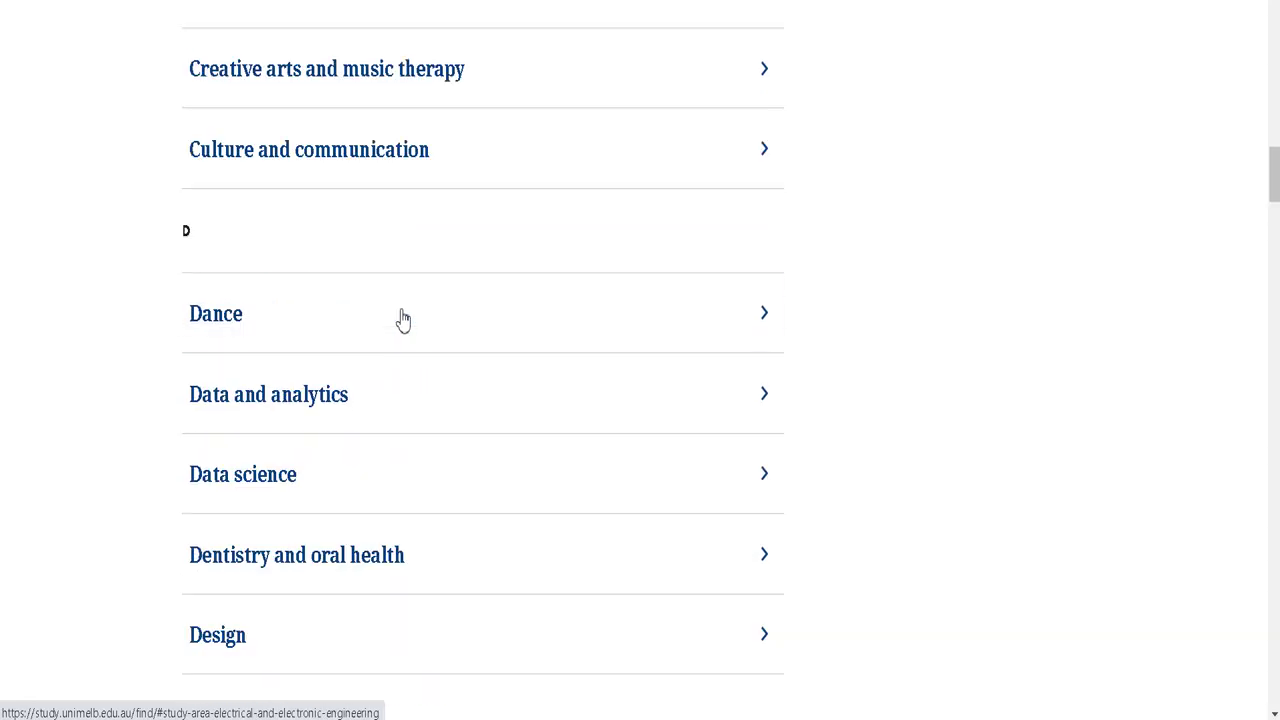
{"action": "scroll", "coordinate": [408, 322], "scroll_direction": "up", "scroll_amount": 3}
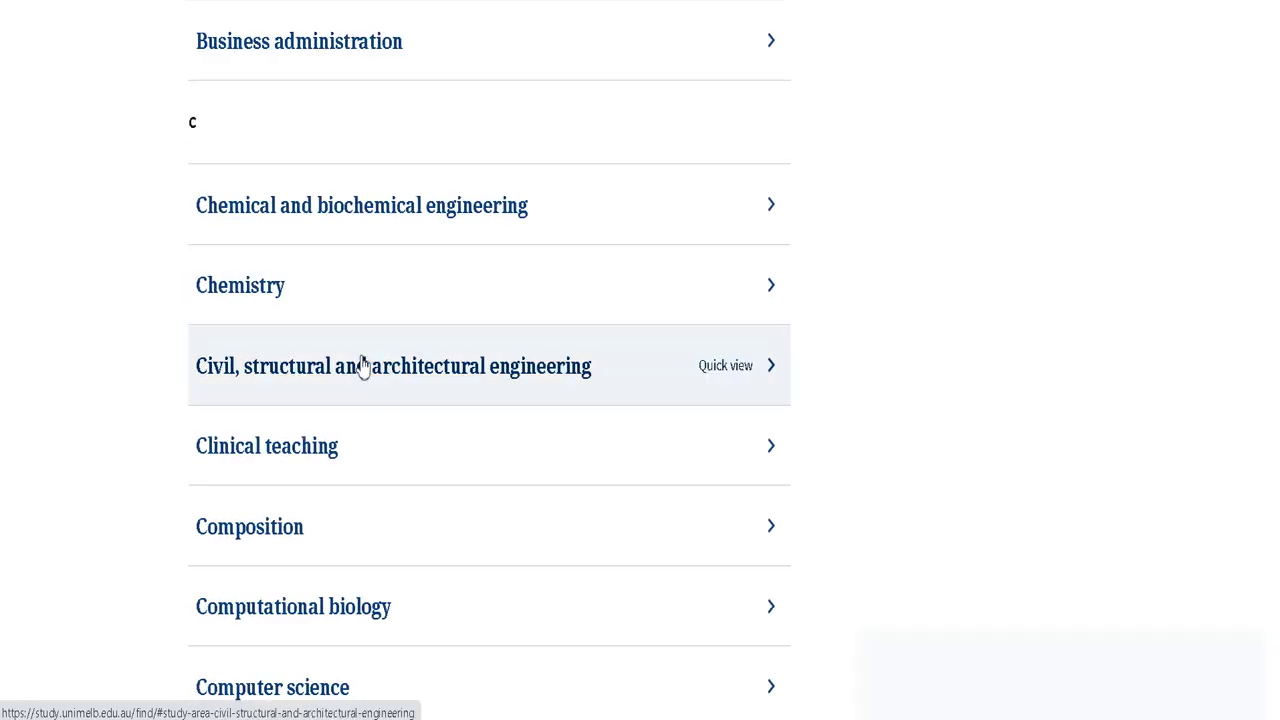
{"action": "left_click", "coordinate": [366, 366]}
{"action": "scroll", "coordinate": [823, 509], "scroll_direction": "down", "scroll_amount": 4}
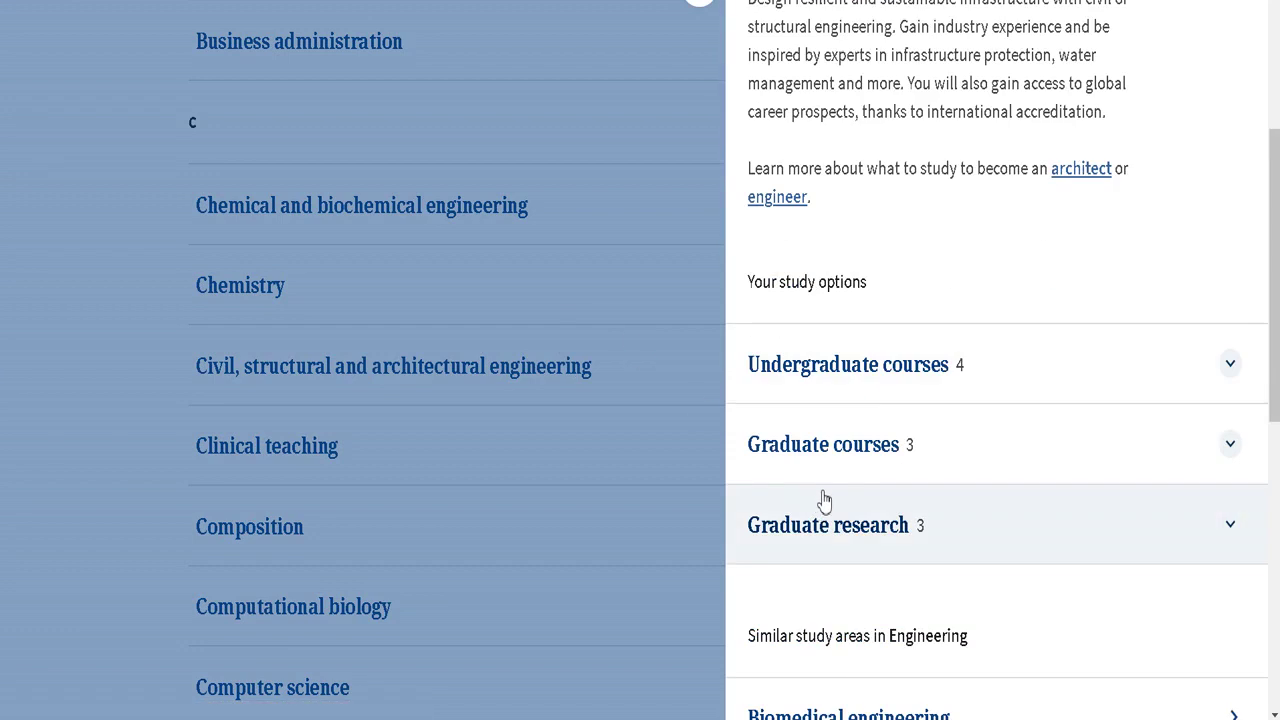
Step: Expand the undergraduate courses of this study area and open the Bachelor of Science page
{"action": "left_click", "coordinate": [897, 352]}
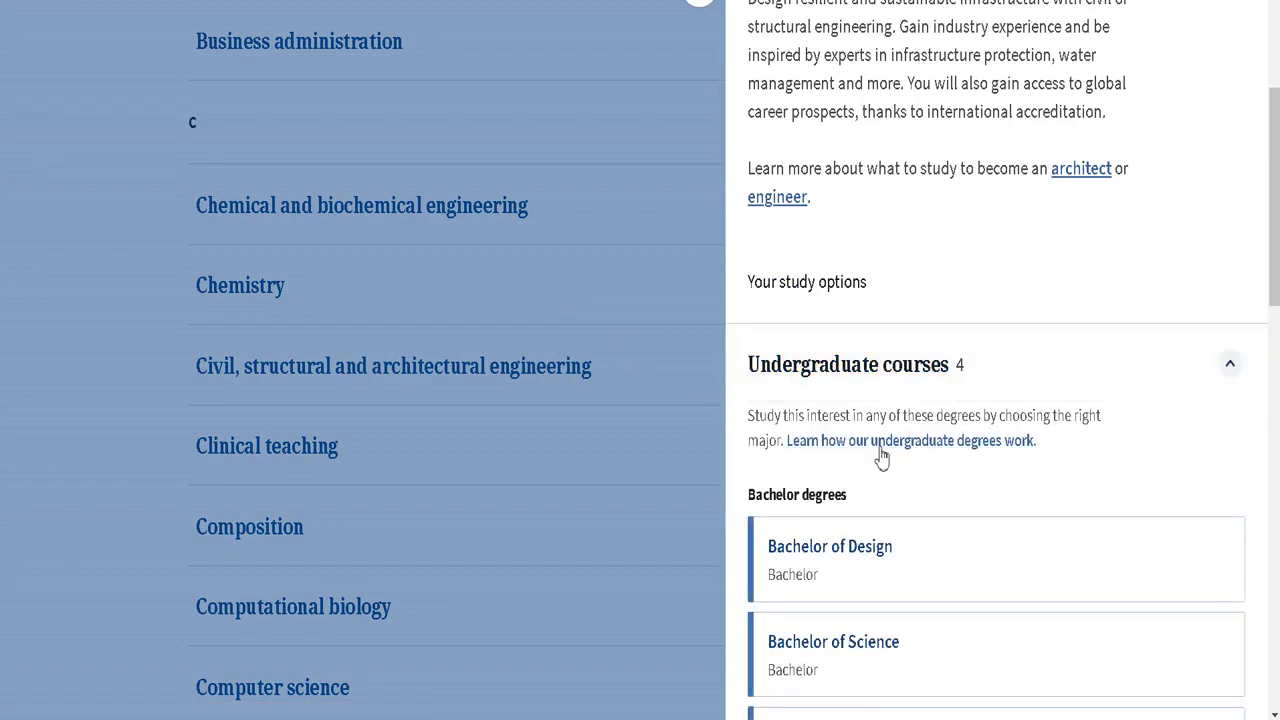
{"action": "scroll", "coordinate": [880, 480], "scroll_direction": "down", "scroll_amount": 2}
{"action": "scroll", "coordinate": [879, 487], "scroll_direction": "down", "scroll_amount": 1}
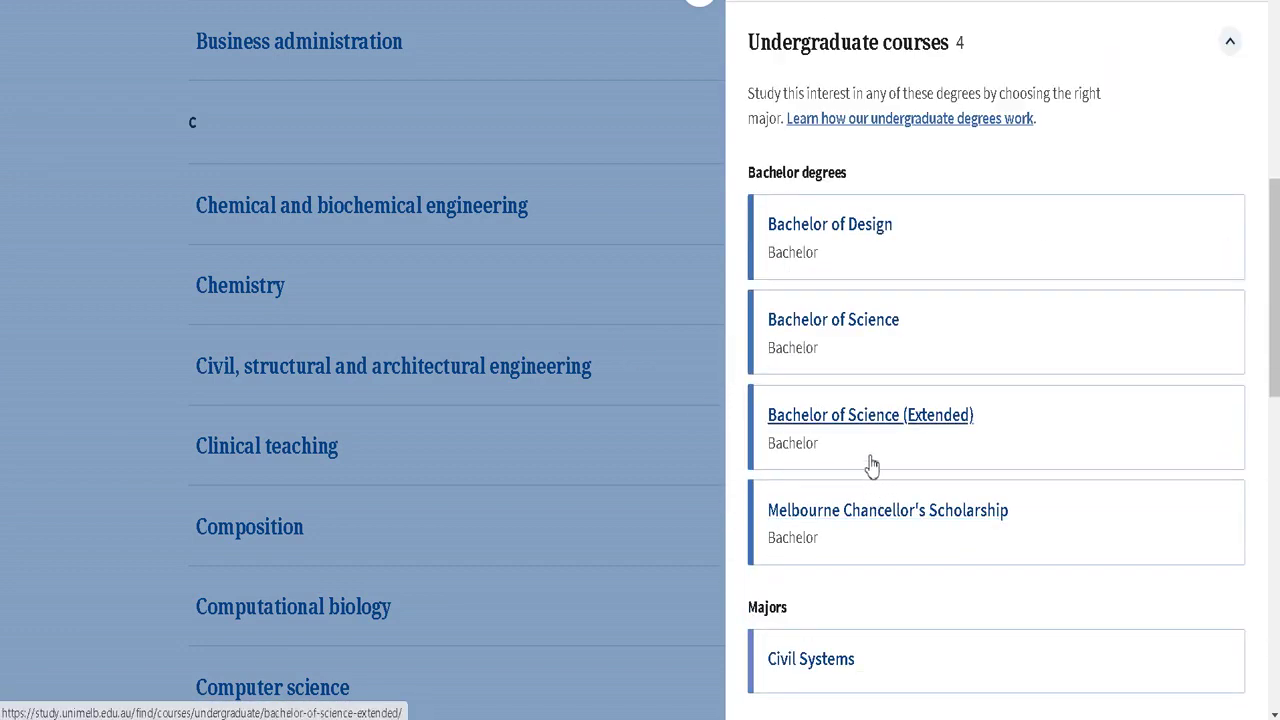
{"action": "left_click", "coordinate": [847, 332]}
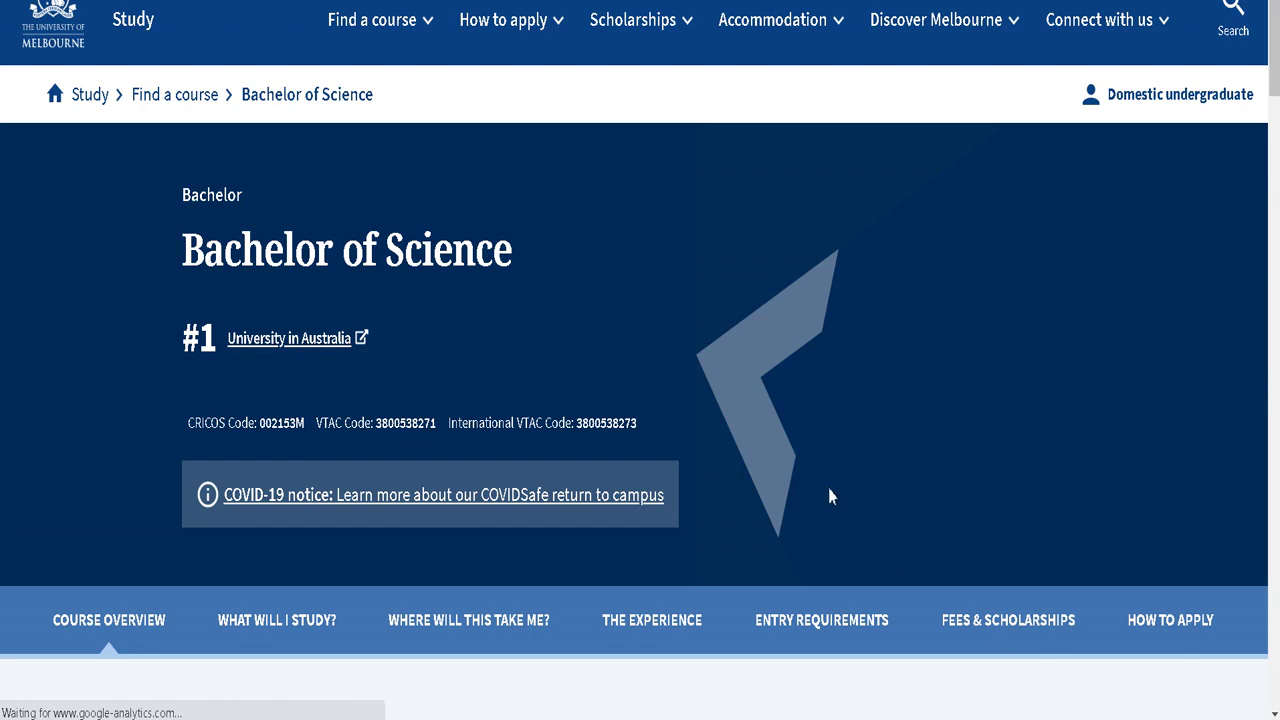
Step: Read the Bachelor of Science course overview, including the duration, intakes, entry scores, prerequisites and course description
{"action": "scroll", "coordinate": [813, 478], "scroll_direction": "down", "scroll_amount": 4}
{"action": "scroll", "coordinate": [728, 443], "scroll_direction": "down", "scroll_amount": 6}
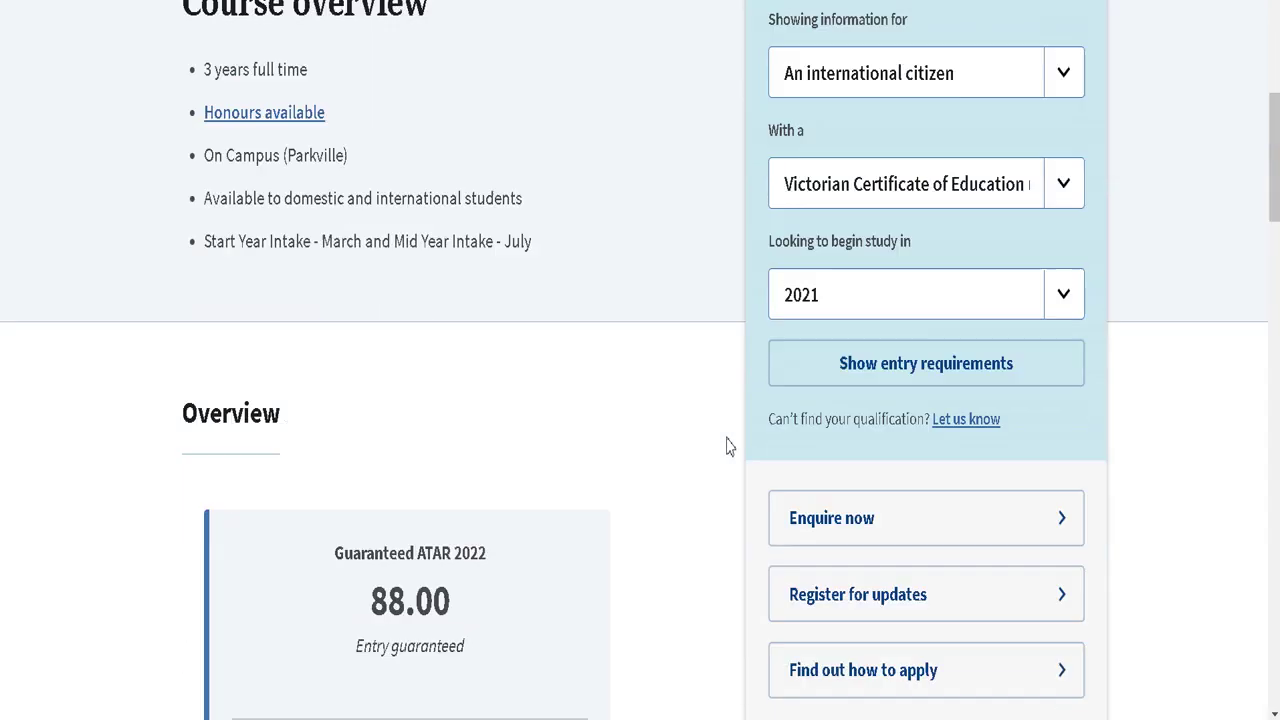
{"action": "scroll", "coordinate": [655, 424], "scroll_direction": "down", "scroll_amount": 6}
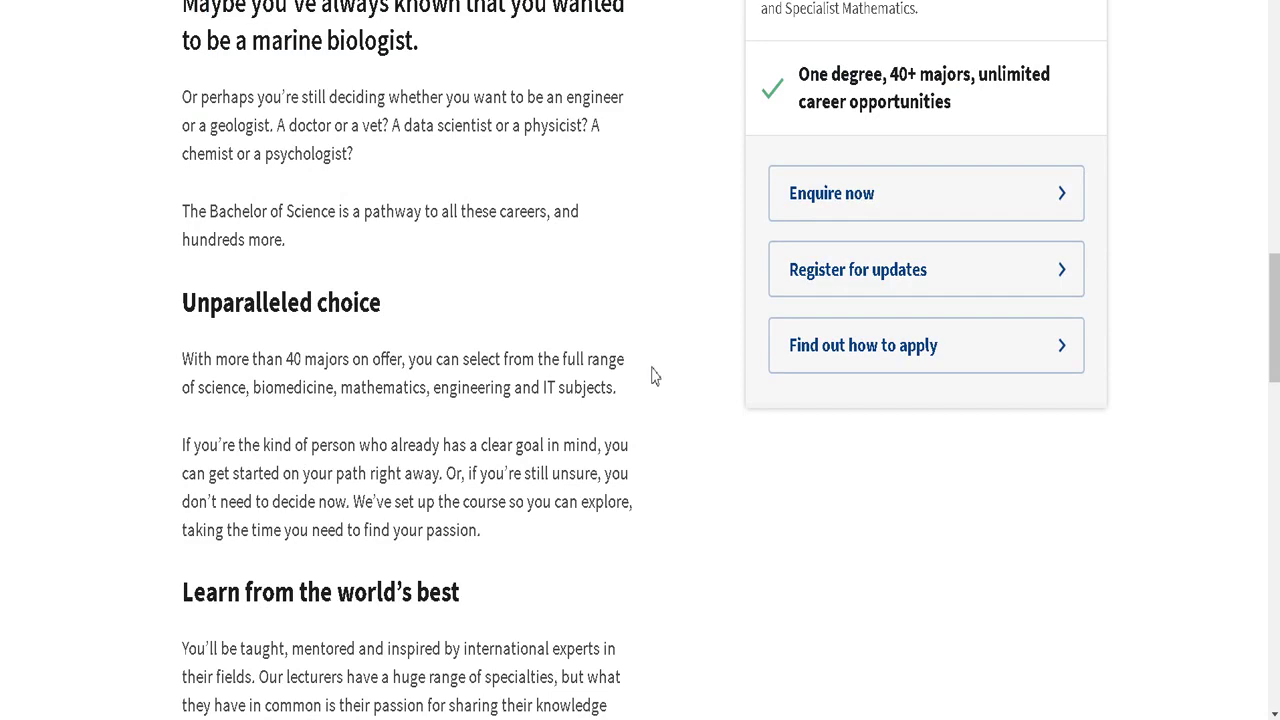
{"action": "scroll", "coordinate": [650, 376], "scroll_direction": "down", "scroll_amount": 3}
{"action": "scroll", "coordinate": [652, 372], "scroll_direction": "down", "scroll_amount": 9}
{"action": "scroll", "coordinate": [654, 374], "scroll_direction": "up", "scroll_amount": 11}
{"action": "scroll", "coordinate": [671, 393], "scroll_direction": "up", "scroll_amount": 16}
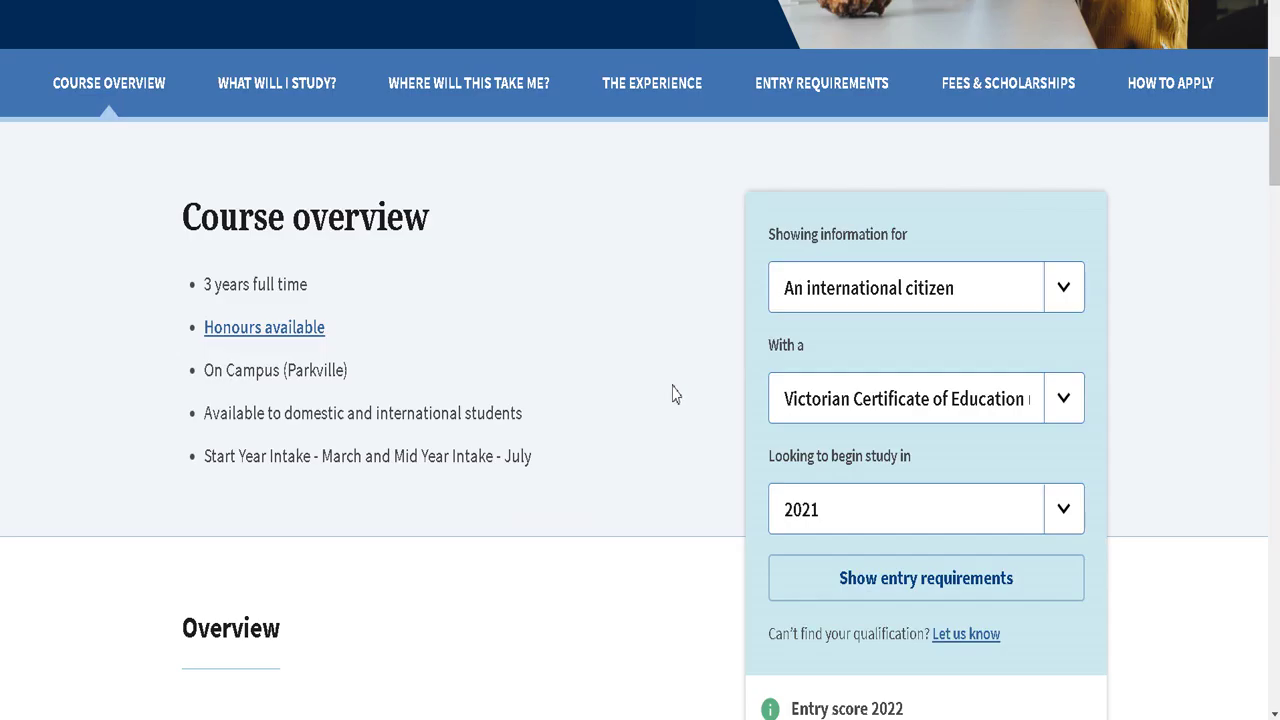
{"action": "scroll", "coordinate": [674, 398], "scroll_direction": "down", "scroll_amount": 5}
{"action": "scroll", "coordinate": [676, 397], "scroll_direction": "down", "scroll_amount": 4}
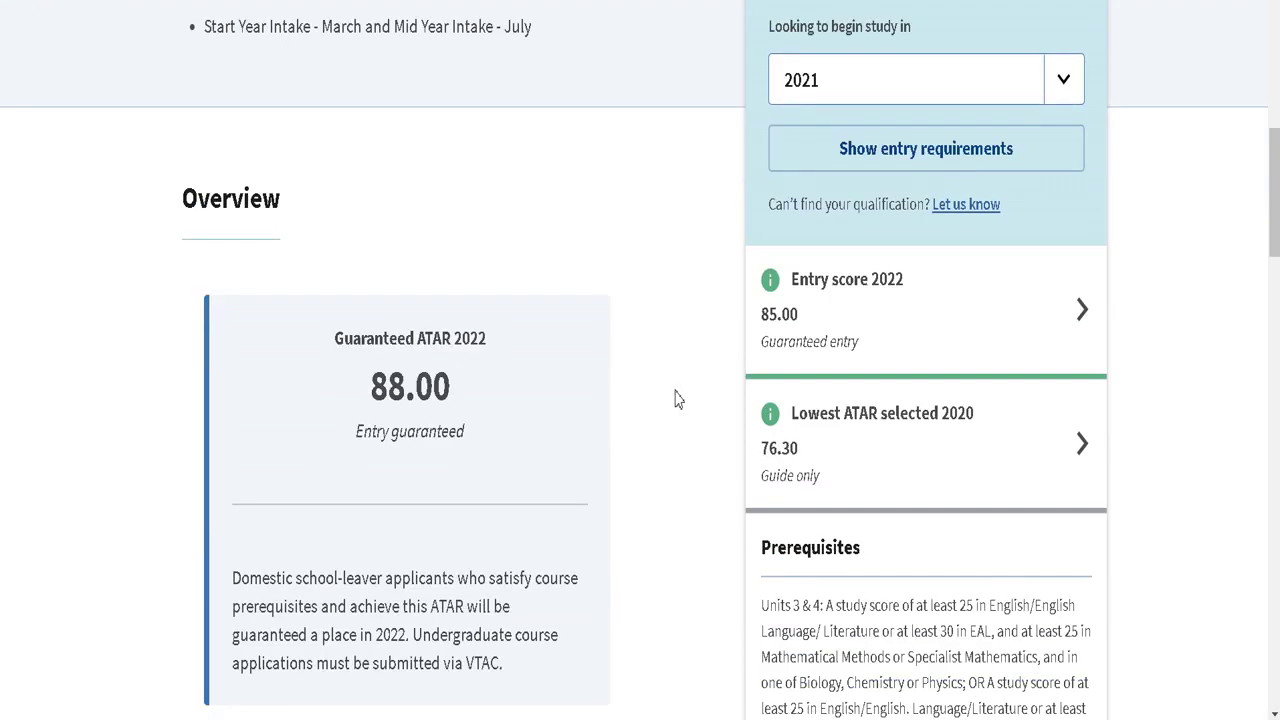
{"action": "scroll", "coordinate": [771, 351], "scroll_direction": "up", "scroll_amount": 5}
{"action": "scroll", "coordinate": [771, 358], "scroll_direction": "down", "scroll_amount": 3}
{"action": "scroll", "coordinate": [771, 362], "scroll_direction": "down", "scroll_amount": 6}
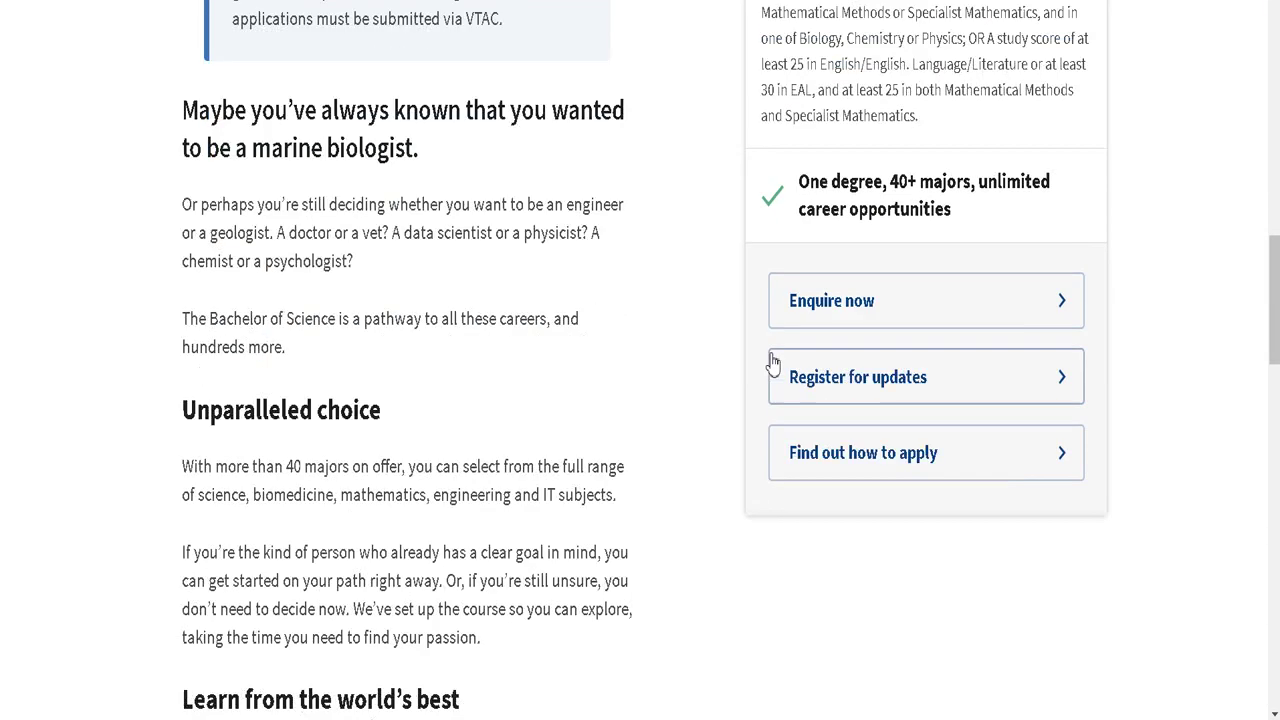
Step: Open the Bachelor of Science application instructions and start an application with Apply now
{"action": "left_click", "coordinate": [848, 465]}
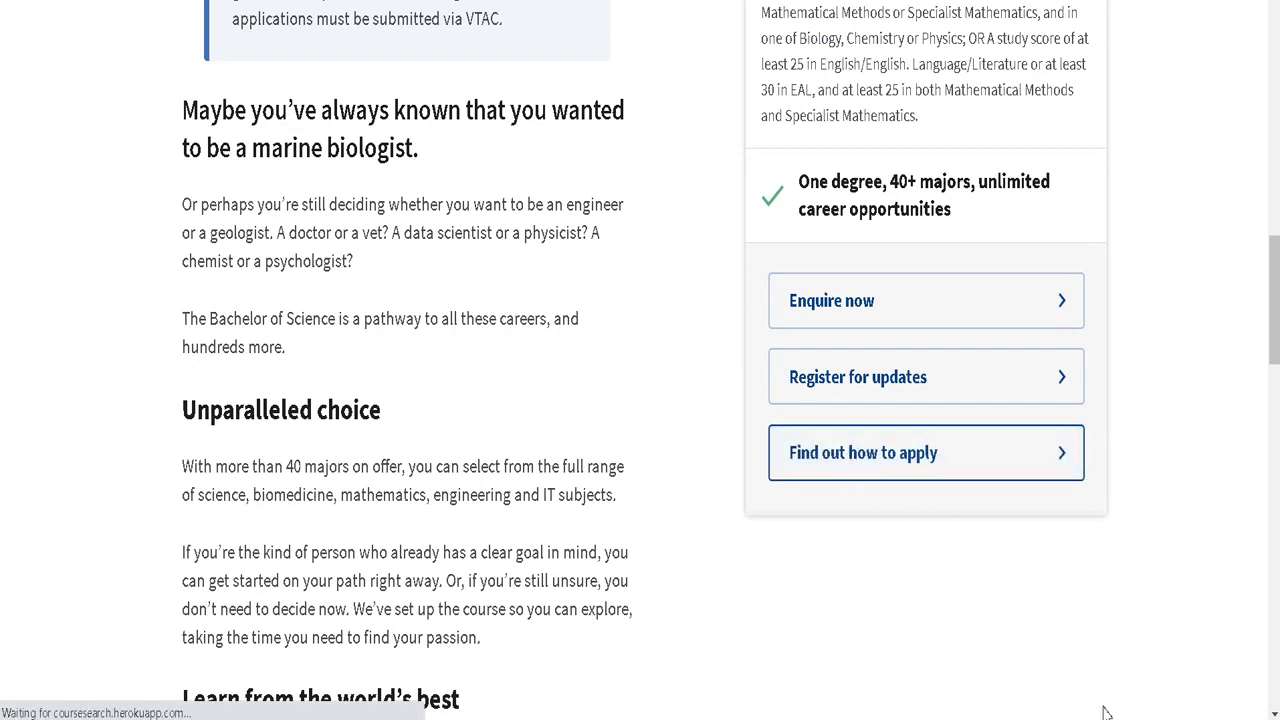
{"action": "scroll", "coordinate": [868, 476], "scroll_direction": "down", "scroll_amount": 1}
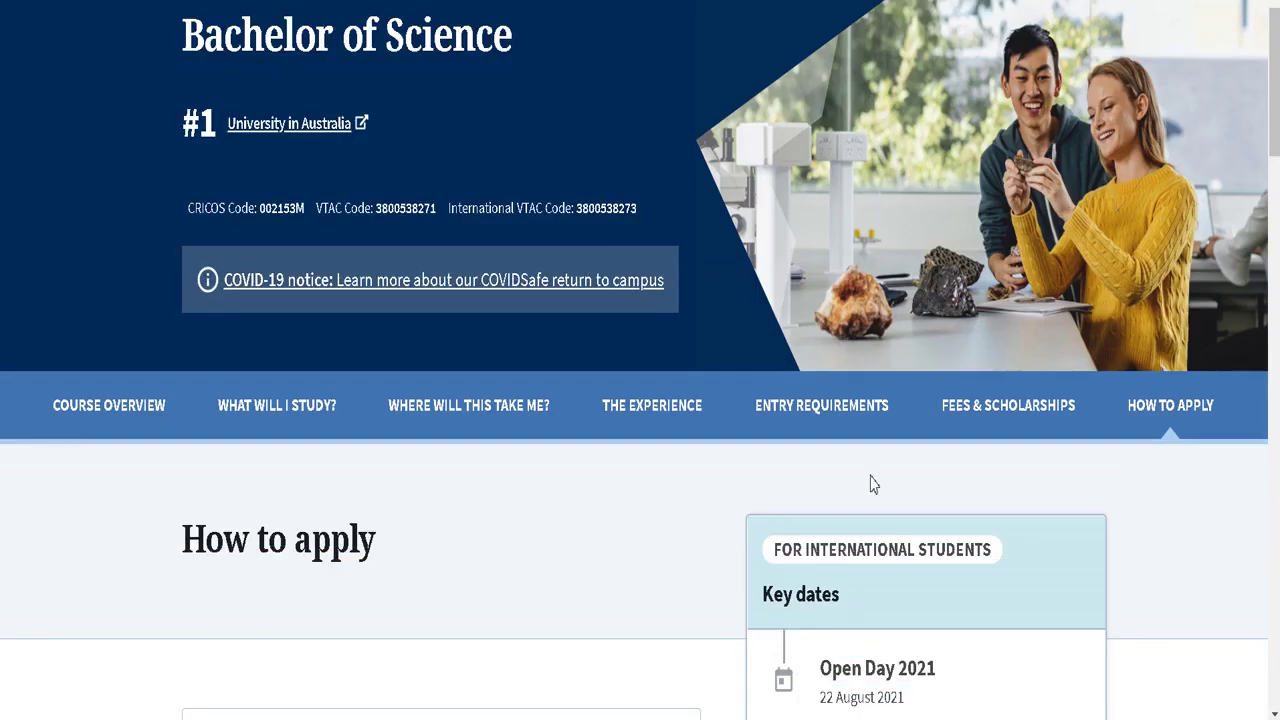
{"action": "scroll", "coordinate": [868, 481], "scroll_direction": "down", "scroll_amount": 3}
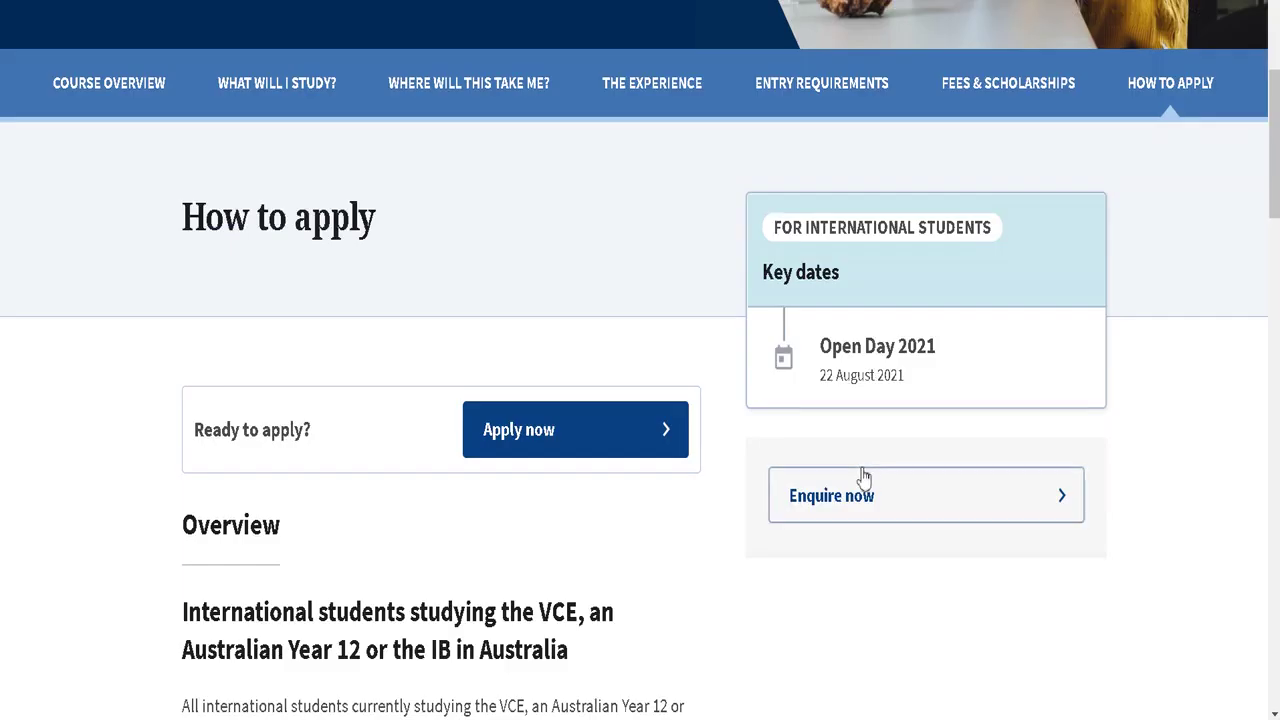
{"action": "left_click", "coordinate": [575, 443]}
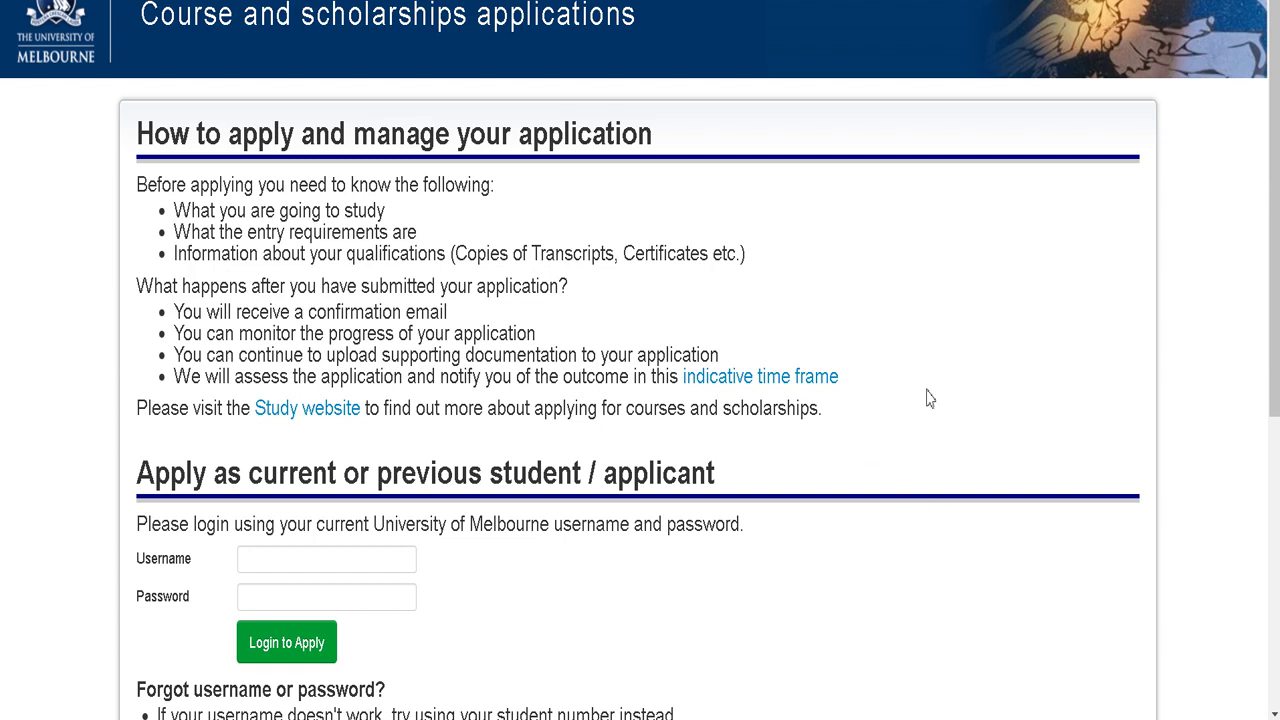
Step: Read the login options for existing applicants and choose to apply as a new student
{"action": "scroll", "coordinate": [449, 354], "scroll_direction": "down", "scroll_amount": 2}
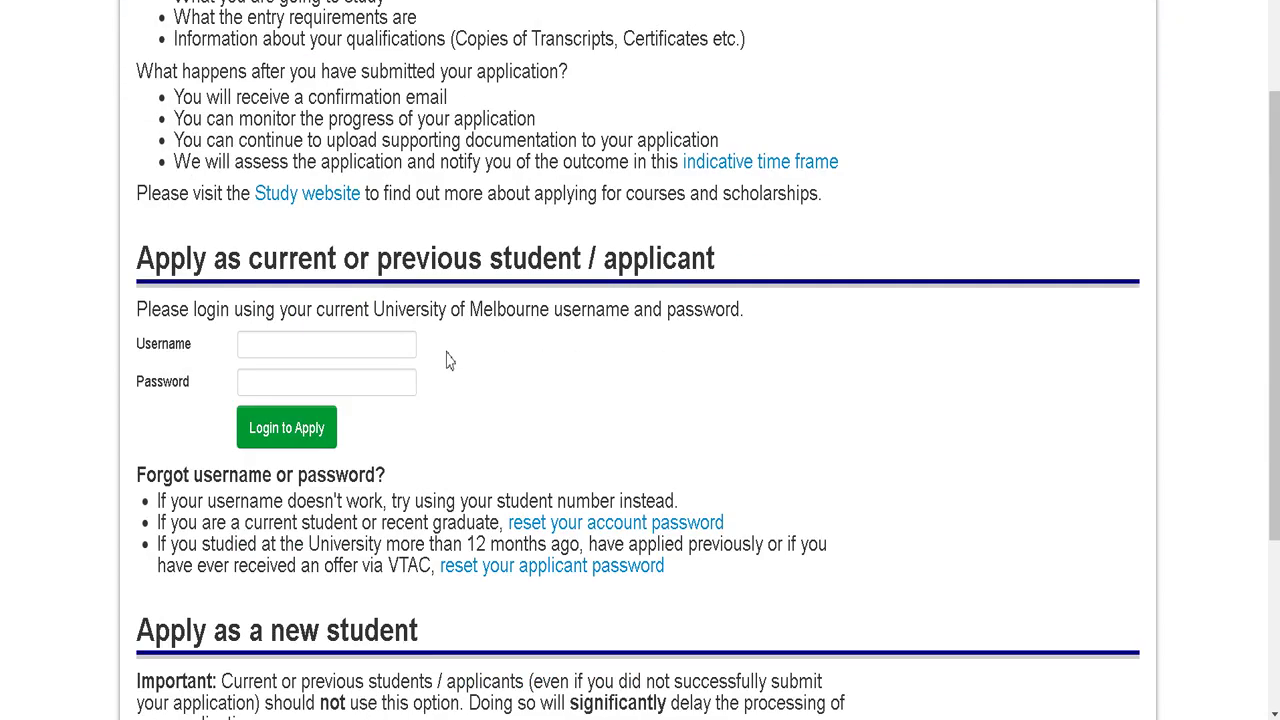
{"action": "scroll", "coordinate": [449, 359], "scroll_direction": "down", "scroll_amount": 1}
{"action": "scroll", "coordinate": [449, 359], "scroll_direction": "down", "scroll_amount": 1}
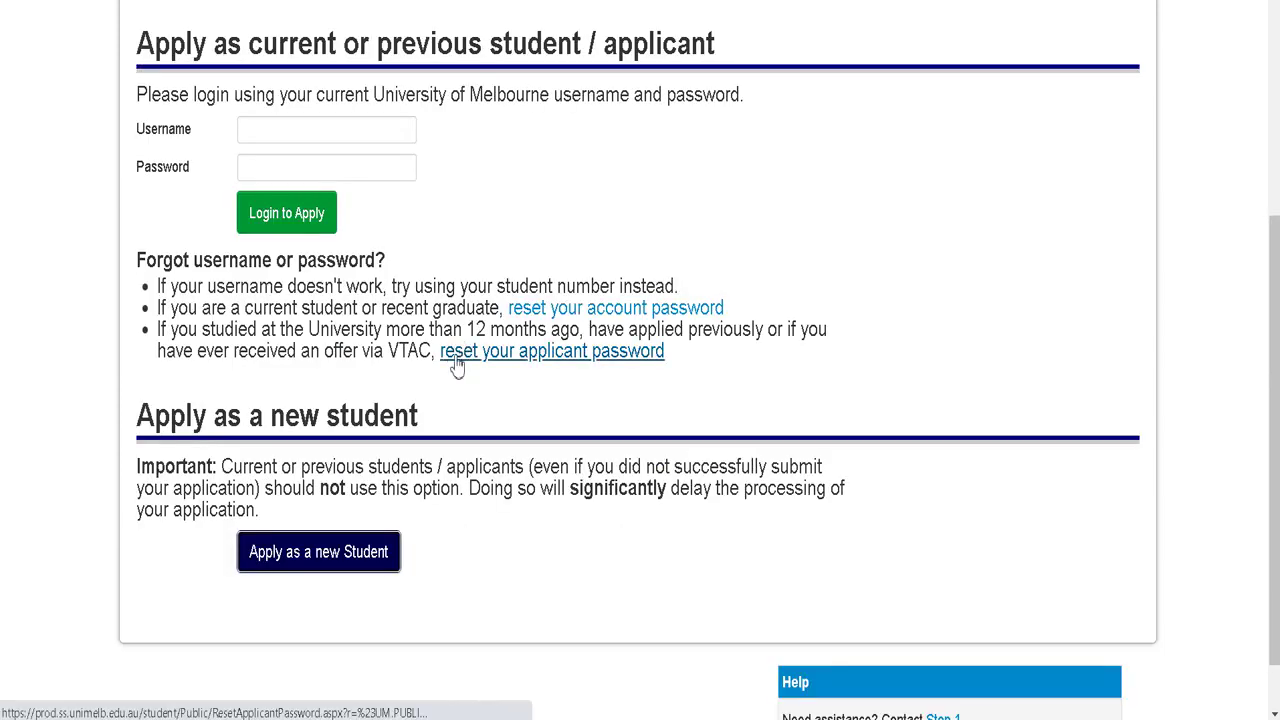
{"action": "left_click", "coordinate": [330, 556]}
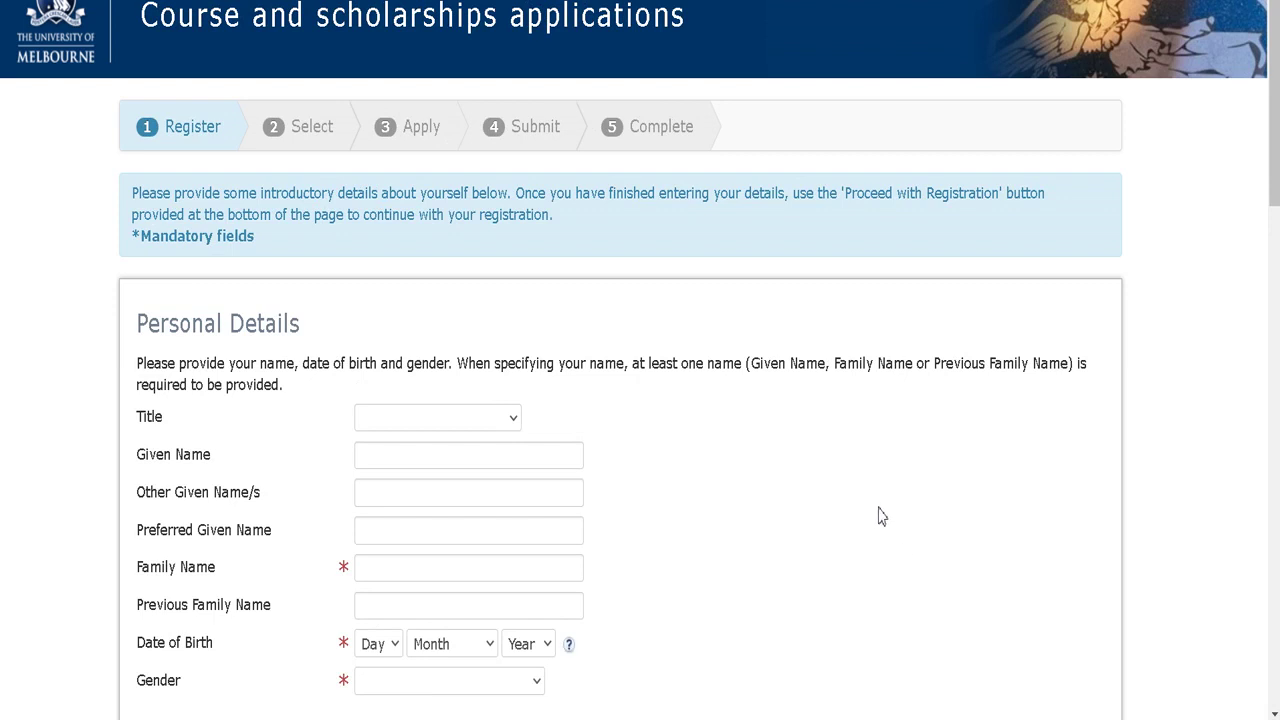
Step: Set the title to Mr and fill in the applicant's given, preferred, family and previous family names
{"action": "scroll", "coordinate": [874, 515], "scroll_direction": "down", "scroll_amount": 1}
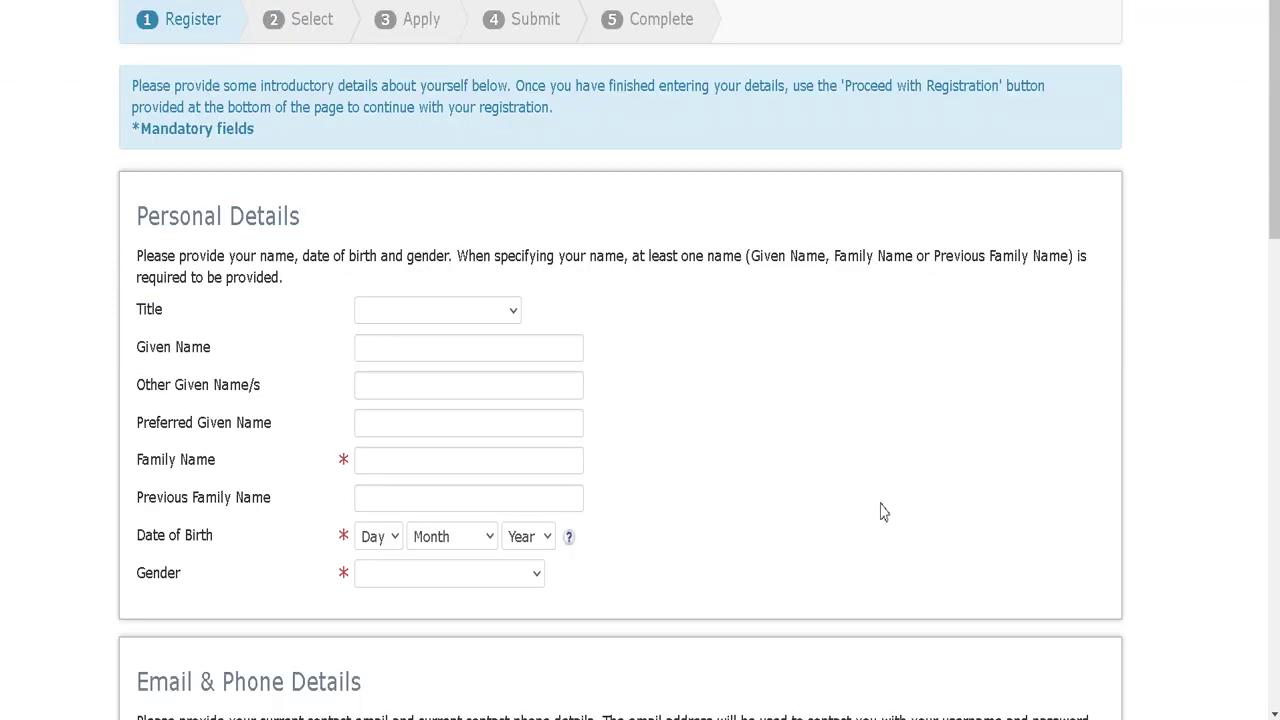
{"action": "scroll", "coordinate": [884, 512], "scroll_direction": "up", "scroll_amount": 1}
{"action": "scroll", "coordinate": [538, 427], "scroll_direction": "down", "scroll_amount": 1}
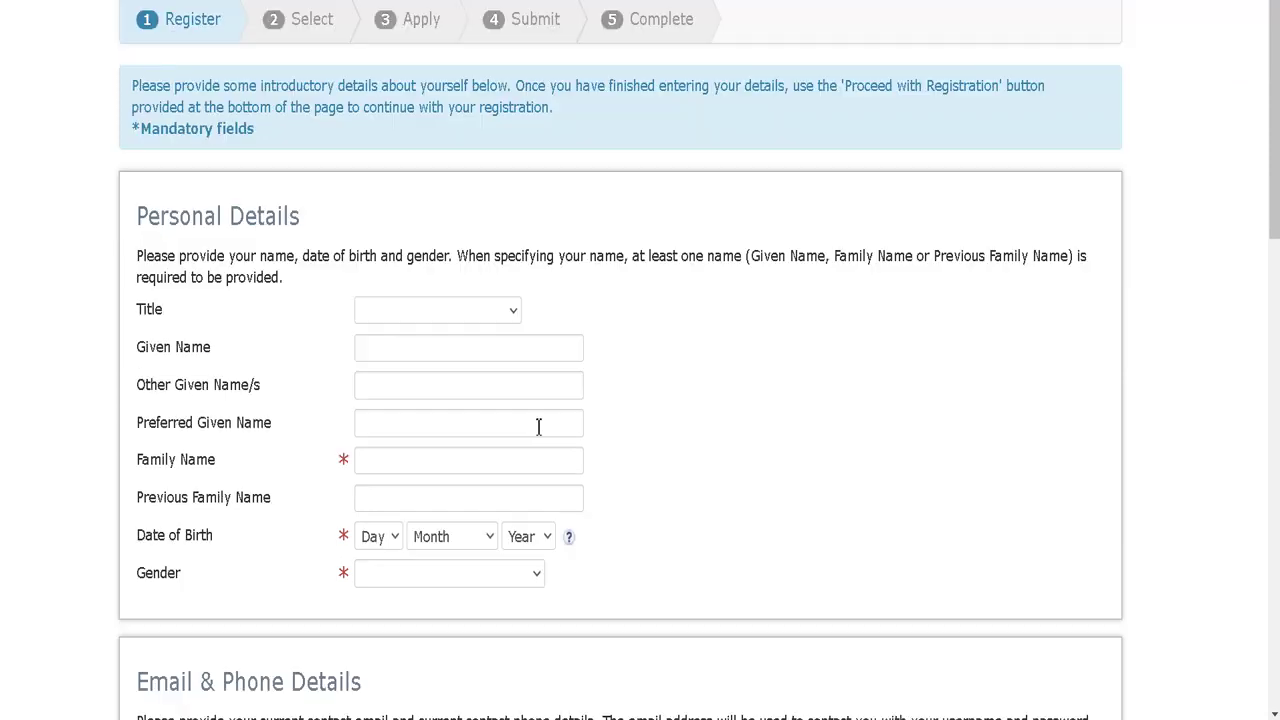
{"action": "left_click", "coordinate": [490, 311]}
{"action": "left_click", "coordinate": [399, 366]}
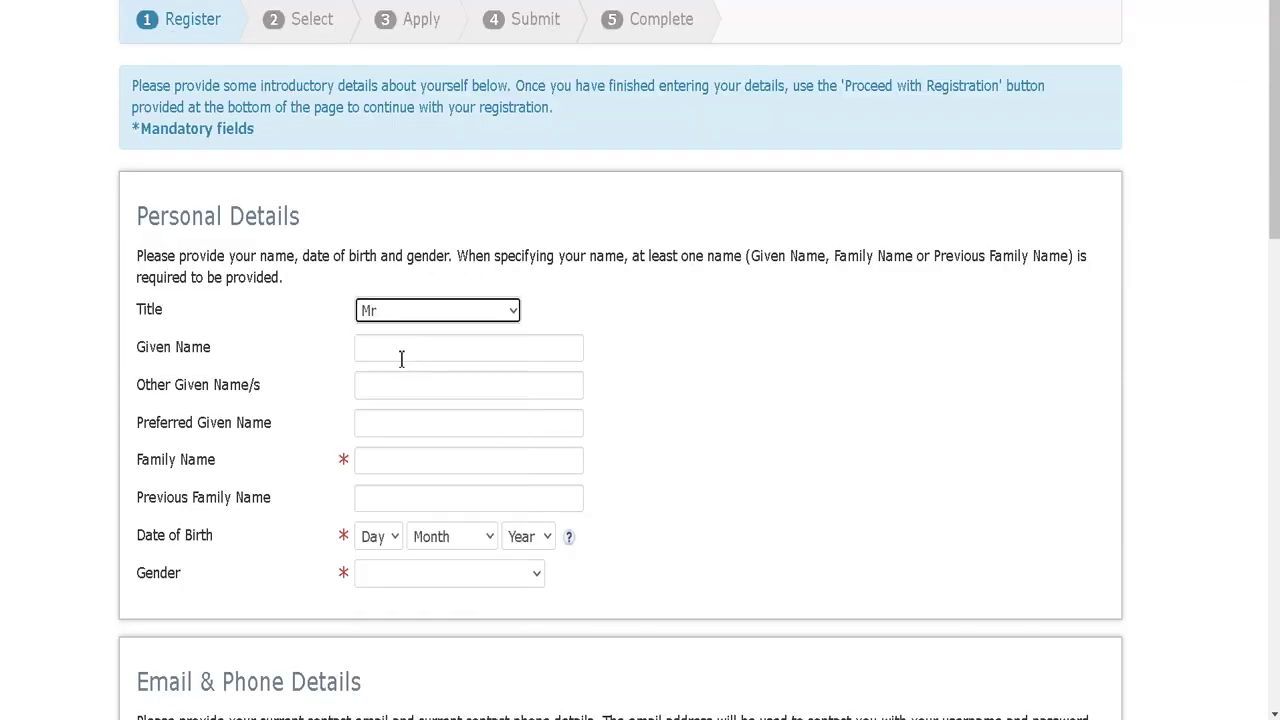
{"action": "left_click", "coordinate": [474, 351]}
{"action": "left_click", "coordinate": [482, 410]}
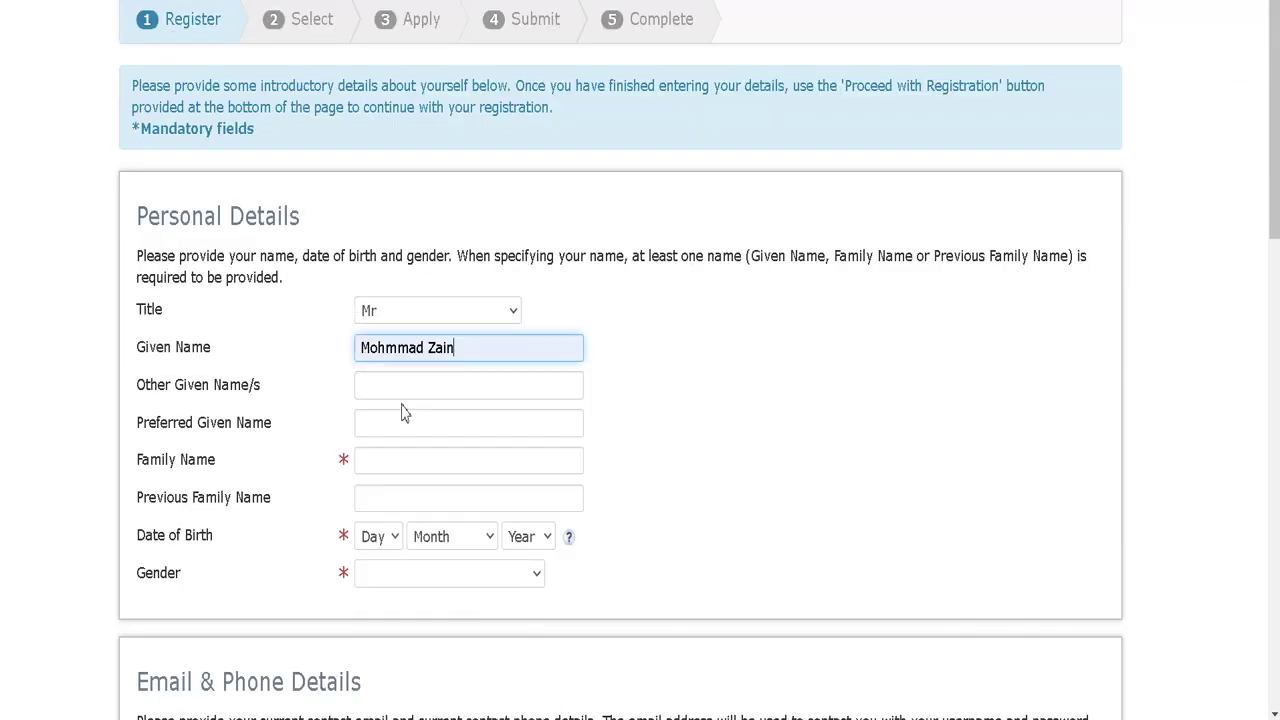
{"action": "left_click", "coordinate": [376, 452]}
{"action": "left_click", "coordinate": [372, 492]}
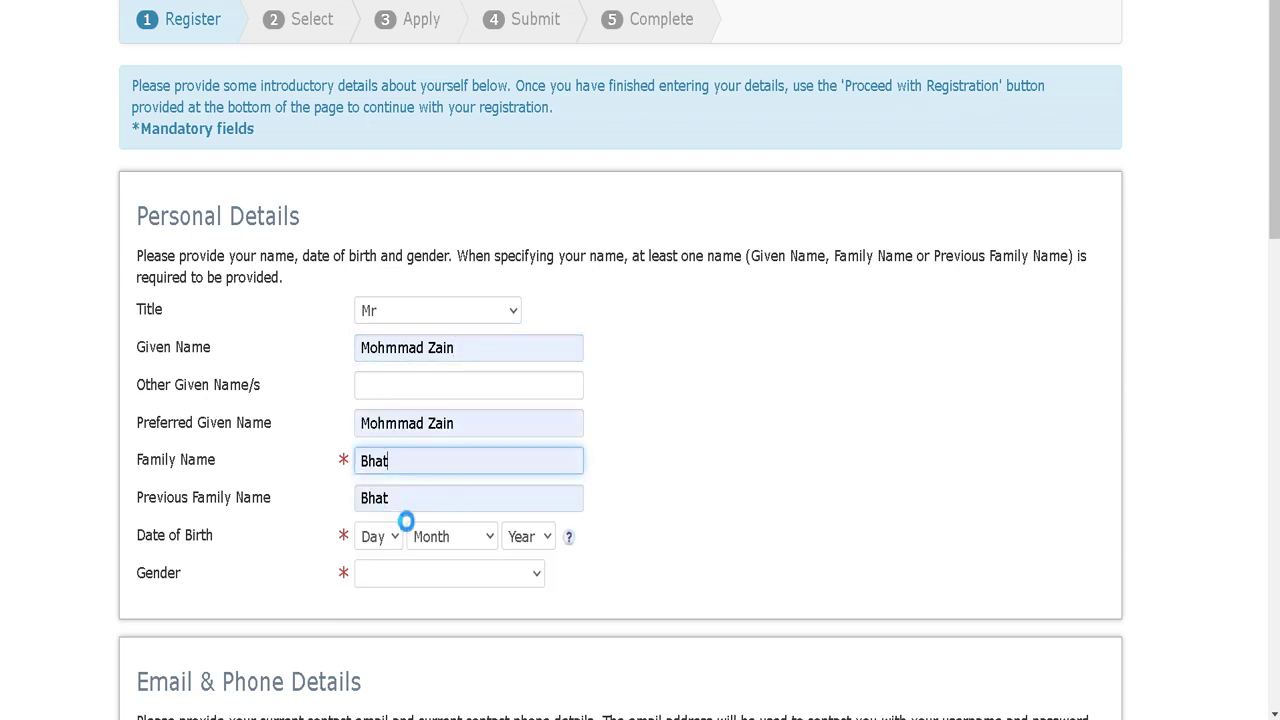
Step: Try to select the day and month of the applicant's date of birth
{"action": "left_click", "coordinate": [379, 538]}
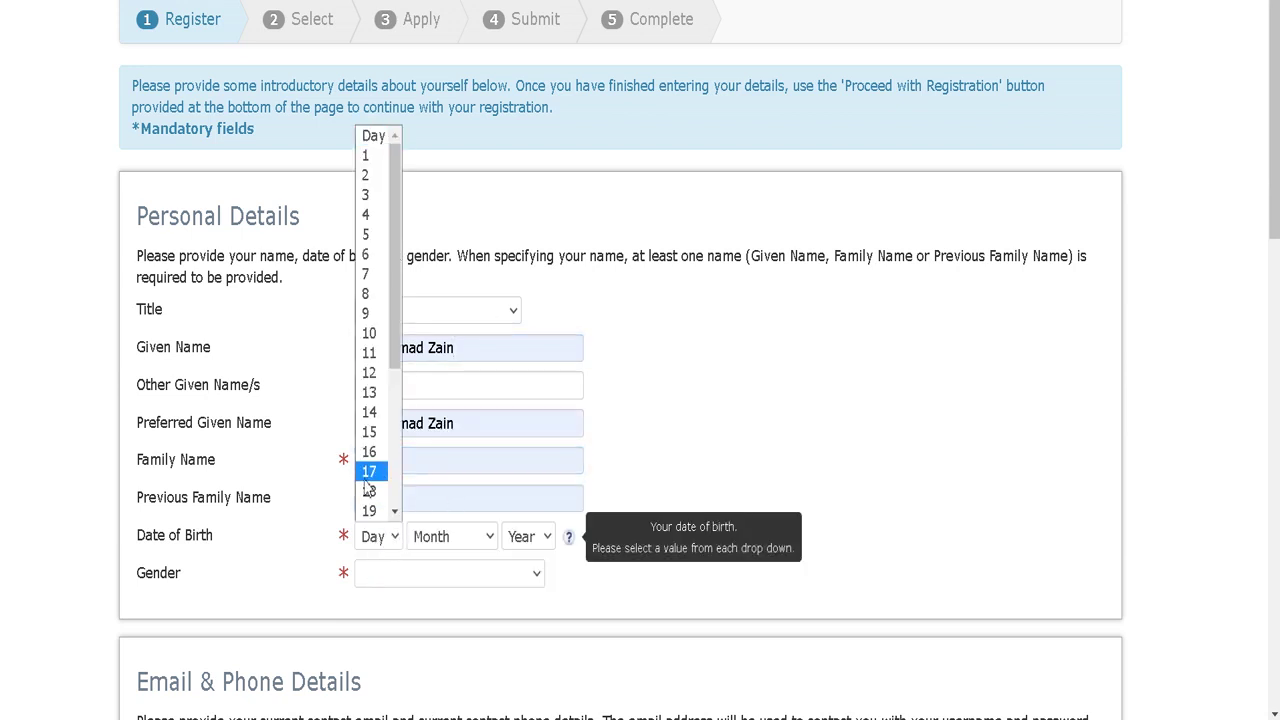
{"action": "left_click", "coordinate": [366, 333]}
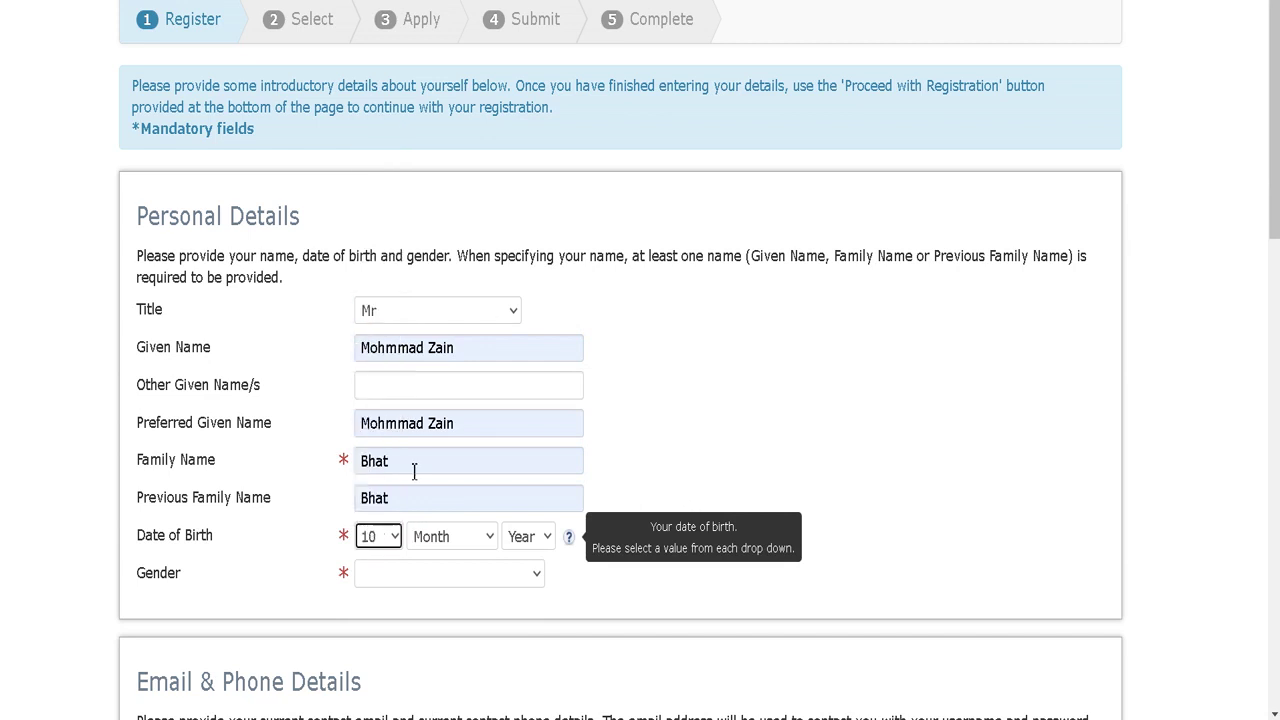
{"action": "left_click", "coordinate": [428, 545]}
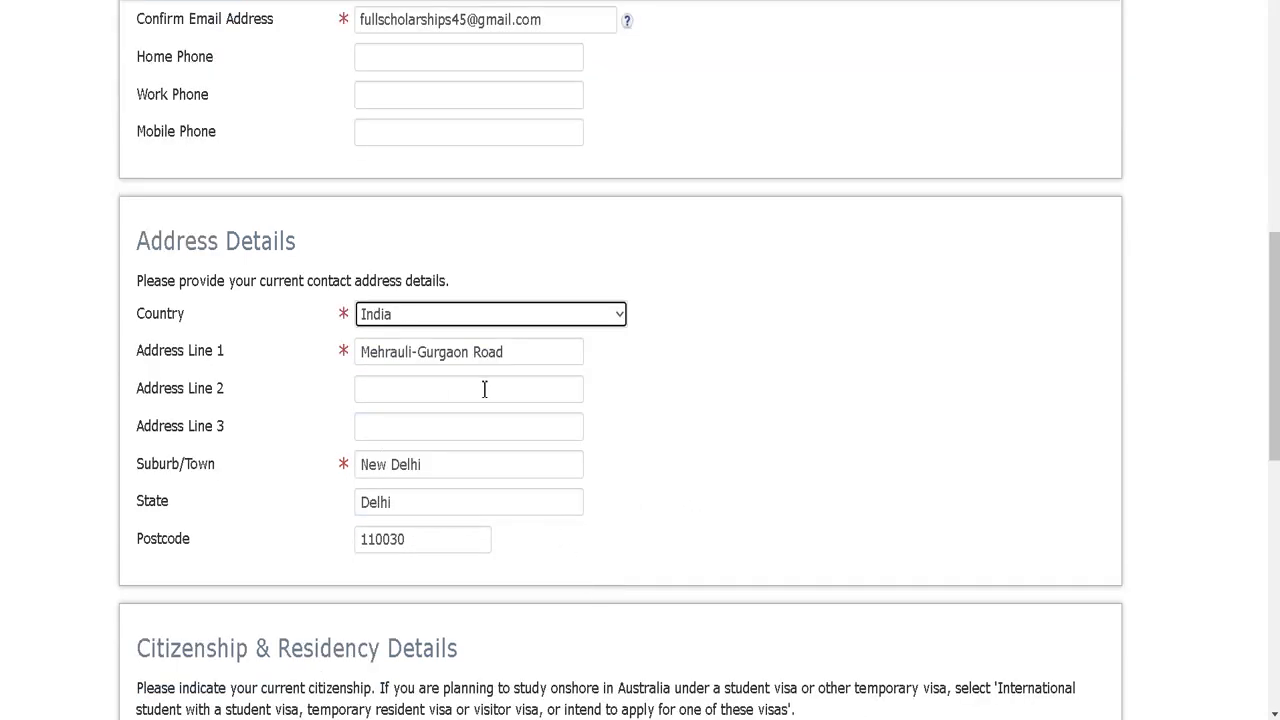
Step: Select the day, month and year of the applicant's date of birth and set the gender to Male
{"action": "scroll", "coordinate": [486, 389], "scroll_direction": "up", "scroll_amount": 2}
{"action": "scroll", "coordinate": [502, 353], "scroll_direction": "up", "scroll_amount": 5}
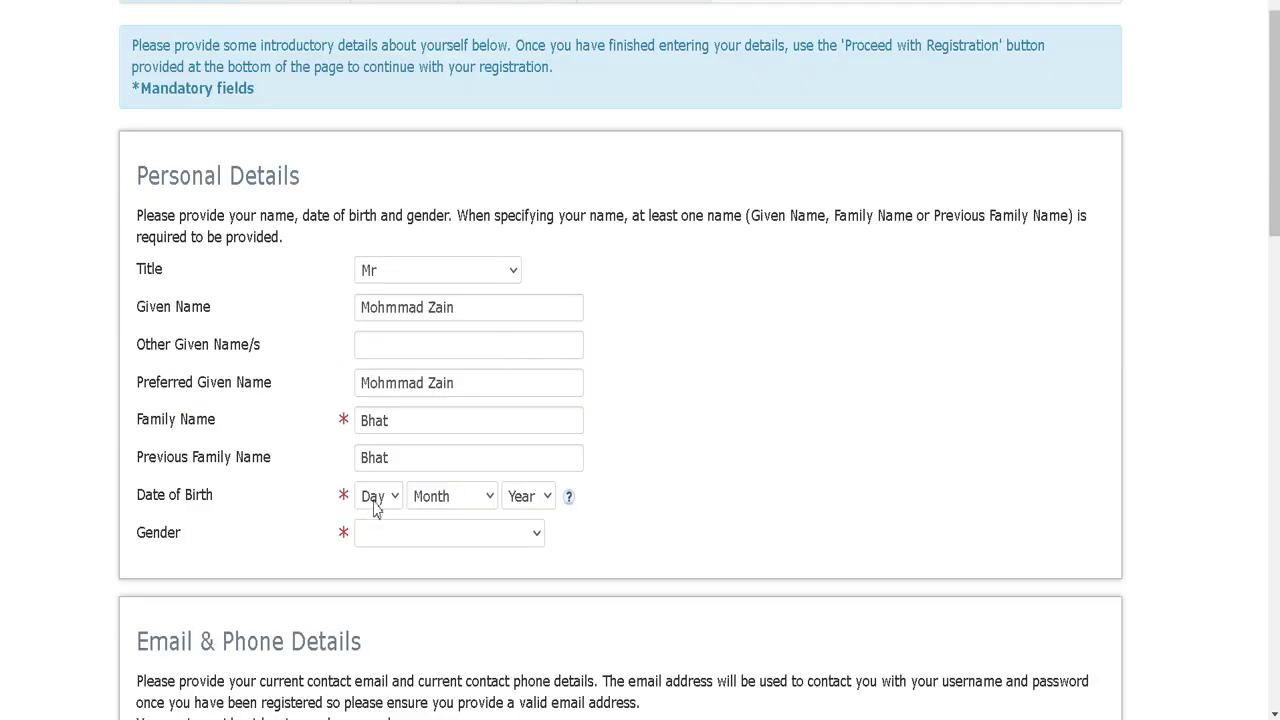
{"action": "left_click", "coordinate": [377, 497]}
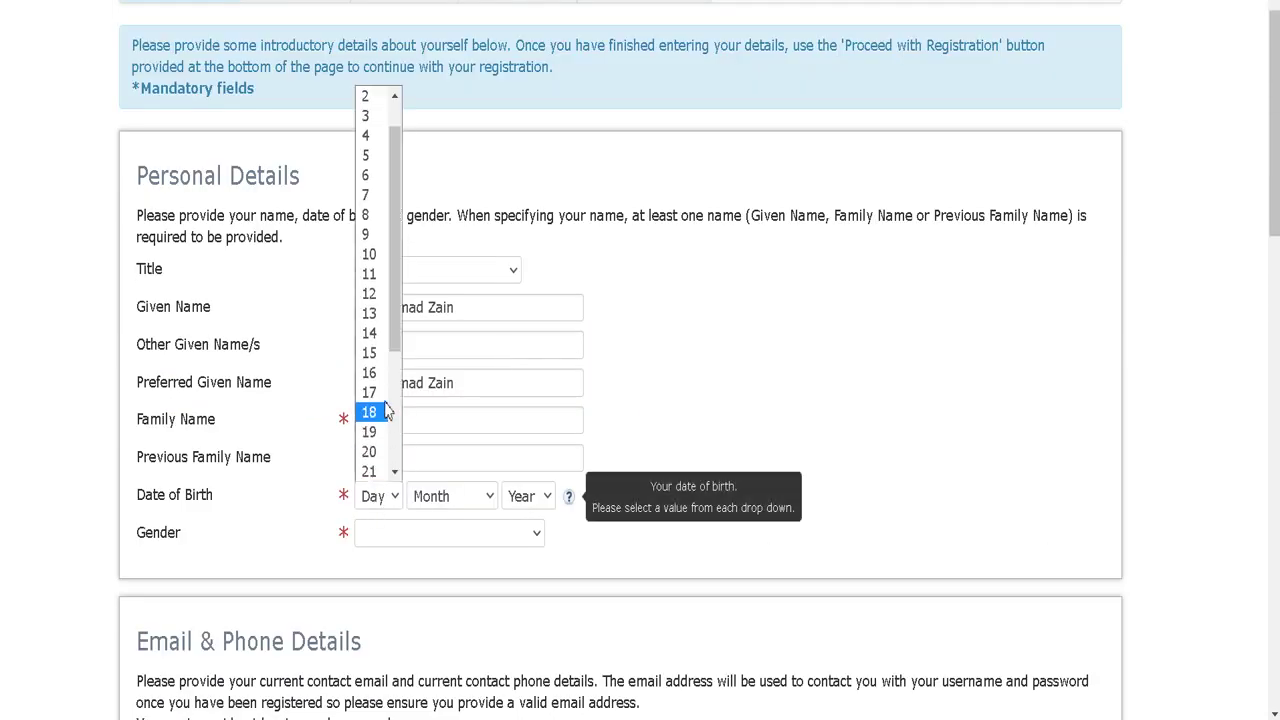
{"action": "left_click", "coordinate": [370, 256]}
{"action": "left_click", "coordinate": [444, 500]}
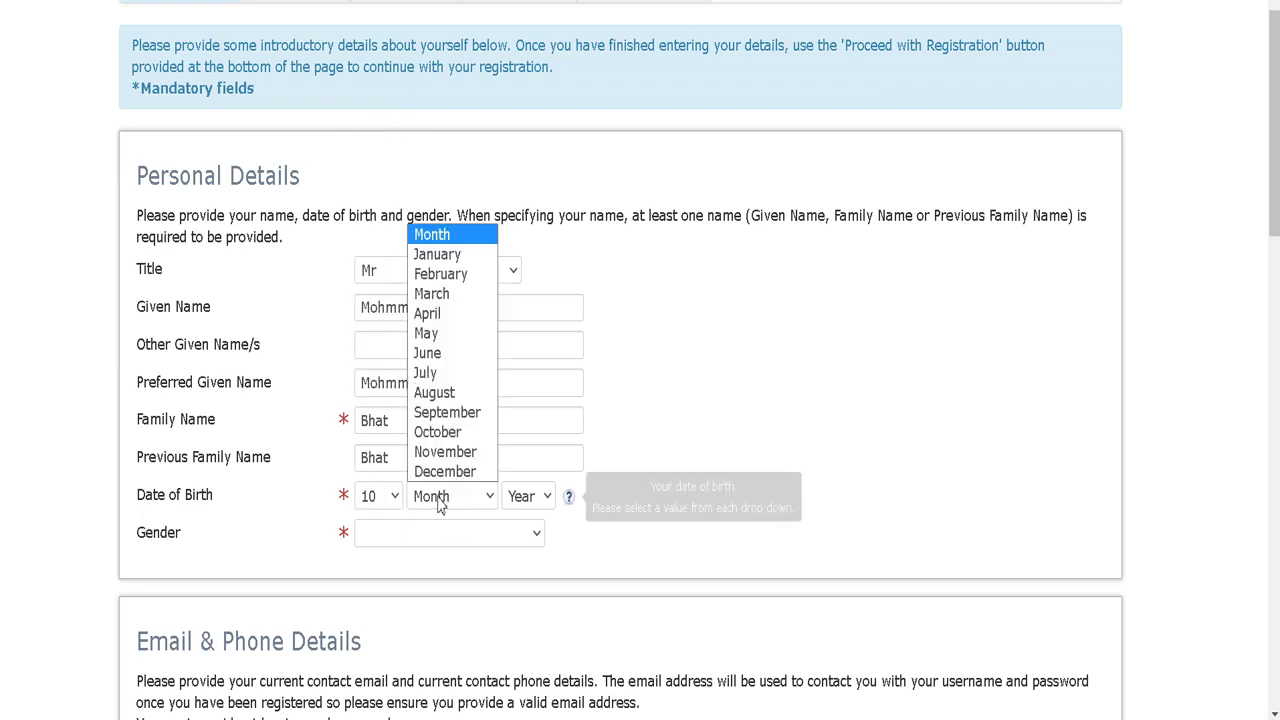
{"action": "left_click", "coordinate": [444, 373]}
{"action": "left_click", "coordinate": [527, 497]}
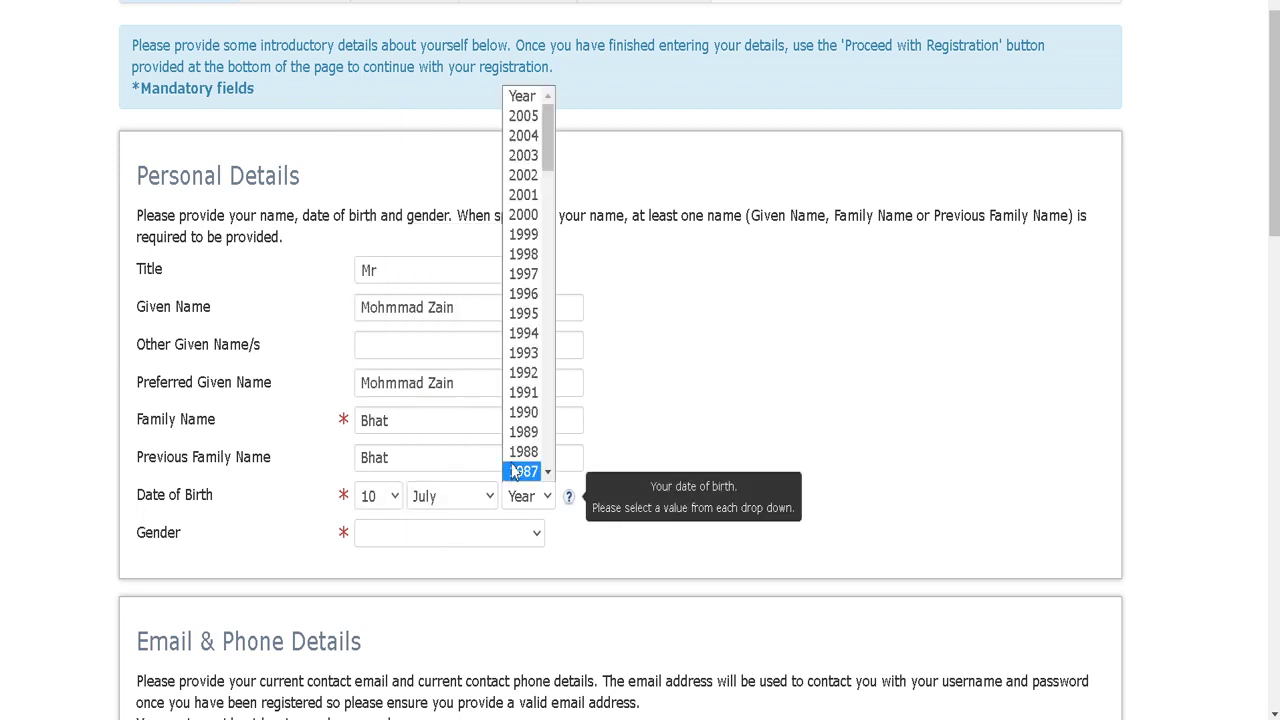
{"action": "left_click", "coordinate": [535, 338]}
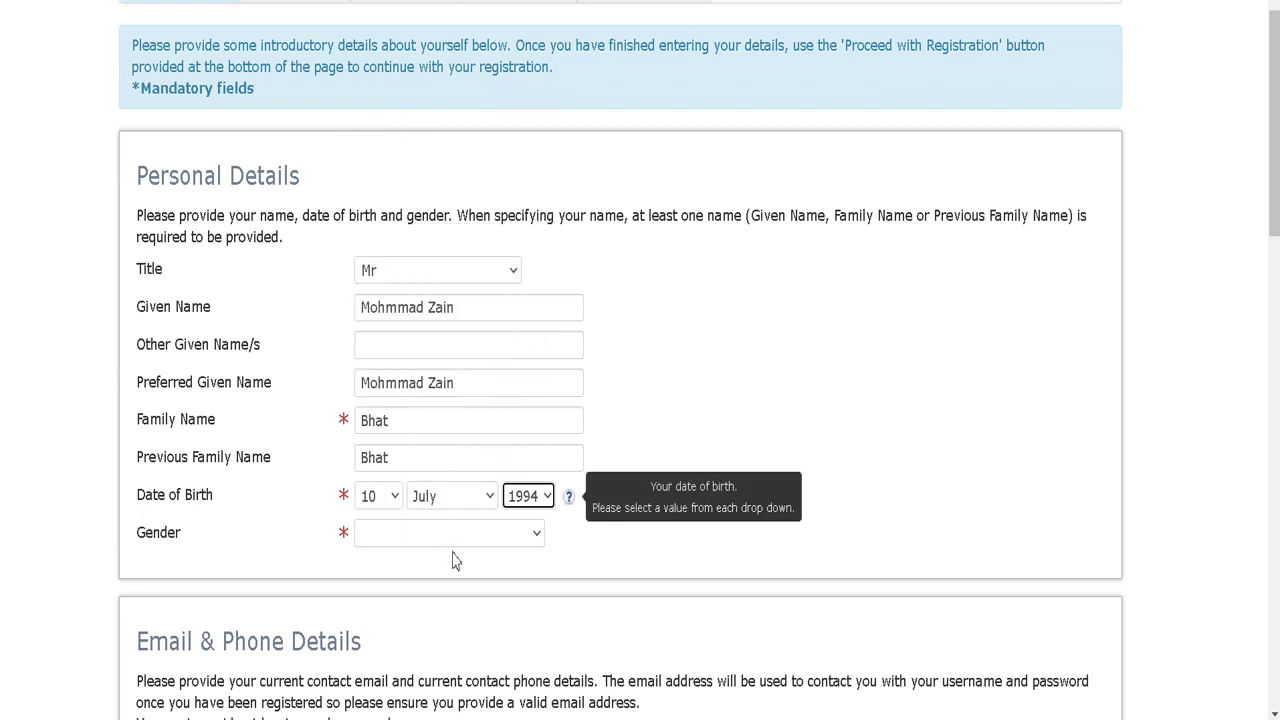
{"action": "left_click", "coordinate": [395, 543]}
{"action": "left_click", "coordinate": [382, 596]}
Step: Declare the applicant an international student with or applying for a student, temporary resident or visitor visa, with India as country of citizenship
{"action": "scroll", "coordinate": [428, 450], "scroll_direction": "down", "scroll_amount": 2}
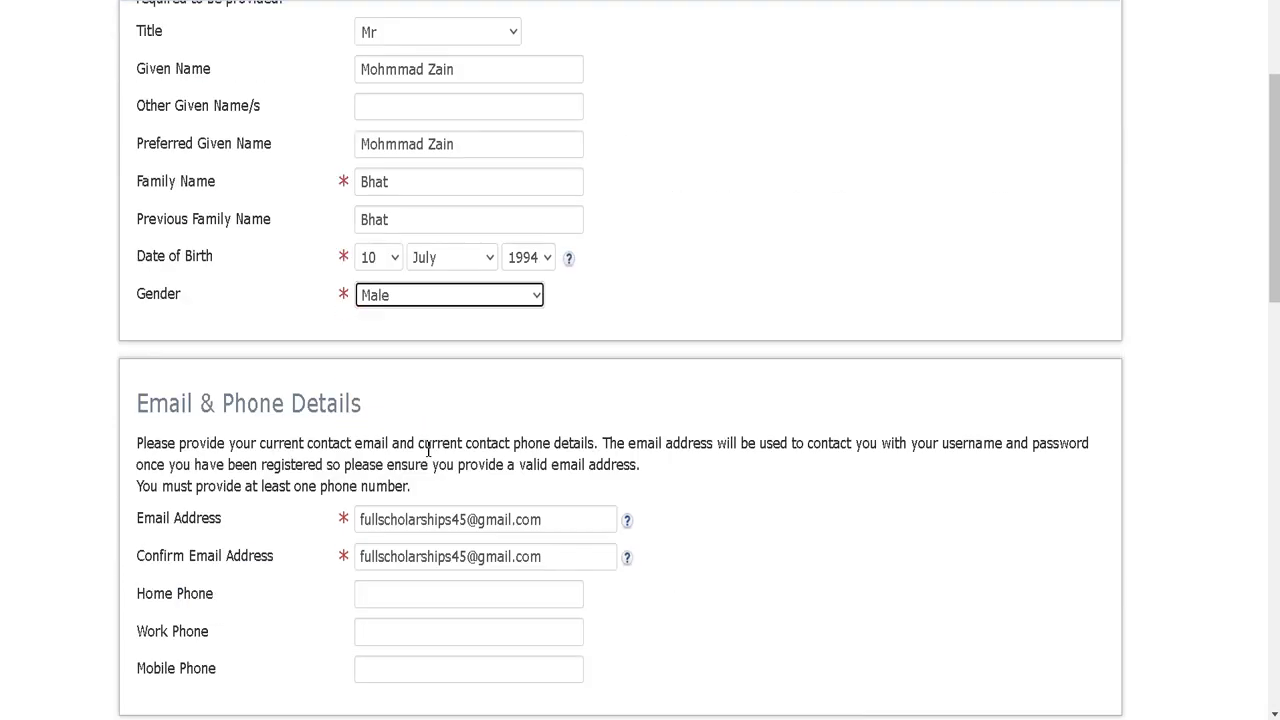
{"action": "scroll", "coordinate": [428, 458], "scroll_direction": "down", "scroll_amount": 3}
{"action": "scroll", "coordinate": [410, 515], "scroll_direction": "down", "scroll_amount": 1}
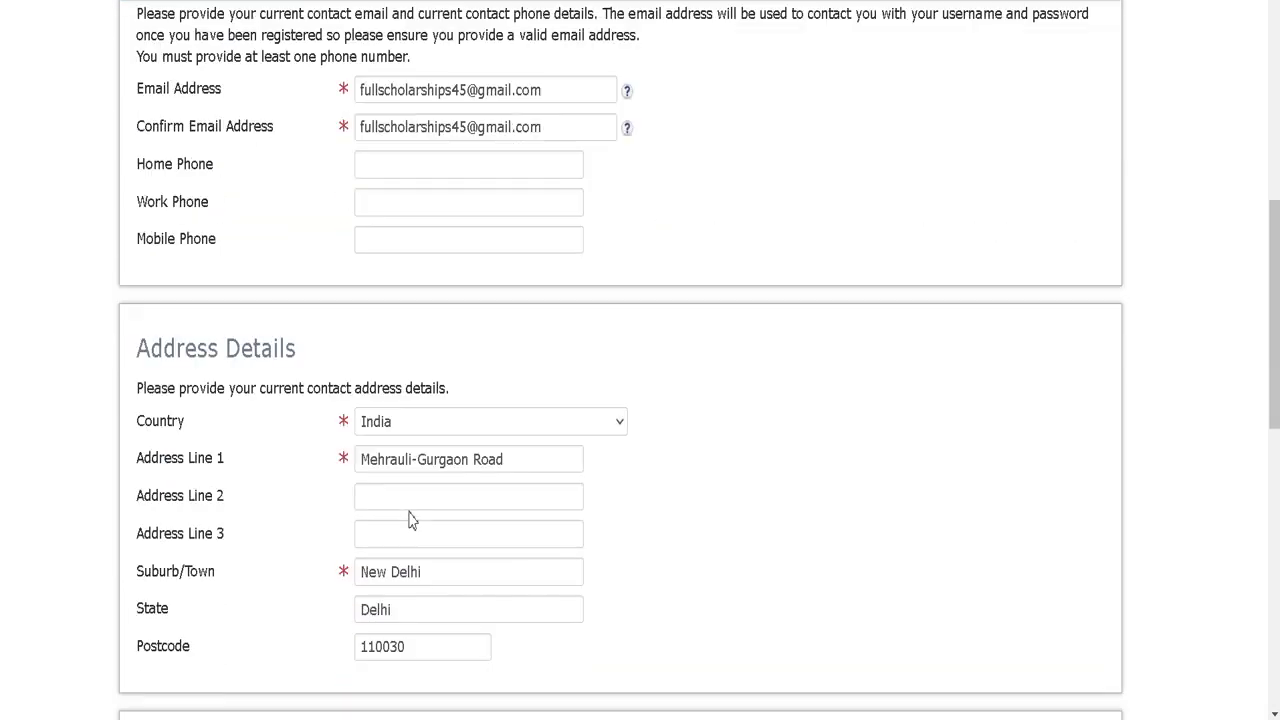
{"action": "scroll", "coordinate": [403, 507], "scroll_direction": "down", "scroll_amount": 5}
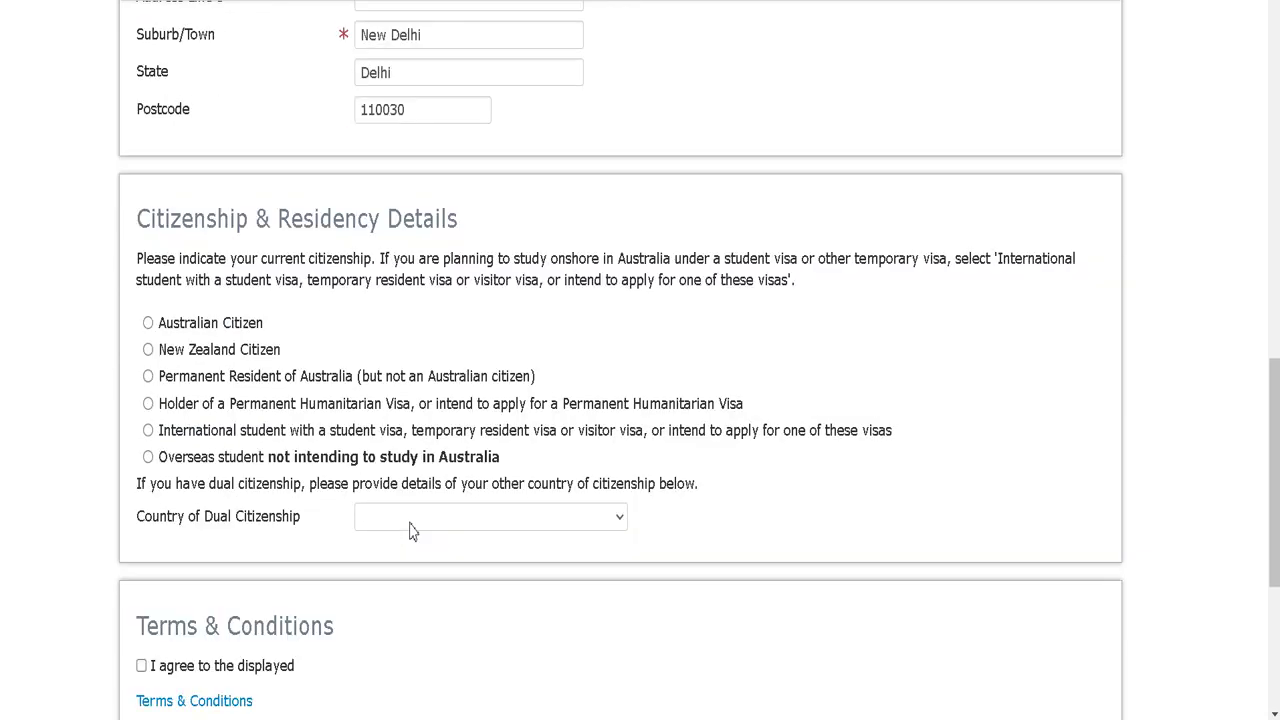
{"action": "left_click", "coordinate": [148, 430]}
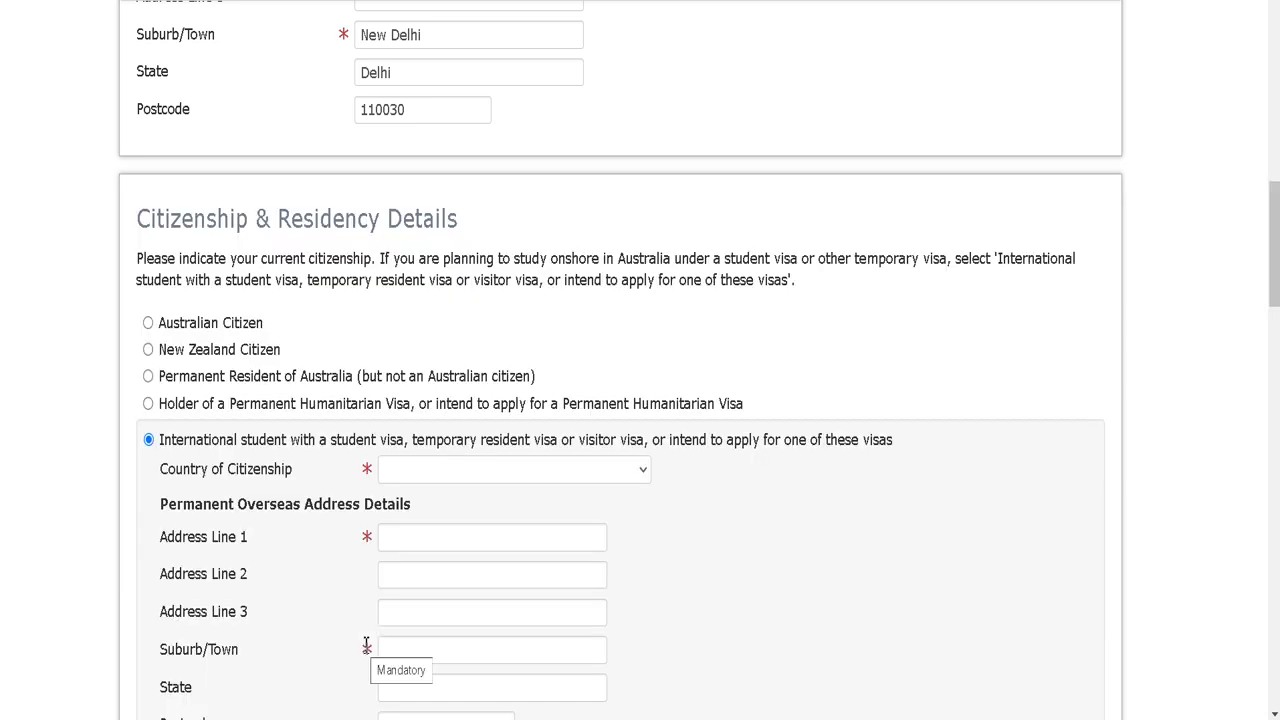
{"action": "scroll", "coordinate": [405, 535], "scroll_direction": "down", "scroll_amount": 1}
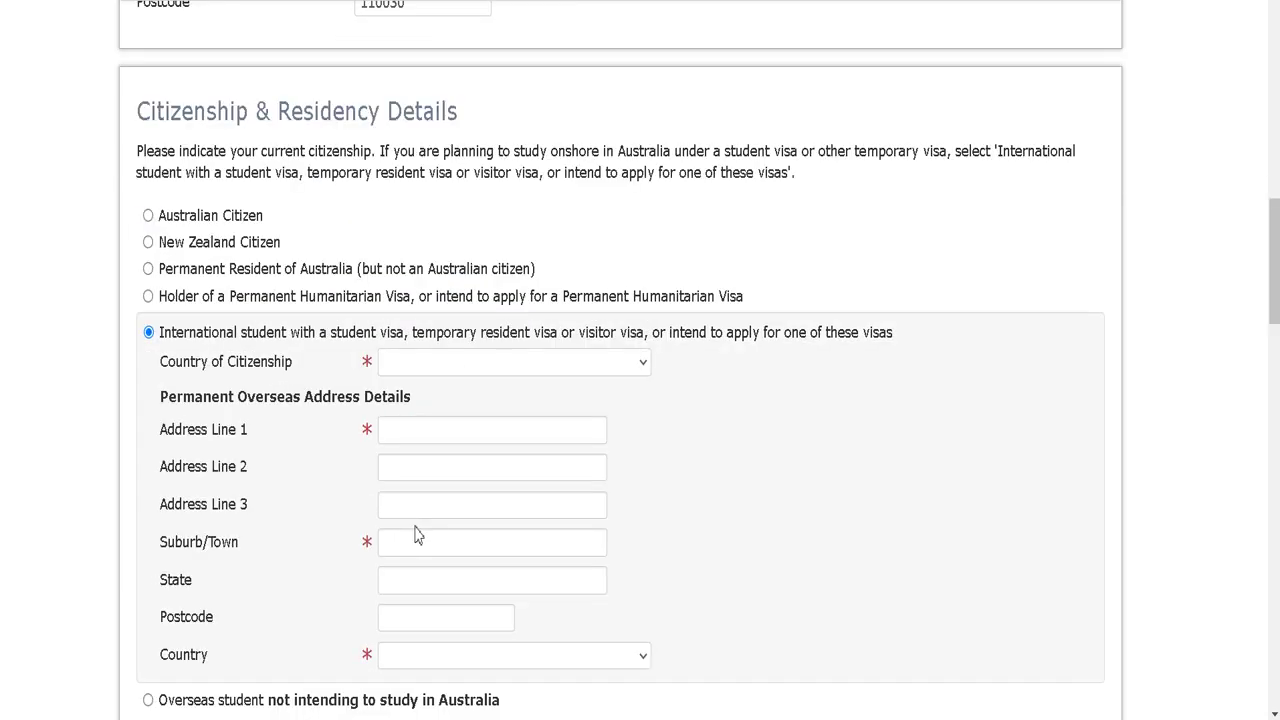
{"action": "left_click", "coordinate": [490, 372]}
{"action": "scroll", "coordinate": [502, 243], "scroll_direction": "down", "scroll_amount": 20}
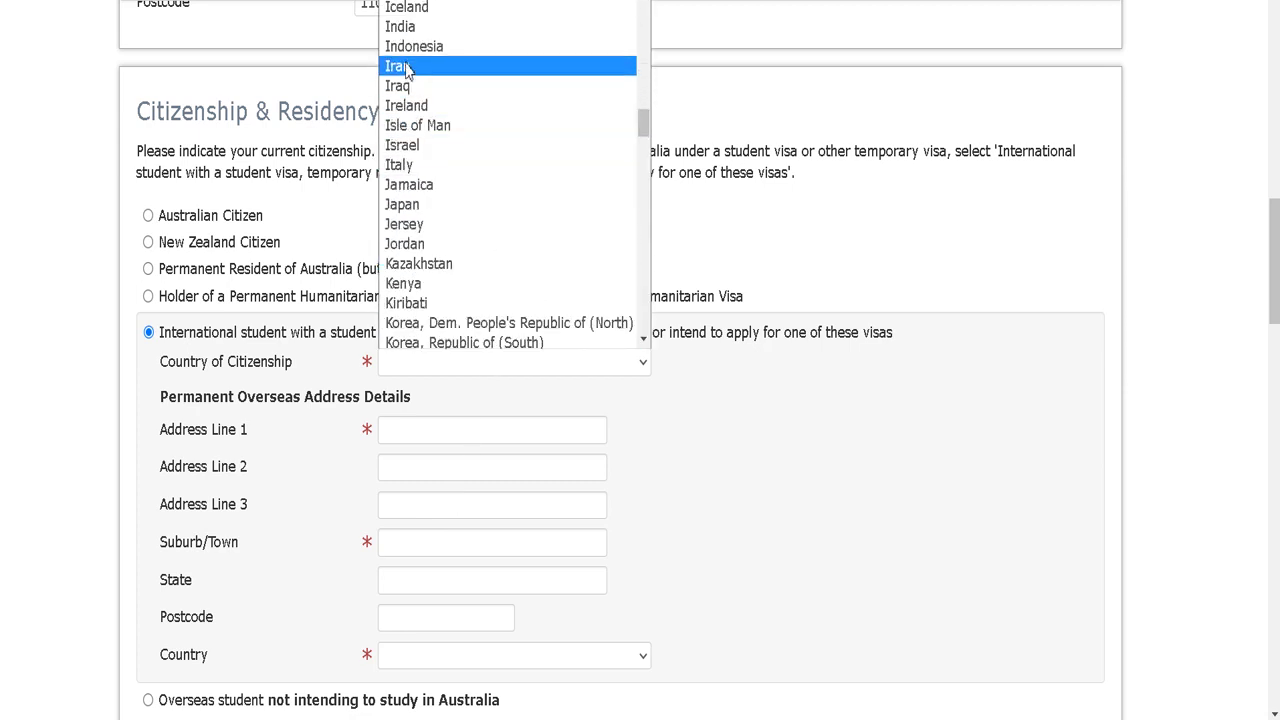
{"action": "left_click", "coordinate": [414, 27]}
Step: Fill the permanent overseas address with the applicant's saved address and set its country to India
{"action": "left_click", "coordinate": [405, 432]}
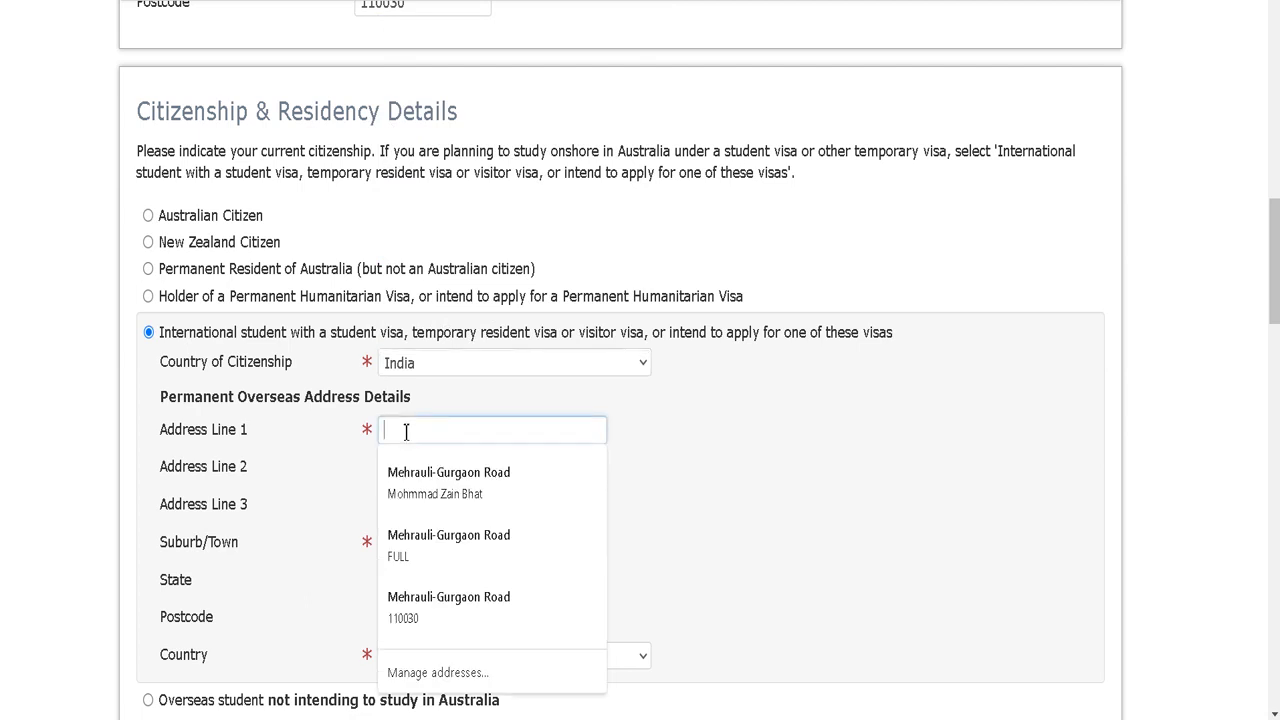
{"action": "left_click", "coordinate": [425, 492]}
{"action": "scroll", "coordinate": [423, 532], "scroll_direction": "down", "scroll_amount": 2}
{"action": "scroll", "coordinate": [423, 532], "scroll_direction": "down", "scroll_amount": 1}
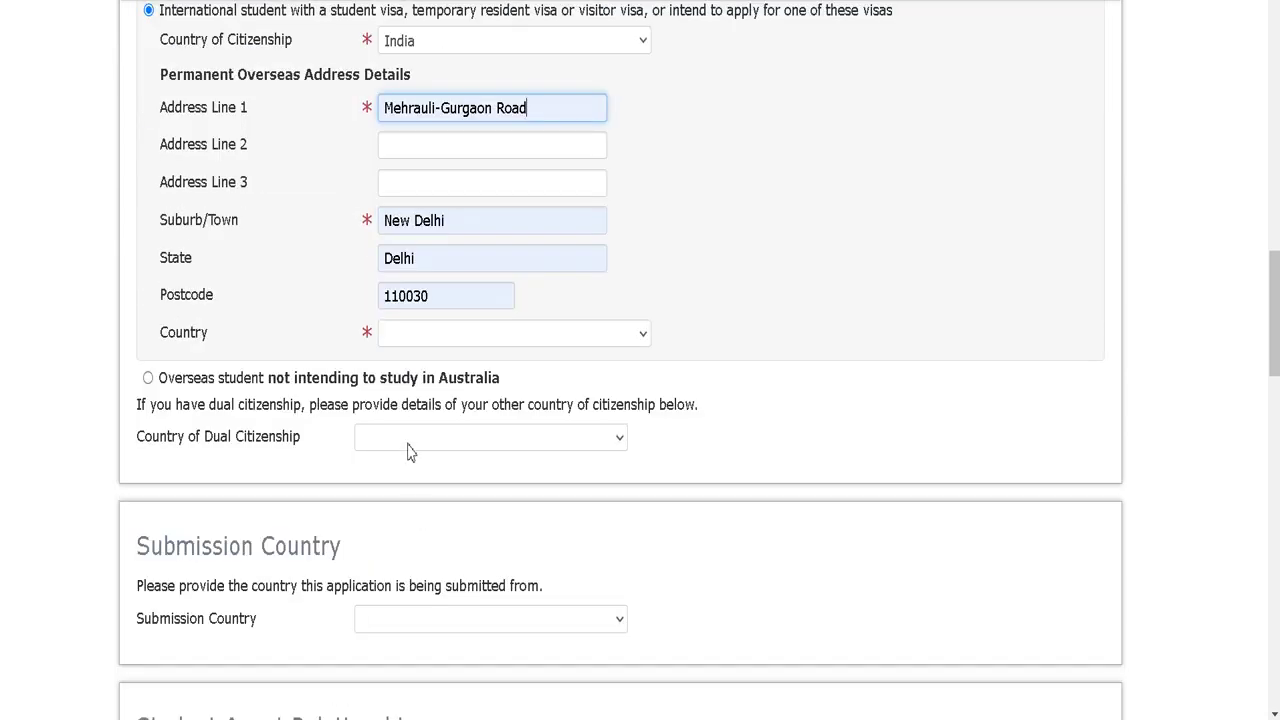
{"action": "left_click", "coordinate": [400, 342]}
{"action": "scroll", "coordinate": [414, 278], "scroll_direction": "down", "scroll_amount": 15}
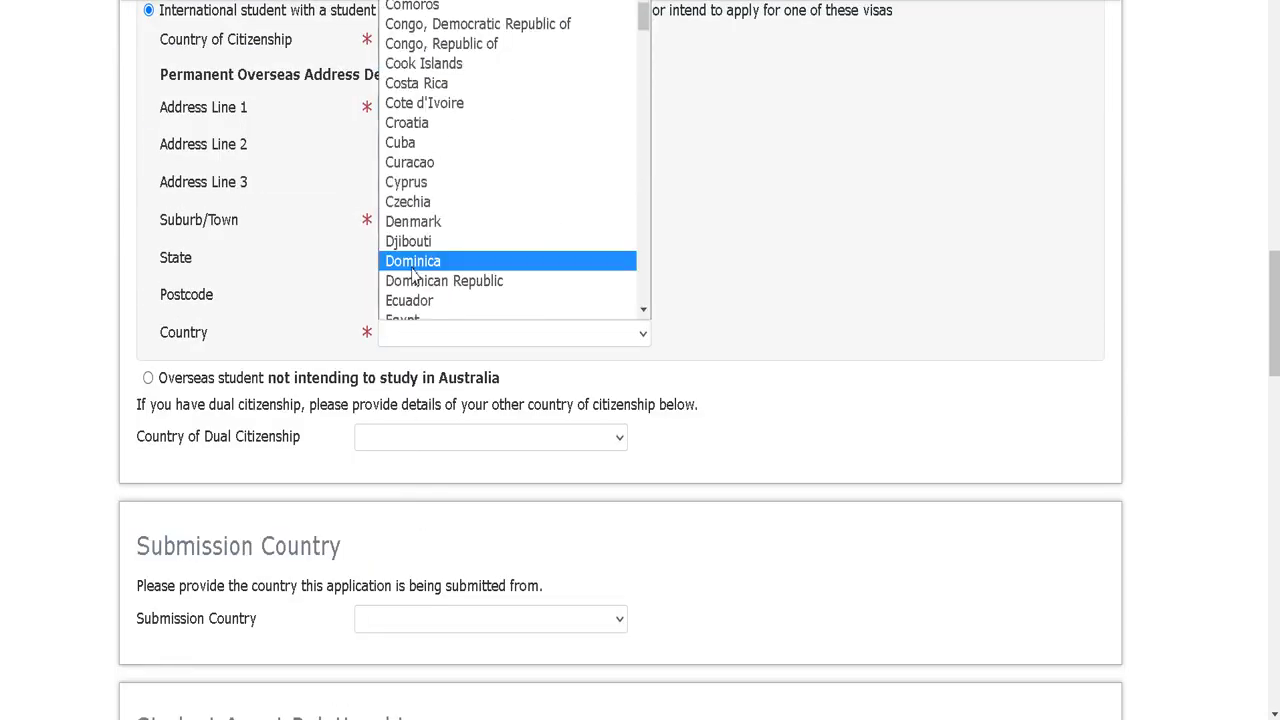
{"action": "scroll", "coordinate": [415, 275], "scroll_direction": "down", "scroll_amount": 4}
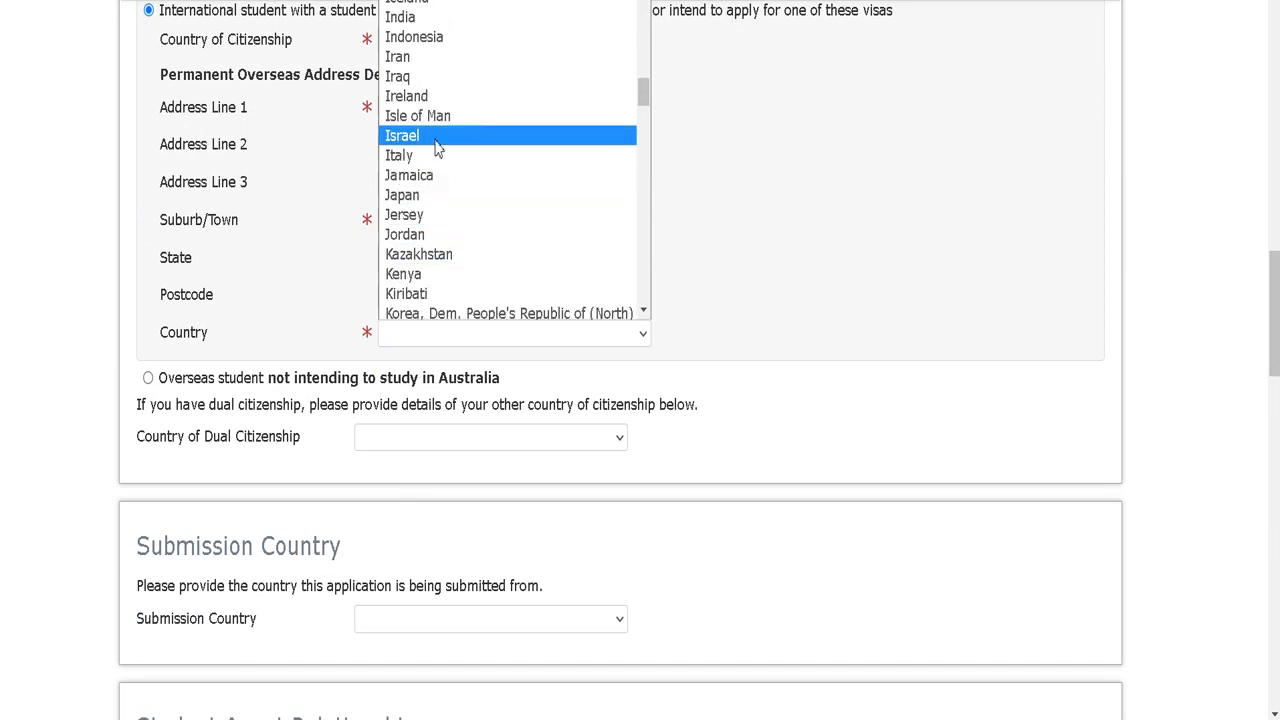
{"action": "left_click", "coordinate": [425, 20]}
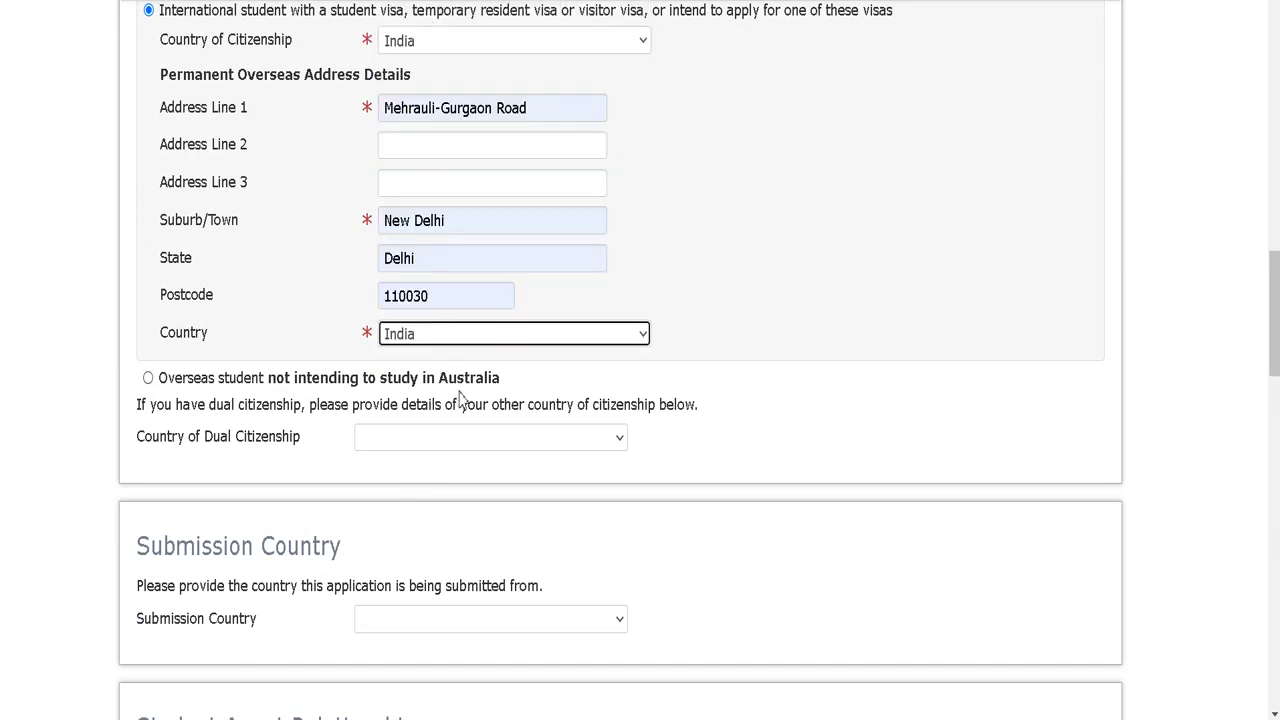
Step: Set the submission country of the application to India
{"action": "scroll", "coordinate": [455, 385], "scroll_direction": "down", "scroll_amount": 1}
{"action": "scroll", "coordinate": [451, 374], "scroll_direction": "down", "scroll_amount": 2}
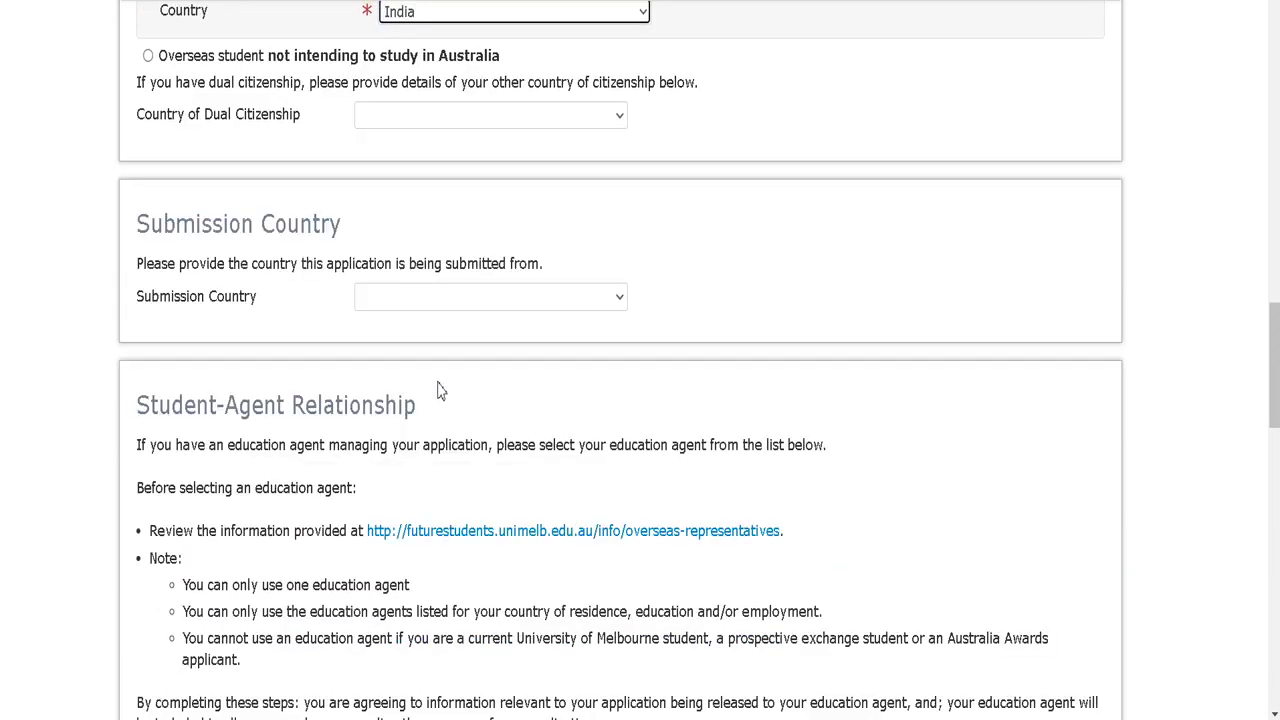
{"action": "scroll", "coordinate": [455, 375], "scroll_direction": "down", "scroll_amount": 3}
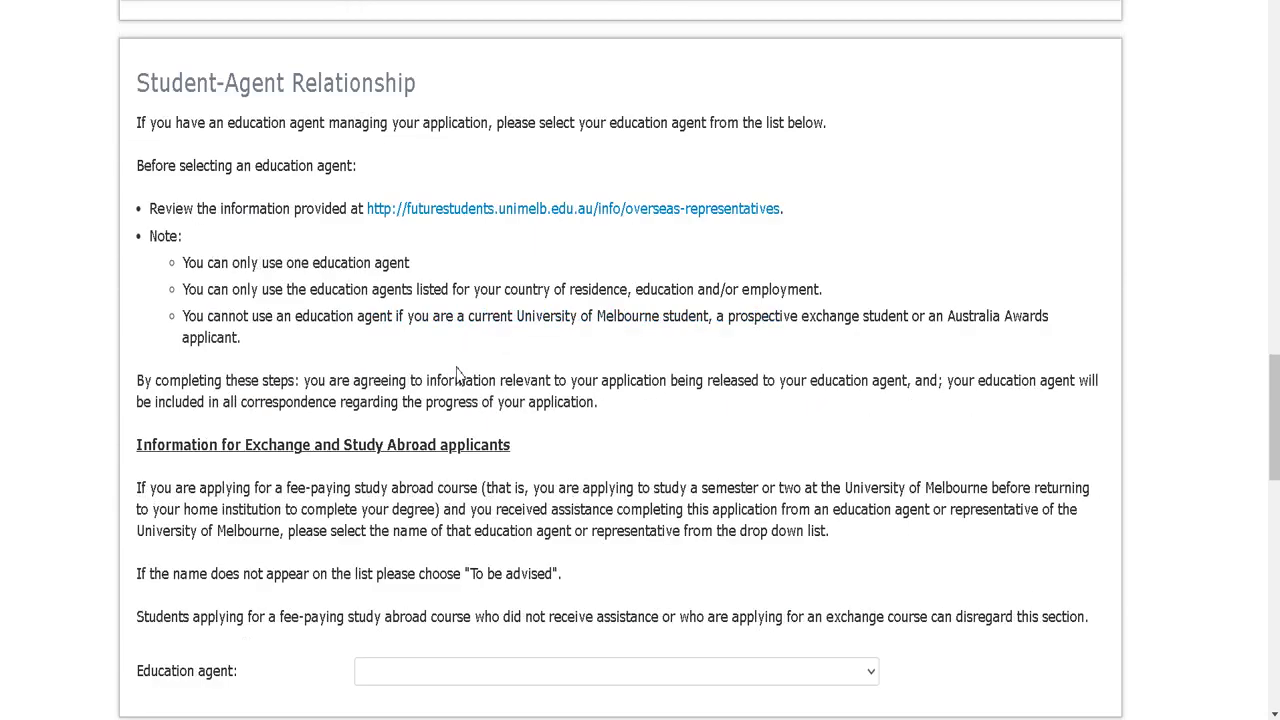
{"action": "scroll", "coordinate": [456, 374], "scroll_direction": "up", "scroll_amount": 4}
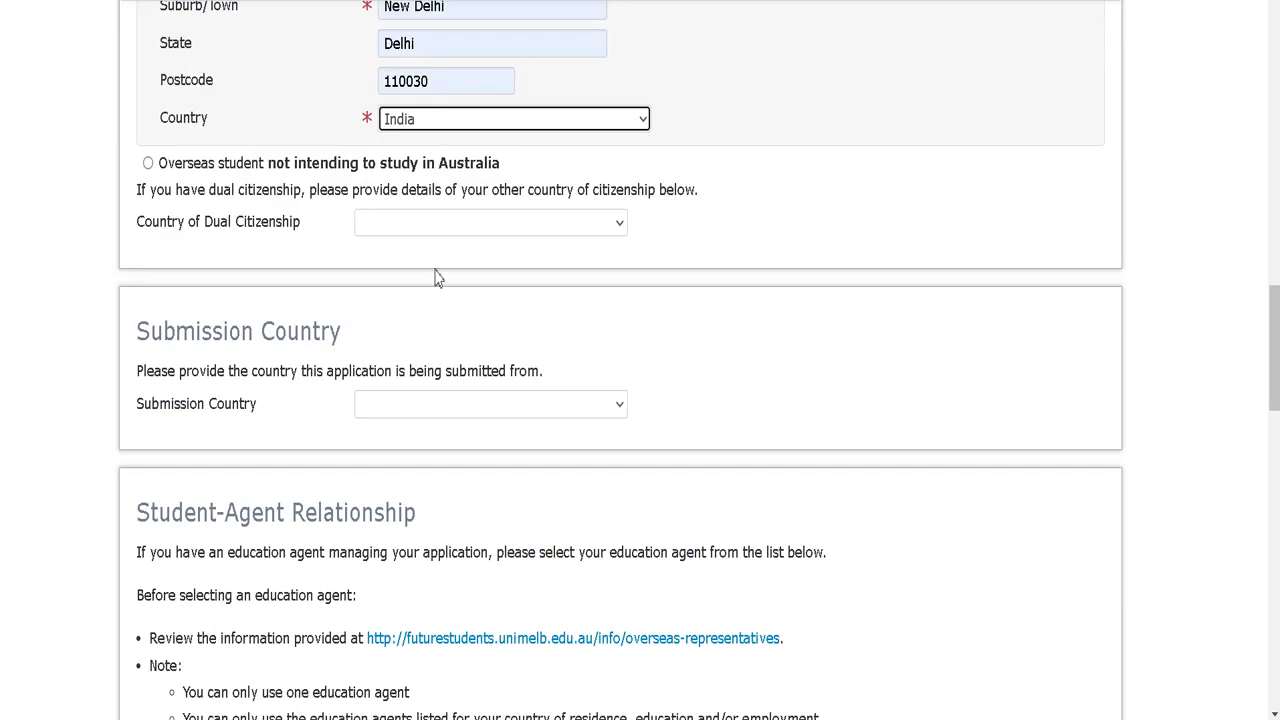
{"action": "left_click", "coordinate": [408, 403]}
{"action": "scroll", "coordinate": [491, 257], "scroll_direction": "down", "scroll_amount": 20}
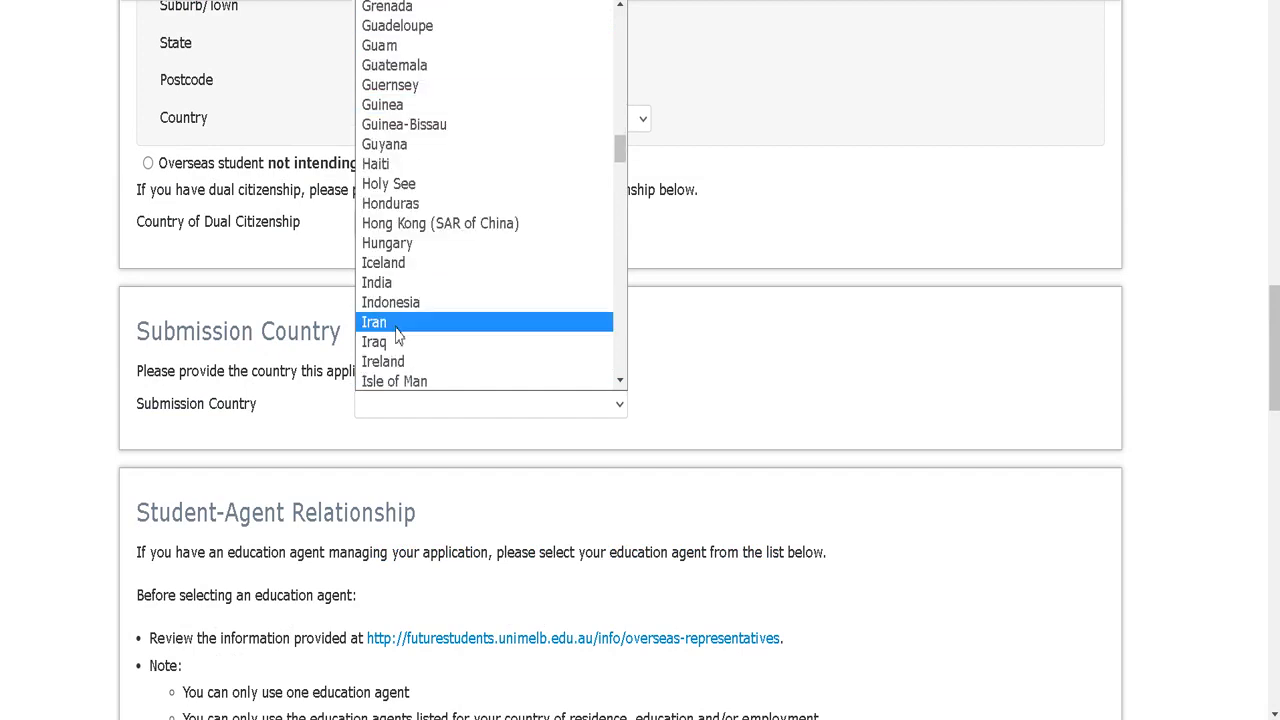
{"action": "left_click", "coordinate": [390, 284]}
Step: Set the country of birth to India in the cultural details
{"action": "scroll", "coordinate": [435, 490], "scroll_direction": "down", "scroll_amount": 2}
{"action": "scroll", "coordinate": [400, 480], "scroll_direction": "down", "scroll_amount": 5}
{"action": "scroll", "coordinate": [388, 455], "scroll_direction": "down", "scroll_amount": 2}
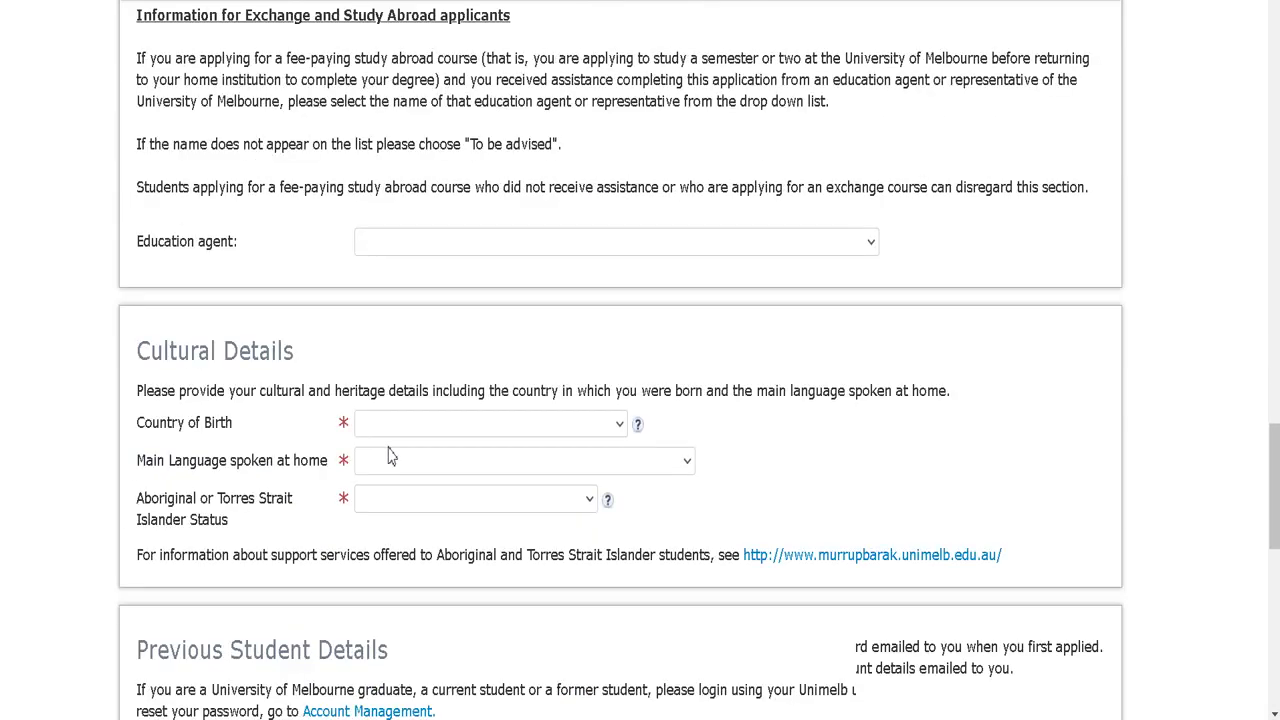
{"action": "left_click", "coordinate": [411, 316]}
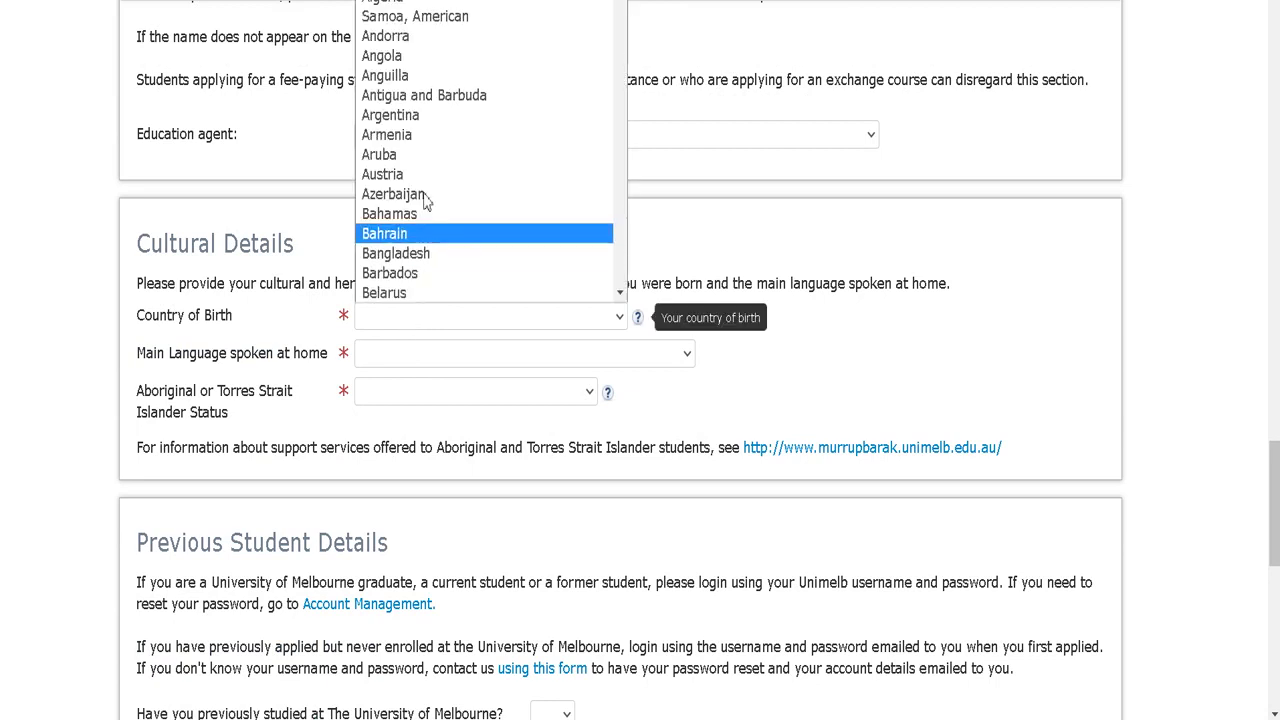
{"action": "scroll", "coordinate": [430, 164], "scroll_direction": "down", "scroll_amount": 10}
{"action": "scroll", "coordinate": [428, 164], "scroll_direction": "down", "scroll_amount": 14}
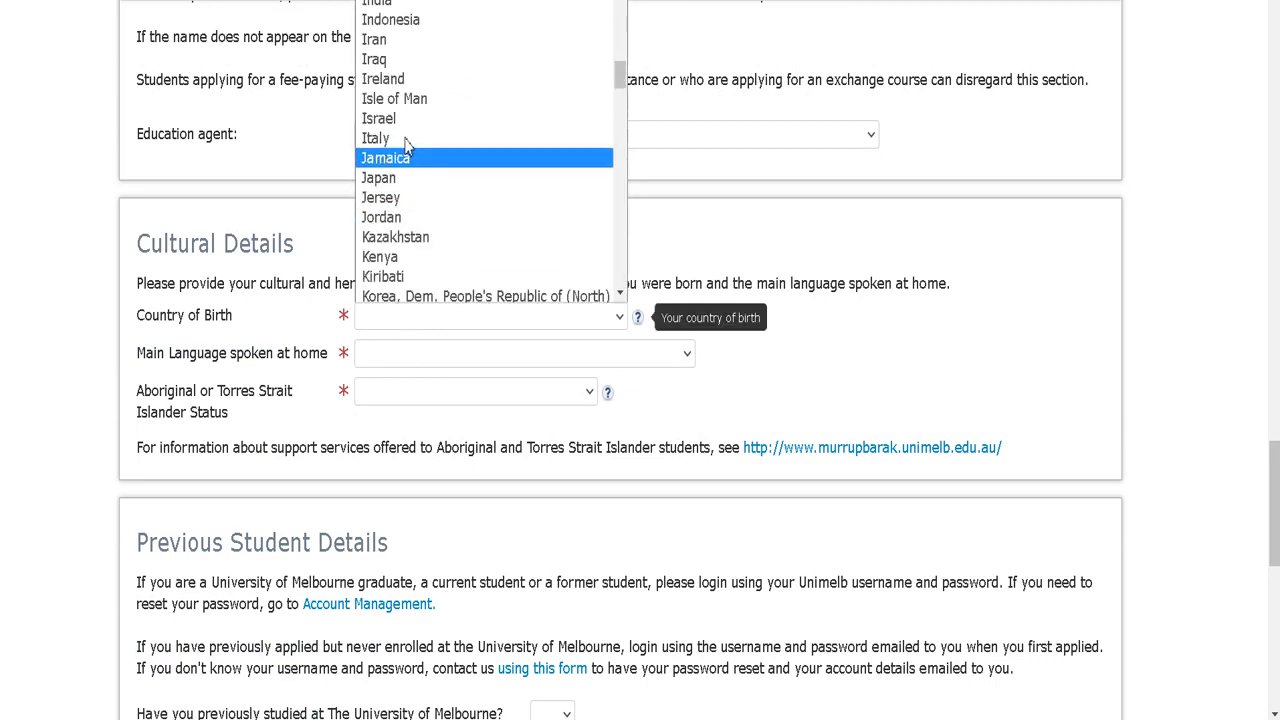
{"action": "left_click", "coordinate": [380, 3]}
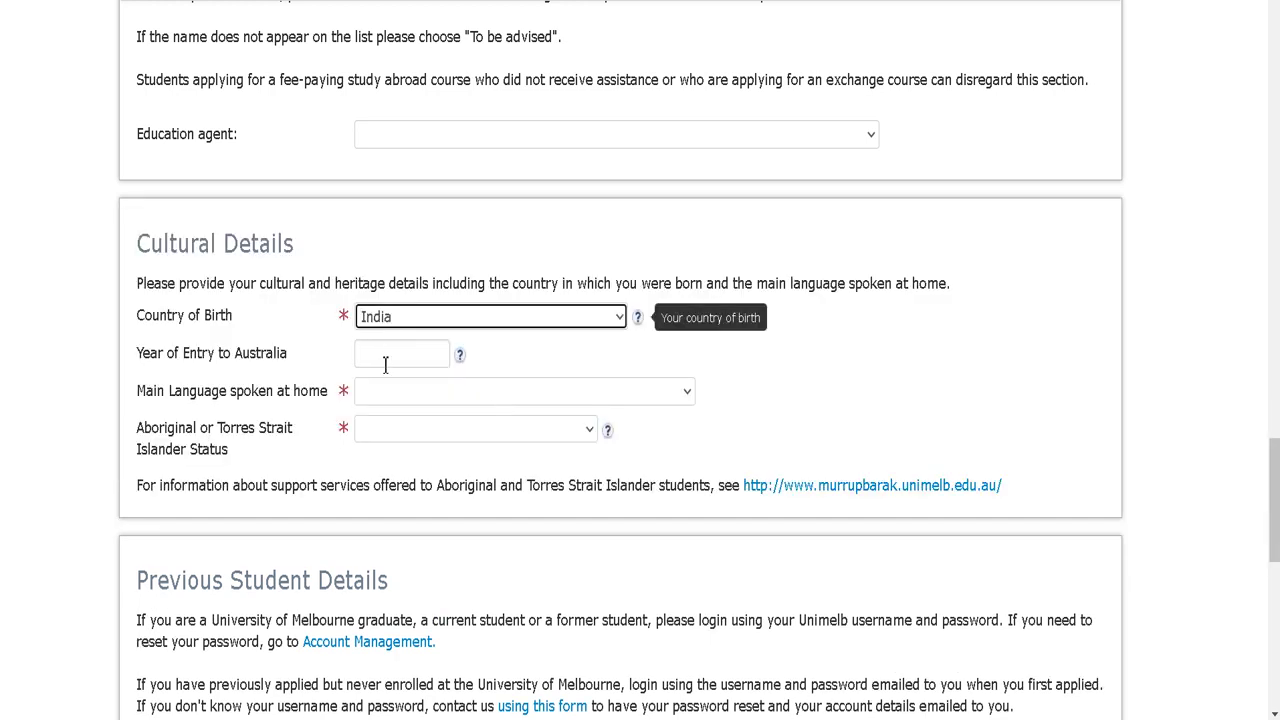
Step: Set the main language spoken at home to English and the Aboriginal or Torres Strait Islander status to No
{"action": "left_click", "coordinate": [429, 399]}
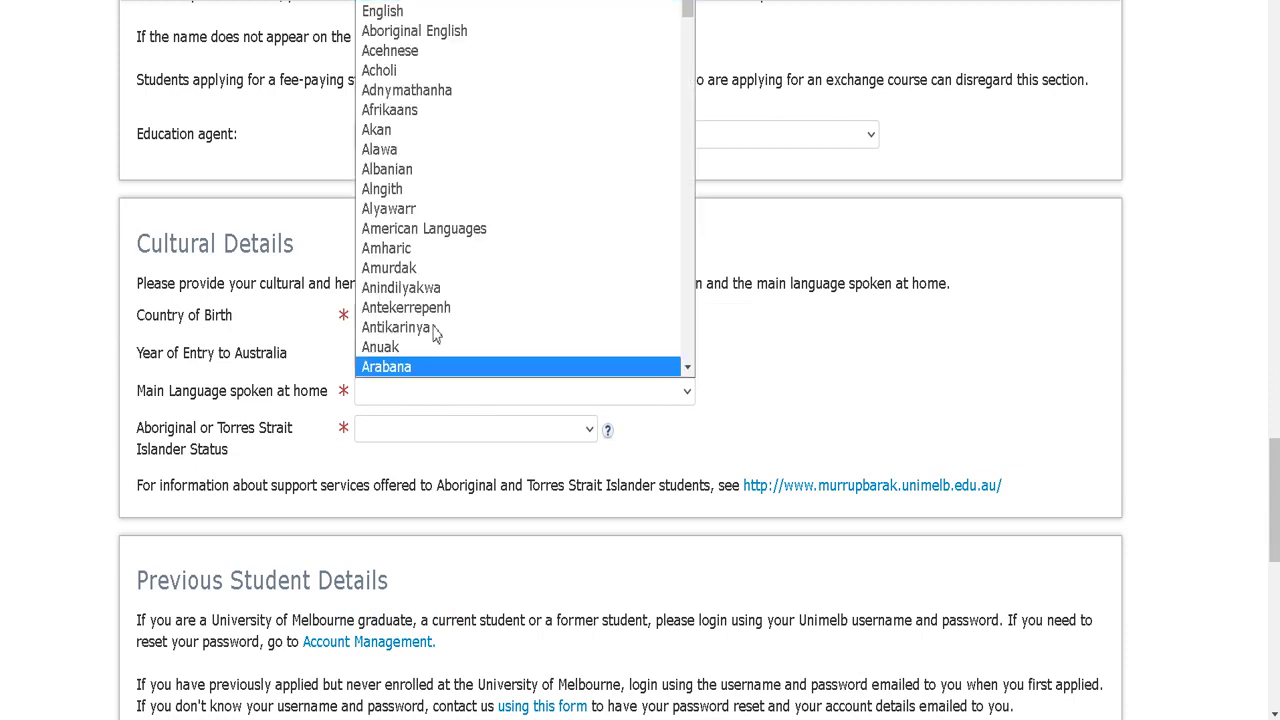
{"action": "scroll", "coordinate": [400, 200], "scroll_direction": "down", "scroll_amount": 10}
{"action": "scroll", "coordinate": [383, 256], "scroll_direction": "down", "scroll_amount": 15}
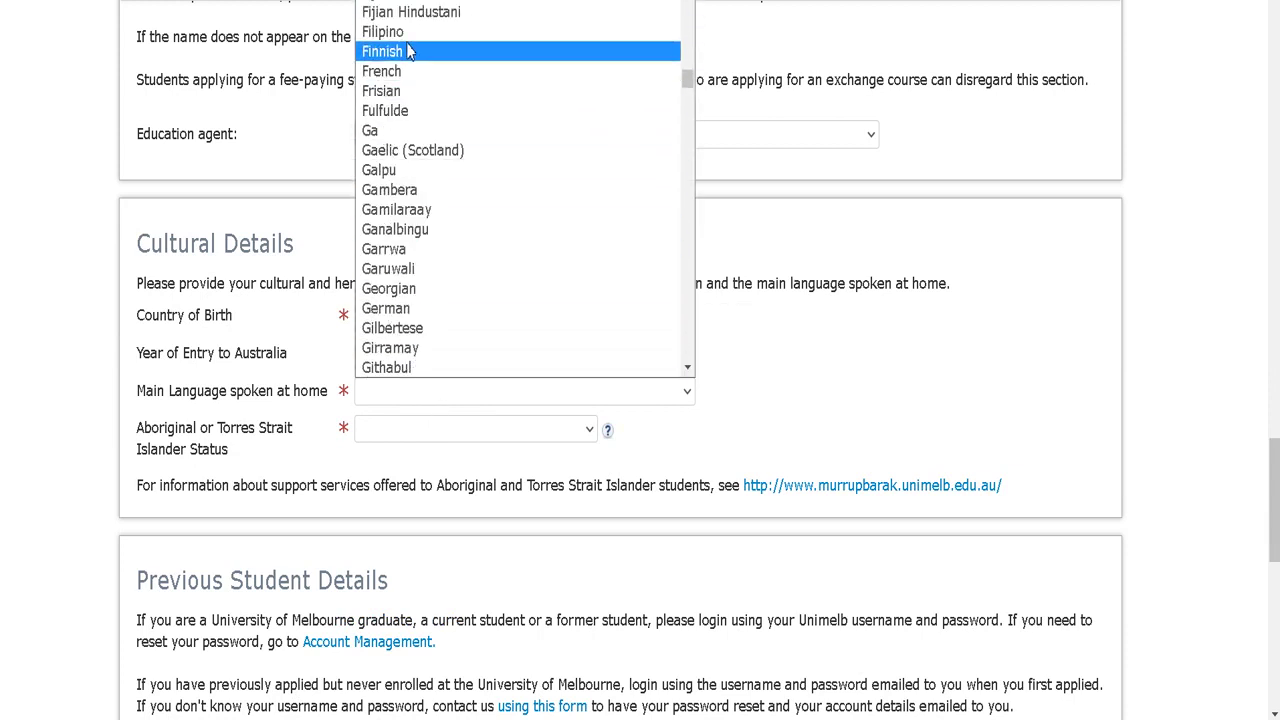
{"action": "scroll", "coordinate": [480, 49], "scroll_direction": "up", "scroll_amount": 4}
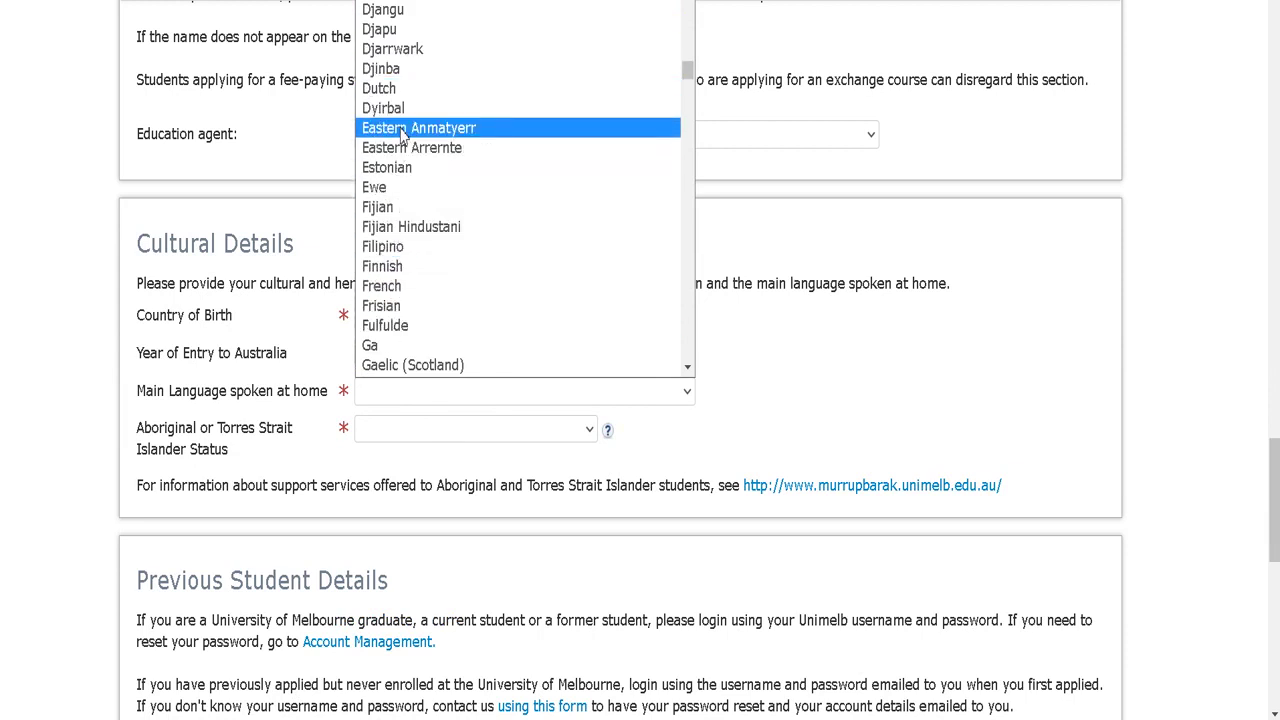
{"action": "scroll", "coordinate": [402, 90], "scroll_direction": "down", "scroll_amount": 15}
{"action": "scroll", "coordinate": [450, 163], "scroll_direction": "down", "scroll_amount": 3}
{"action": "scroll", "coordinate": [500, 166], "scroll_direction": "up", "scroll_amount": 20}
{"action": "left_click", "coordinate": [392, 12]}
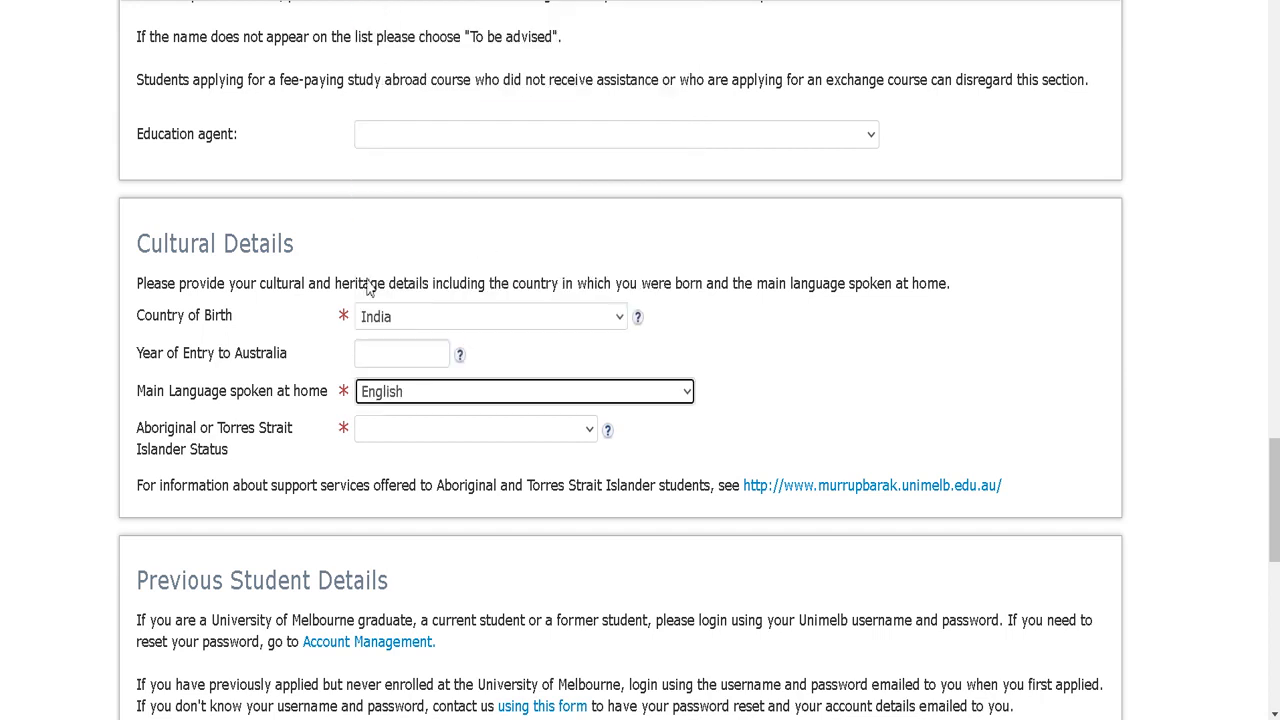
{"action": "left_click", "coordinate": [409, 428]}
{"action": "left_click", "coordinate": [395, 474]}
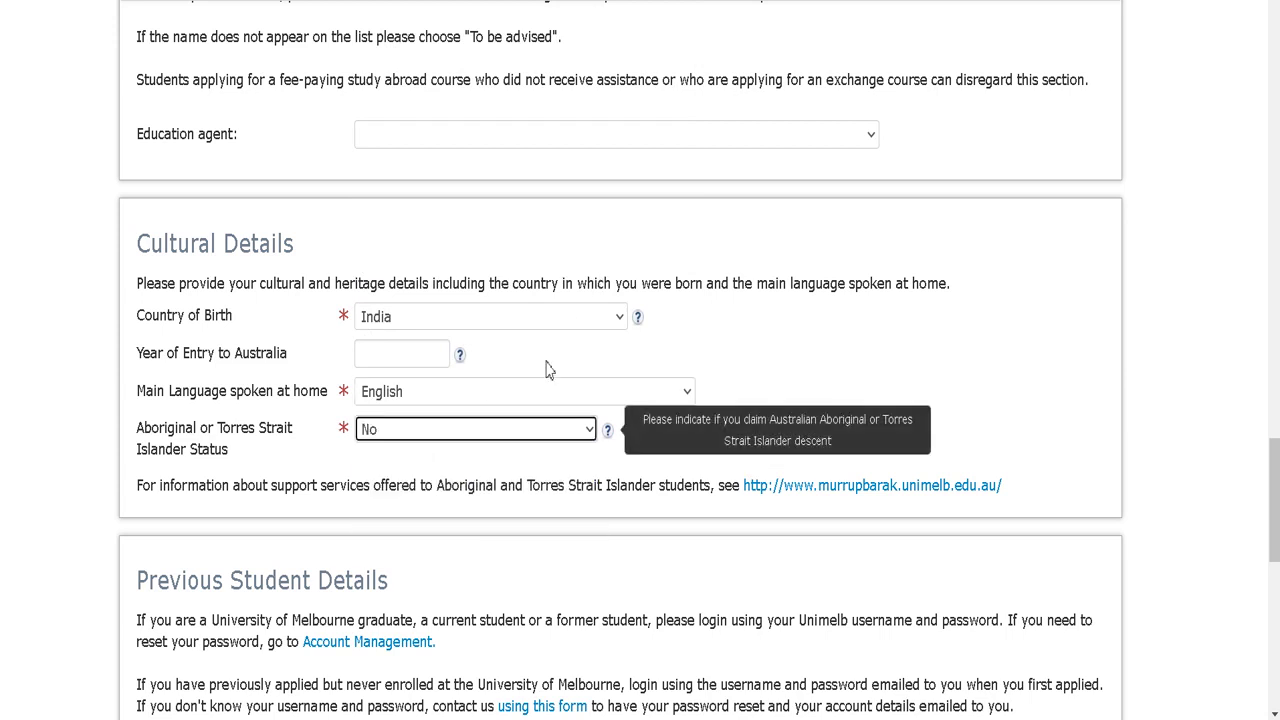
Step: Agree to the displayed terms and conditions and proceed with the registration, leaving the previous student and disability details blank
{"action": "scroll", "coordinate": [484, 460], "scroll_direction": "down", "scroll_amount": 2}
{"action": "scroll", "coordinate": [593, 370], "scroll_direction": "up", "scroll_amount": 1}
{"action": "scroll", "coordinate": [593, 370], "scroll_direction": "down", "scroll_amount": 2}
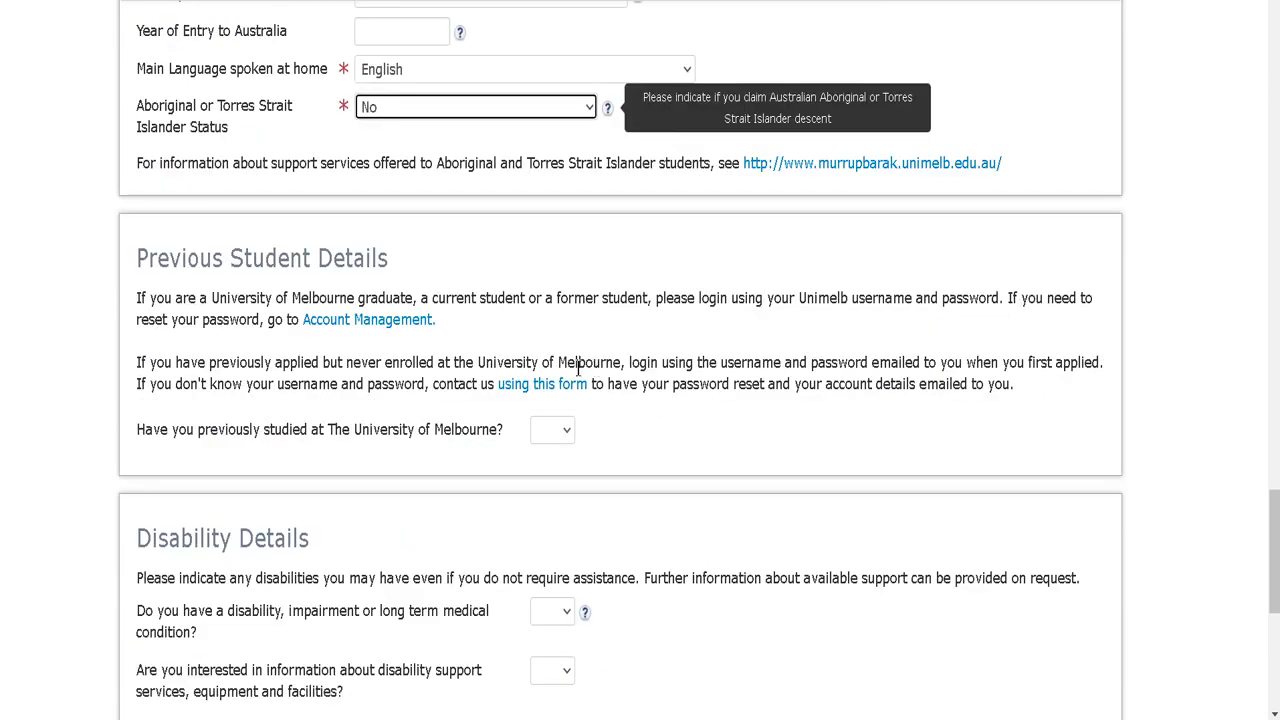
{"action": "scroll", "coordinate": [518, 345], "scroll_direction": "down", "scroll_amount": 2}
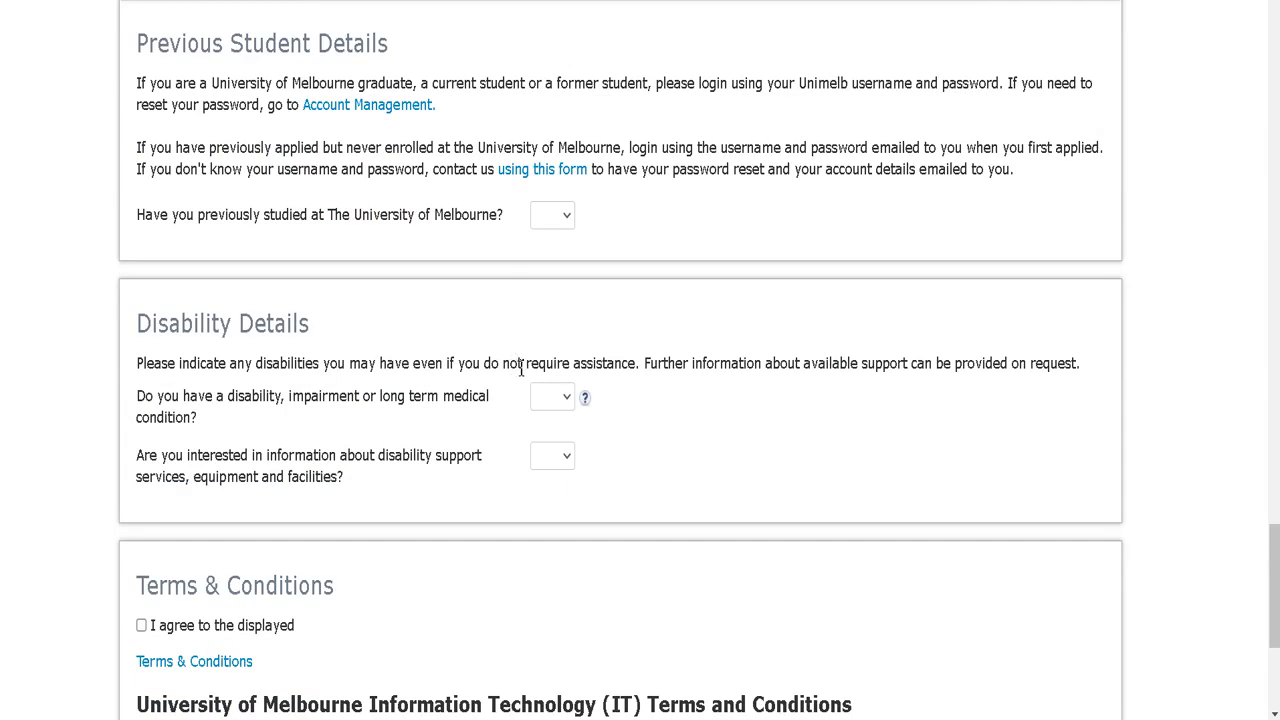
{"action": "scroll", "coordinate": [517, 369], "scroll_direction": "down", "scroll_amount": 3}
{"action": "left_click", "coordinate": [141, 303]}
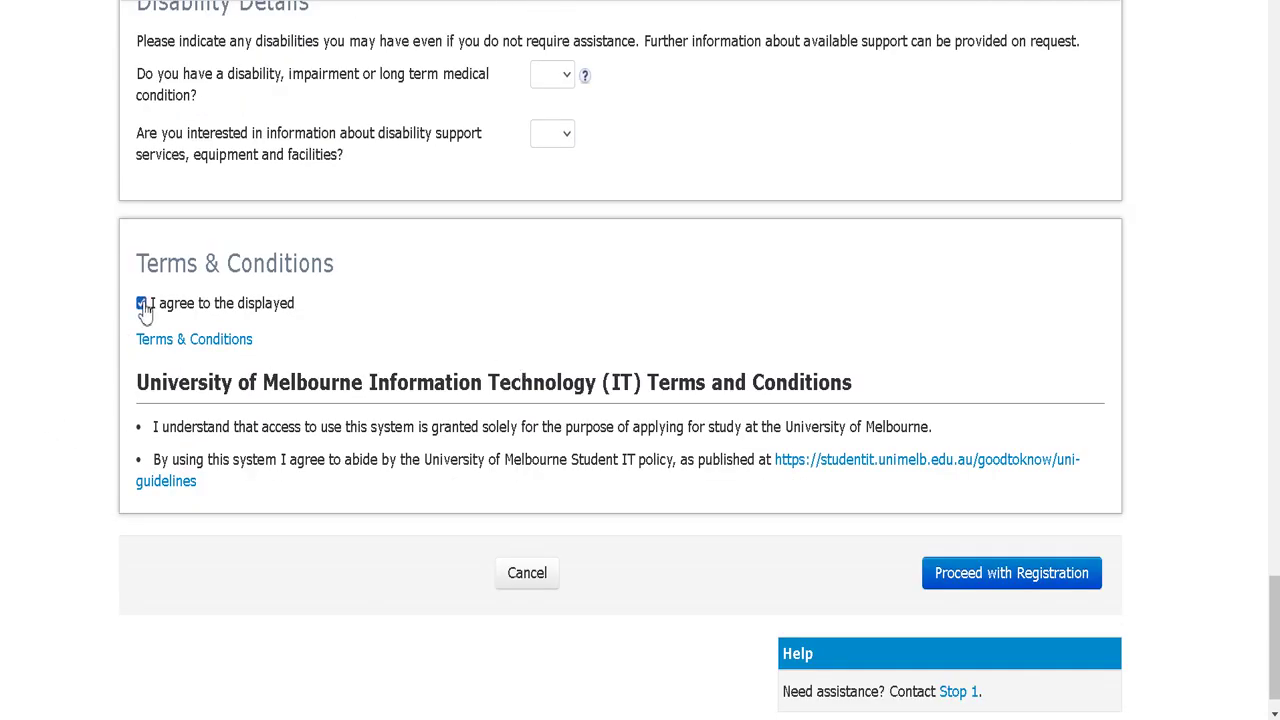
{"action": "left_click", "coordinate": [965, 585]}
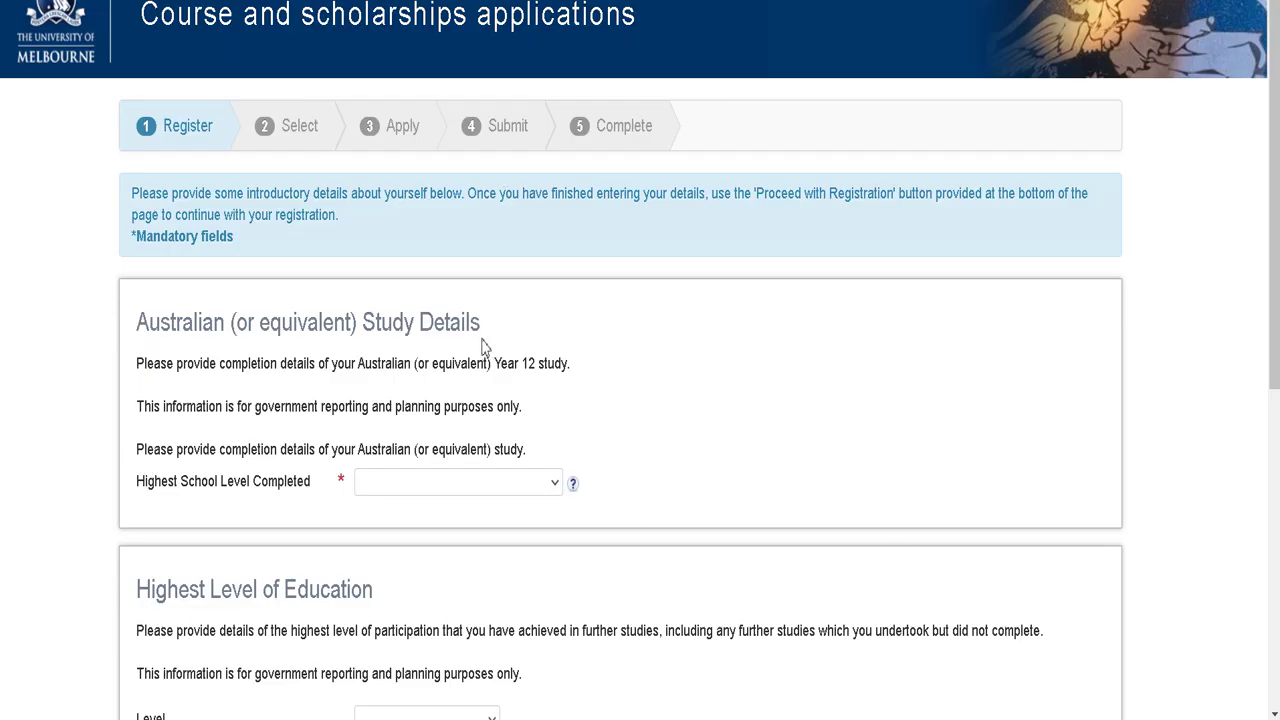
Step: Set the highest school level completed to Year 12 in the Australian (or equivalent) study details
{"action": "scroll", "coordinate": [482, 350], "scroll_direction": "down", "scroll_amount": 1}
{"action": "left_click", "coordinate": [443, 378]}
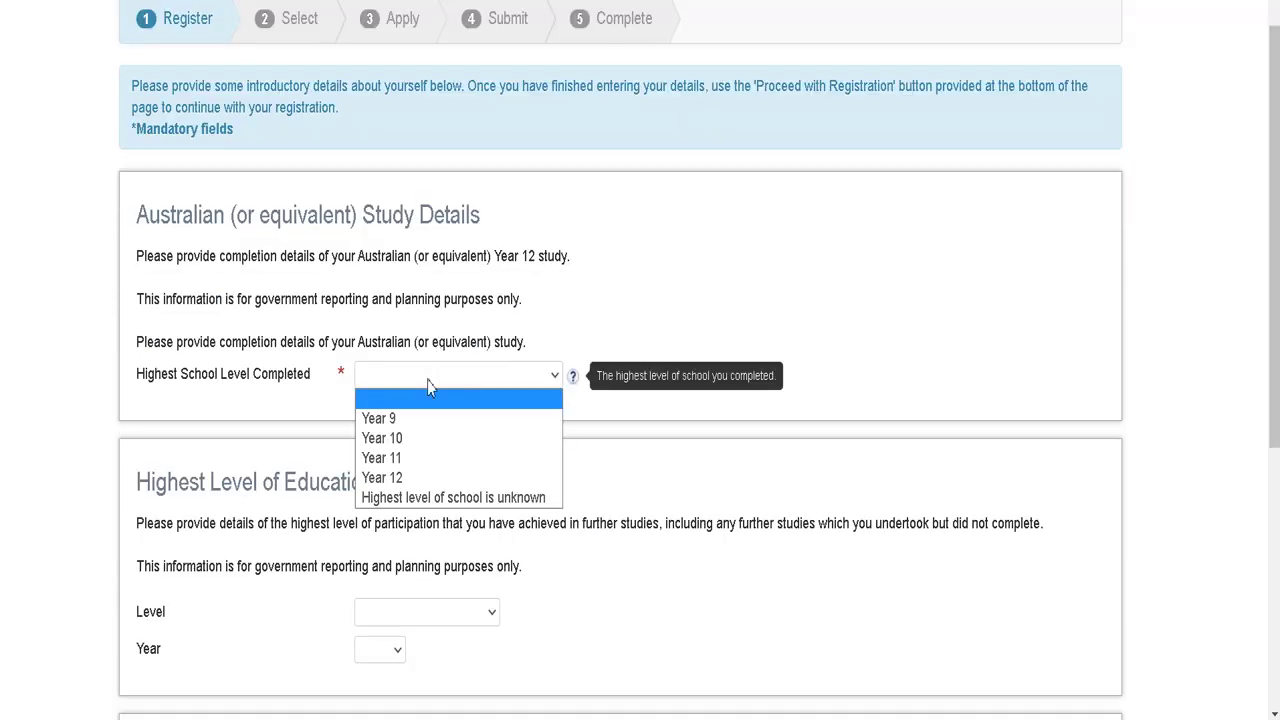
{"action": "left_click", "coordinate": [409, 478]}
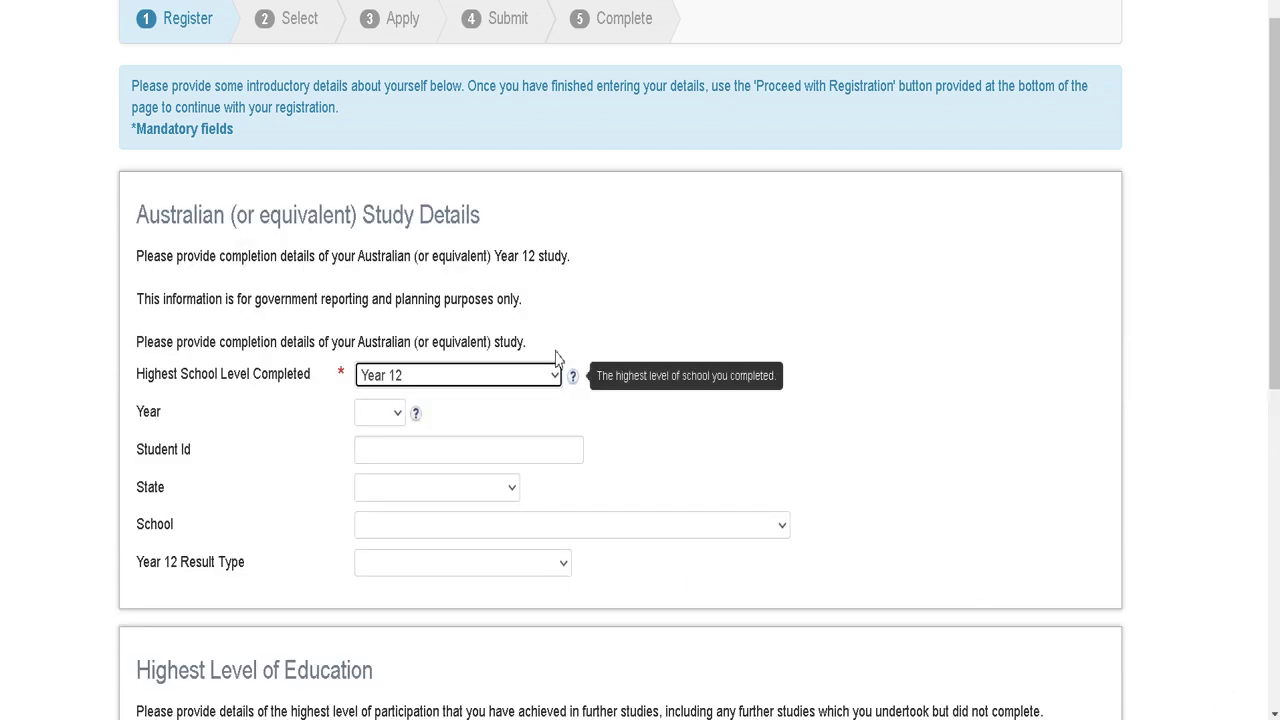
Step: Proceed with the registration, leaving the remaining Year 12, highest level of education and previous study details blank
{"action": "scroll", "coordinate": [385, 445], "scroll_direction": "down", "scroll_amount": 3}
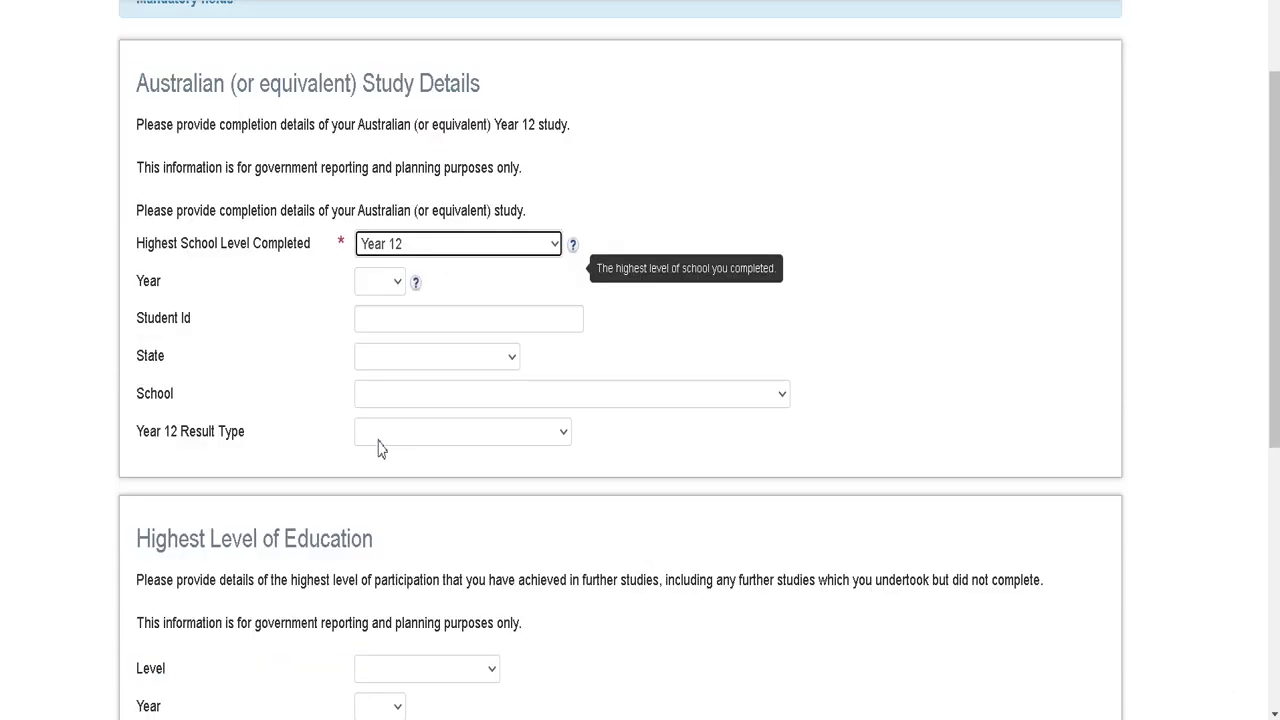
{"action": "scroll", "coordinate": [385, 455], "scroll_direction": "down", "scroll_amount": 3}
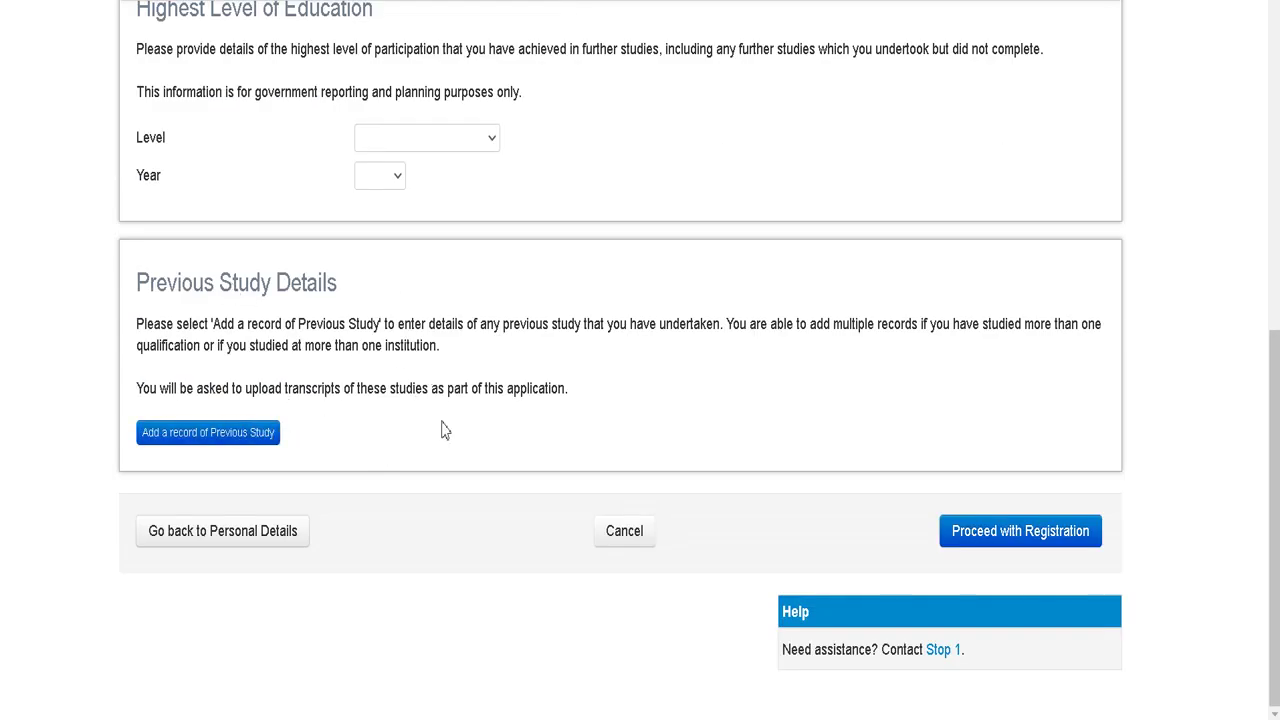
{"action": "left_click", "coordinate": [976, 548]}
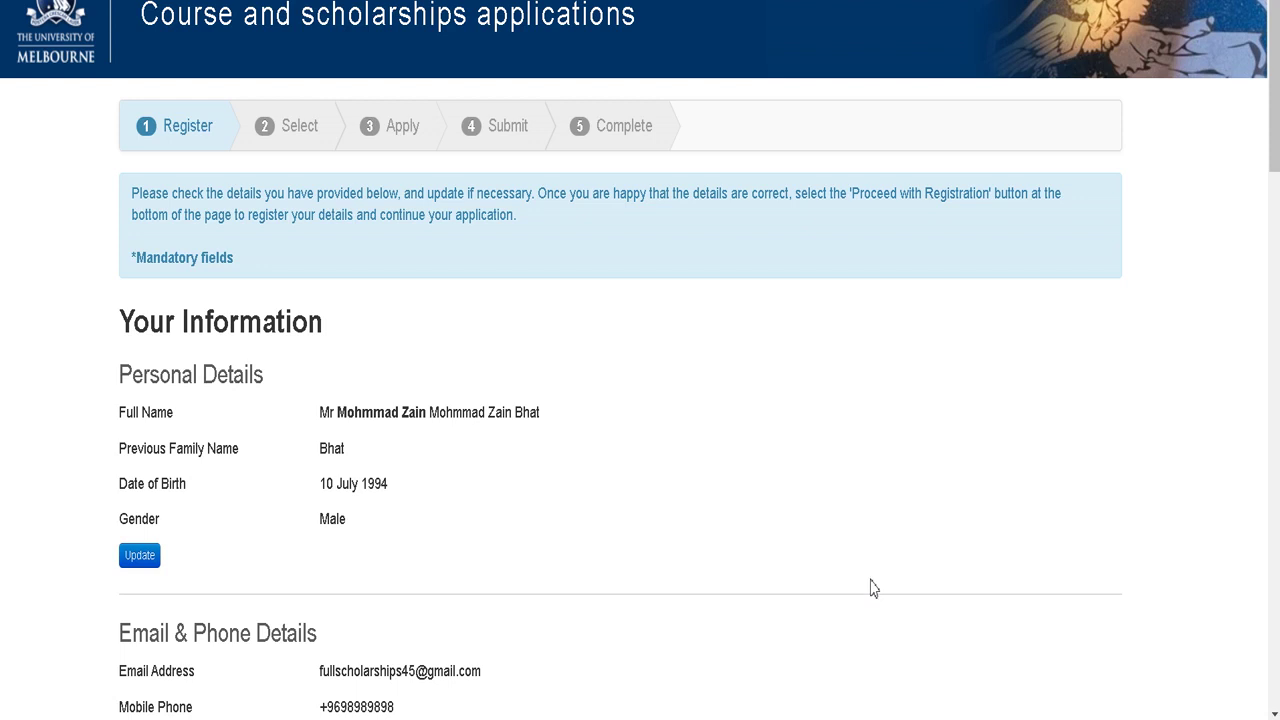
Step: Review the summary of the entered details, complete the registration and proceed with the application
{"action": "scroll", "coordinate": [870, 588], "scroll_direction": "down", "scroll_amount": 3}
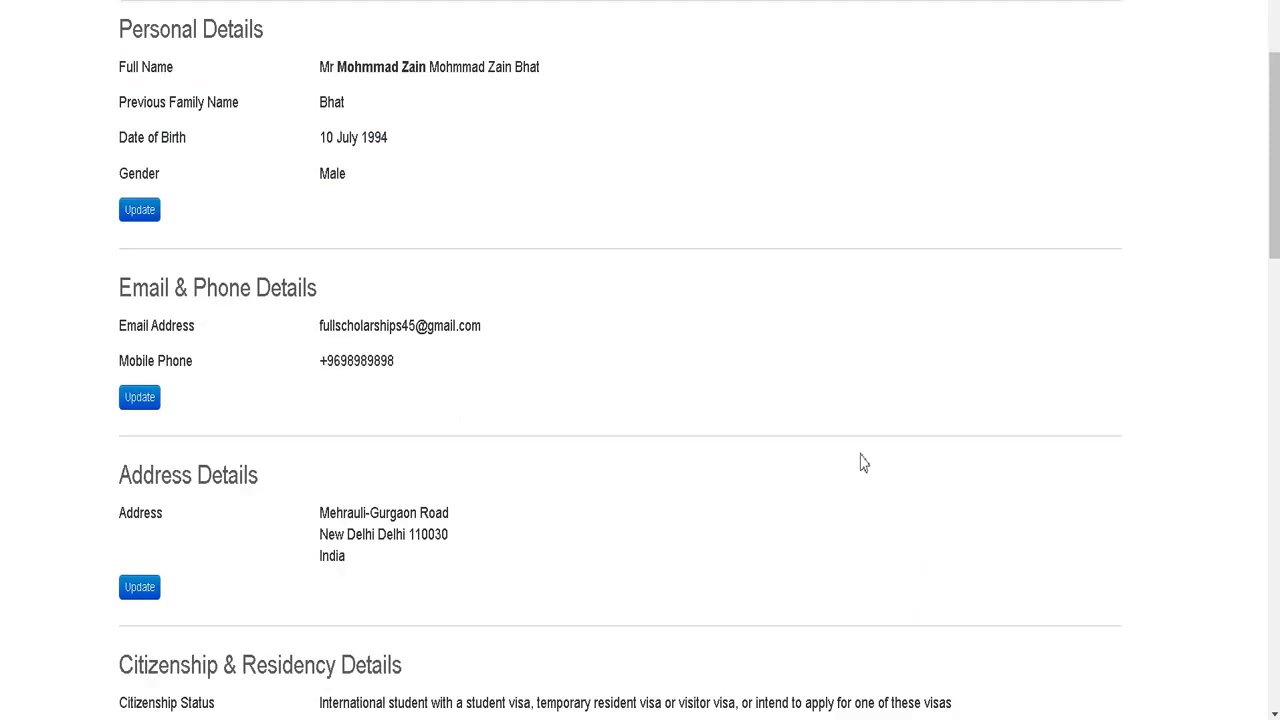
{"action": "scroll", "coordinate": [849, 460], "scroll_direction": "down", "scroll_amount": 4}
{"action": "scroll", "coordinate": [867, 463], "scroll_direction": "down", "scroll_amount": 11}
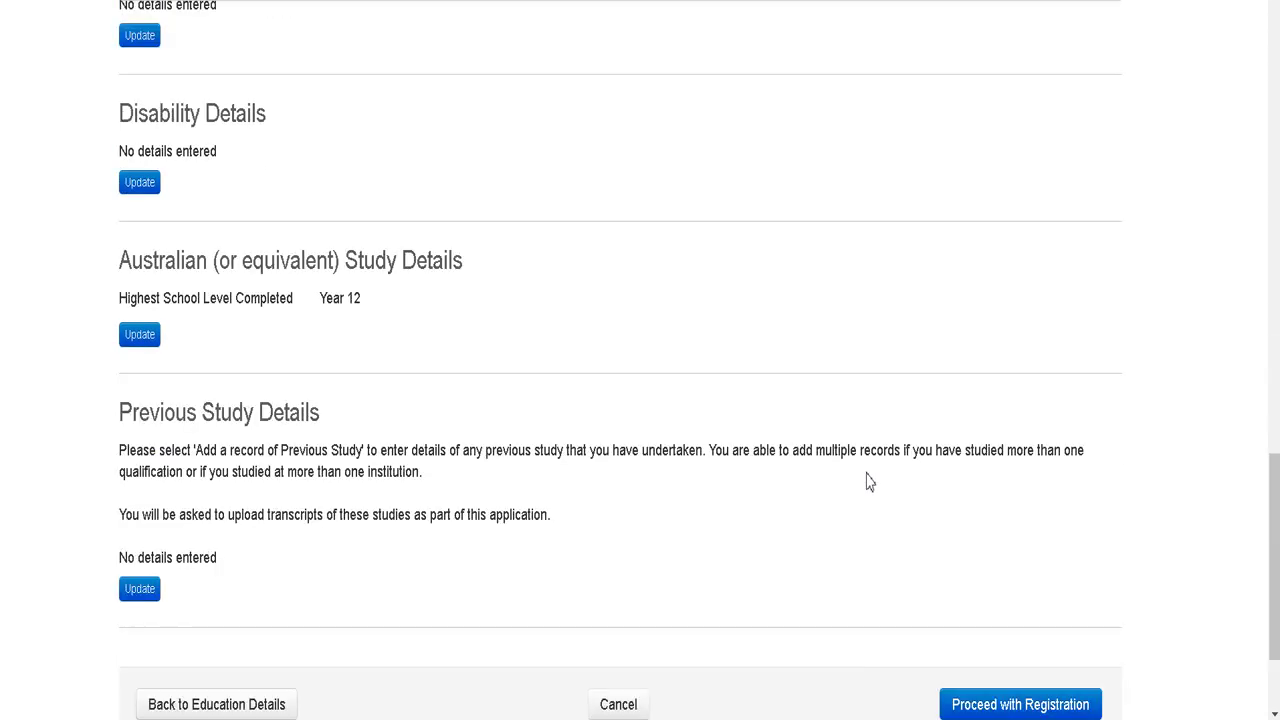
{"action": "left_click", "coordinate": [1085, 538]}
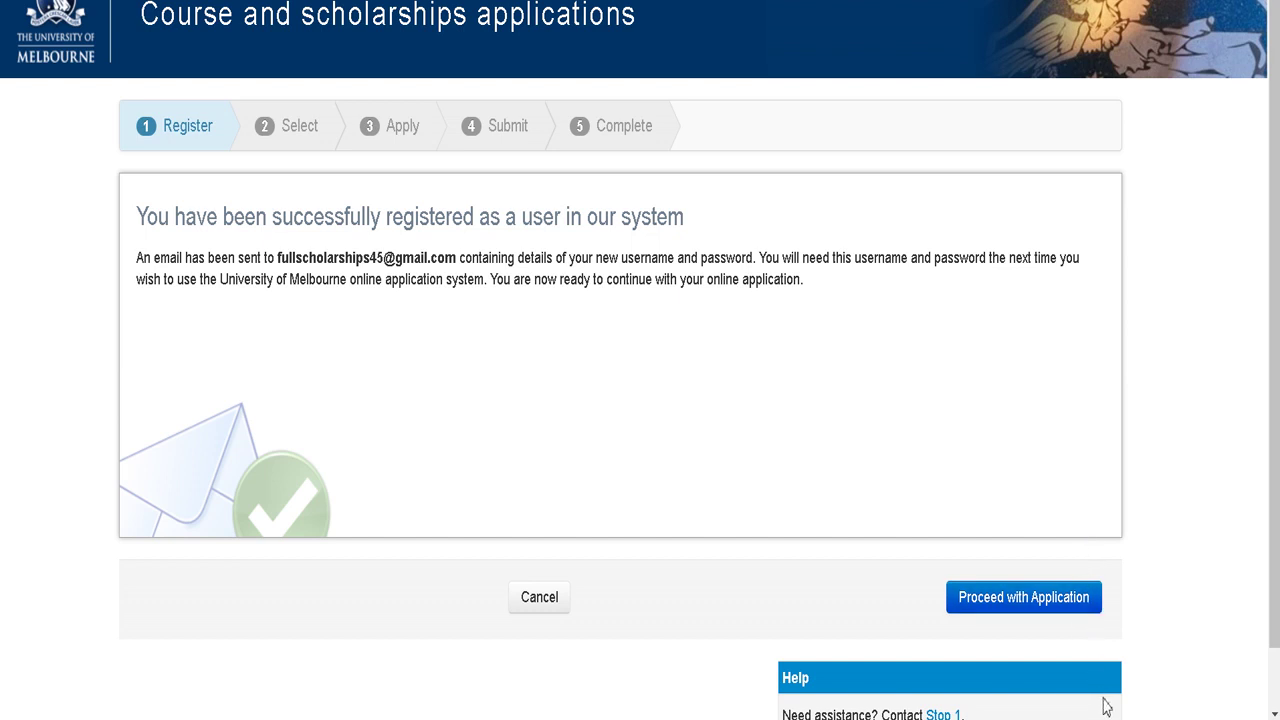
{"action": "left_click", "coordinate": [1022, 606]}
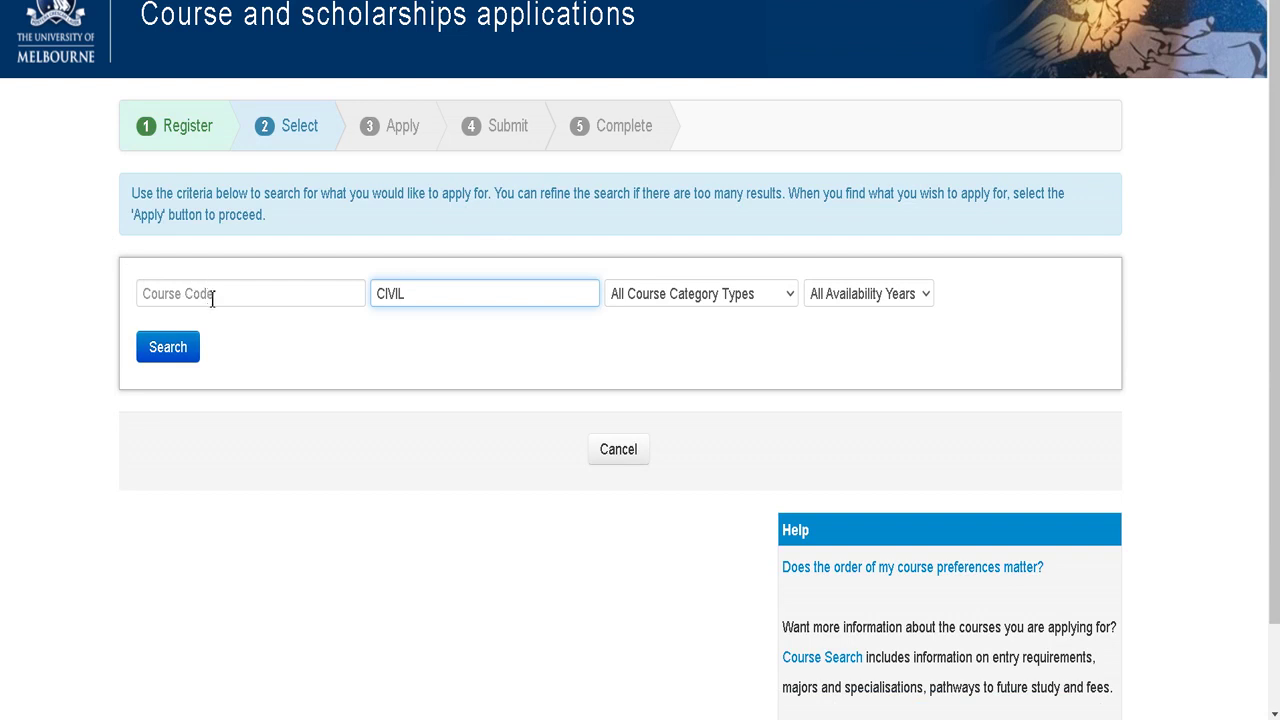
Step: Search for CIVIL ENGINEERING courses and add the Master of Civil Engineering, 2022 Parkville Start Year Intake, to the application
{"action": "type", "text": "ENGINEERING"}
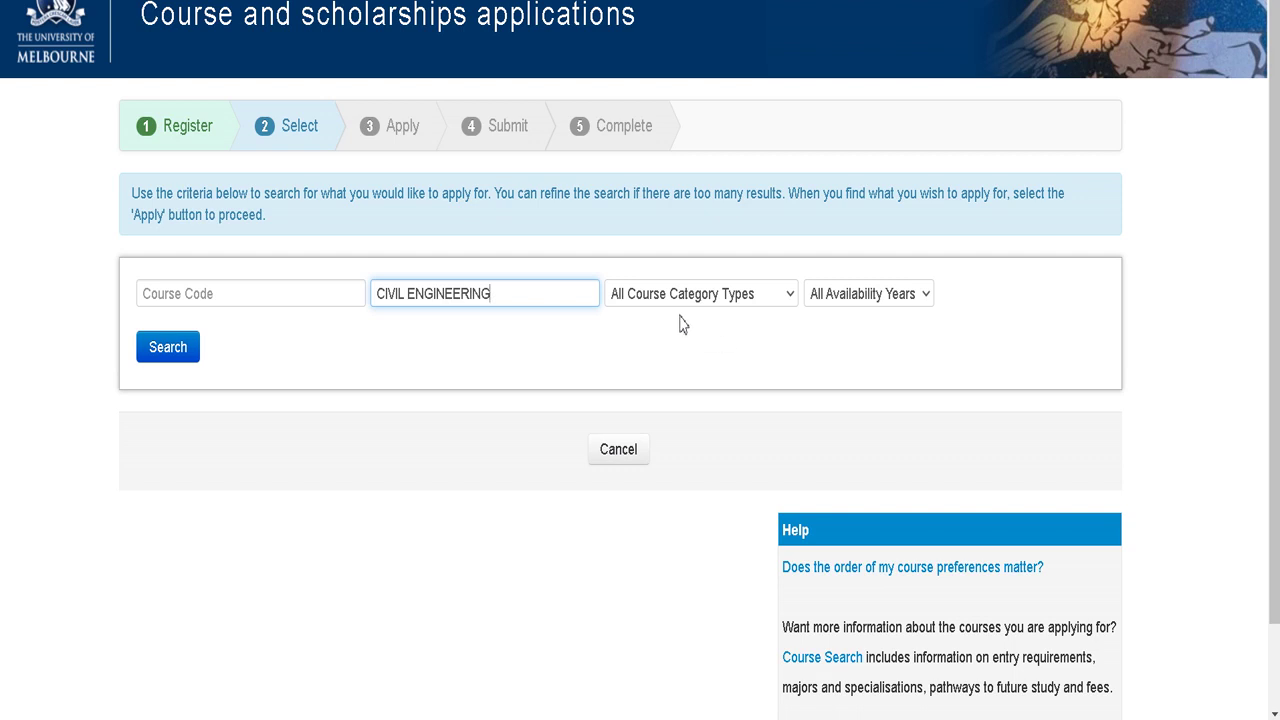
{"action": "left_click", "coordinate": [193, 358]}
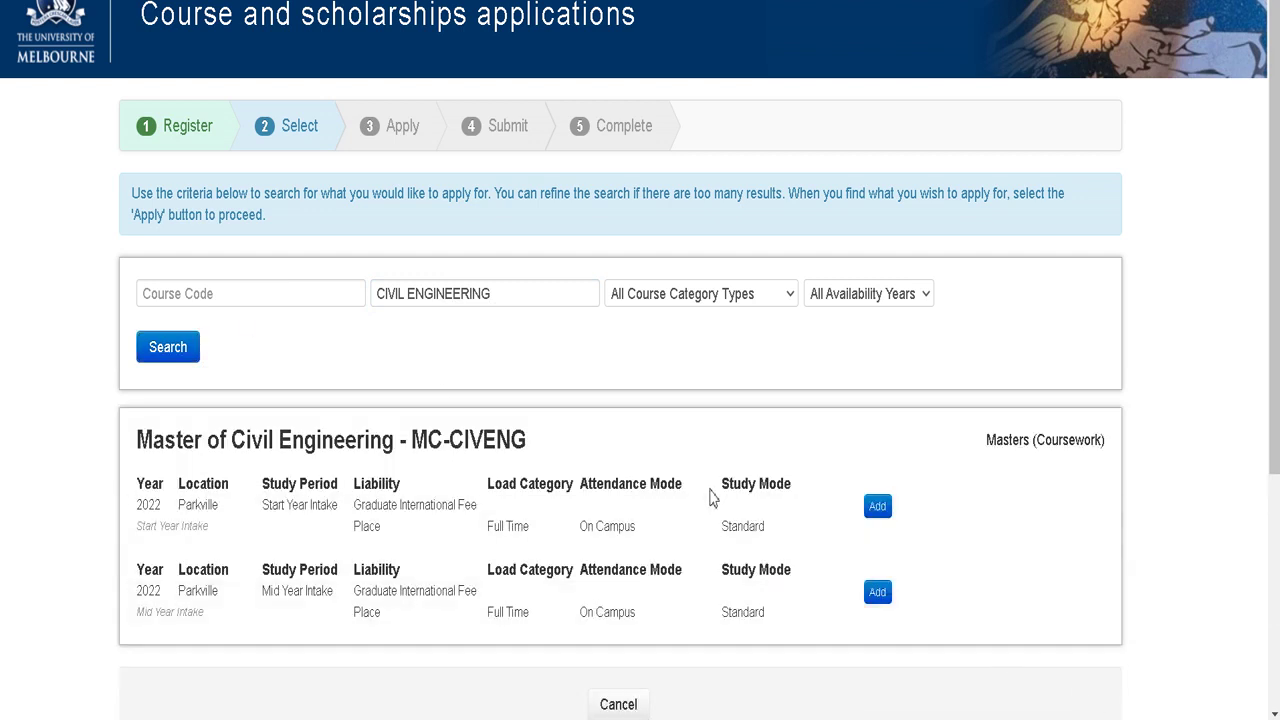
{"action": "scroll", "coordinate": [381, 488], "scroll_direction": "down", "scroll_amount": 2}
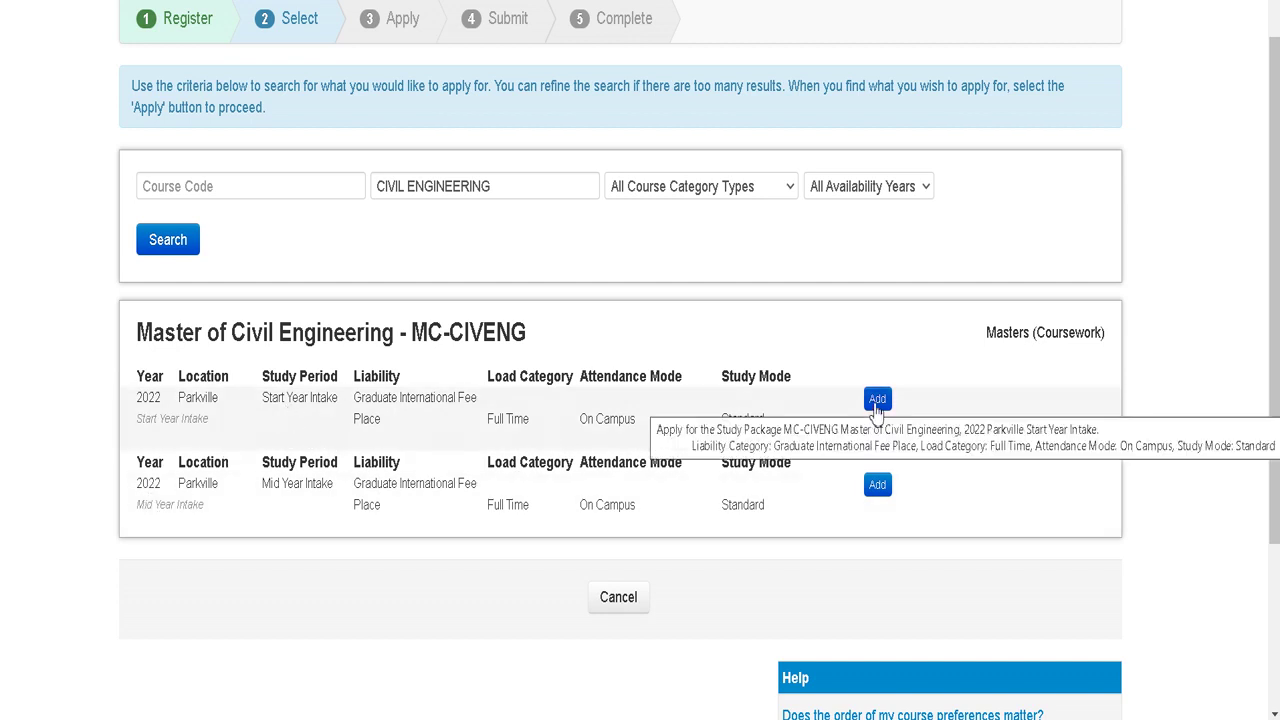
{"action": "left_click", "coordinate": [876, 405]}
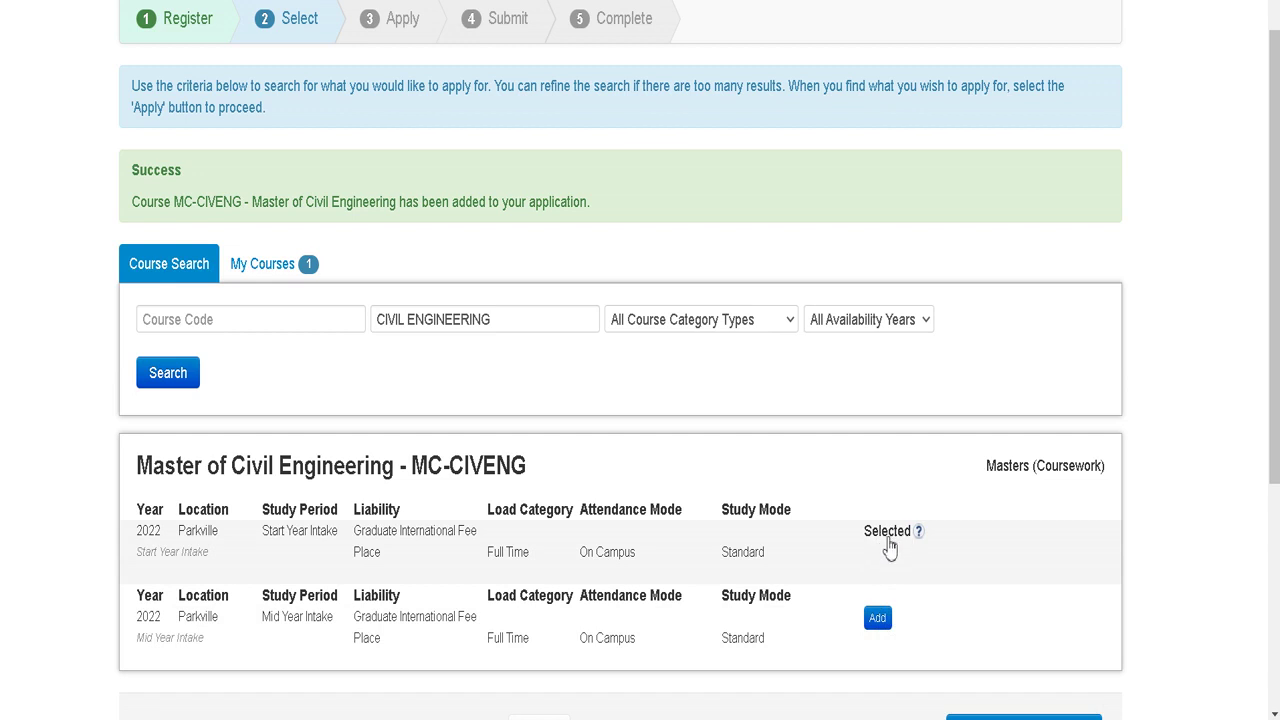
Step: Check the list of selected courses and proceed through the course summary to the application requirements
{"action": "left_click", "coordinate": [280, 265]}
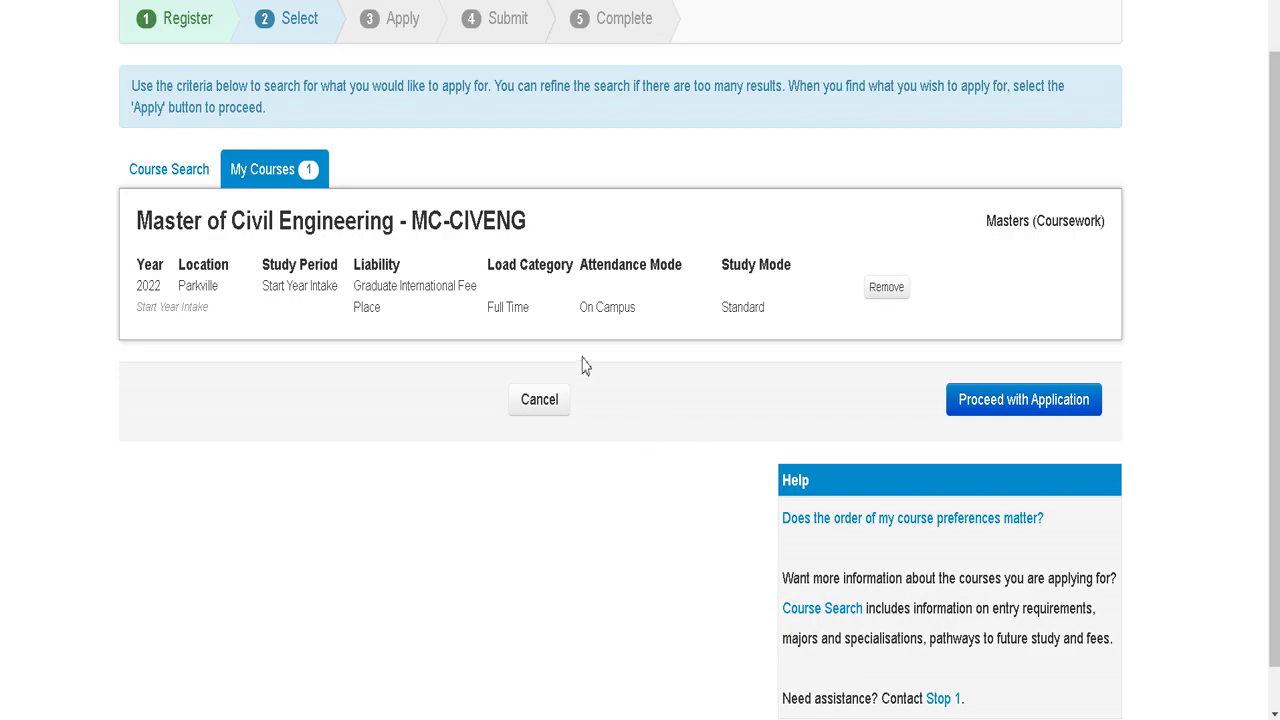
{"action": "left_click", "coordinate": [1060, 398]}
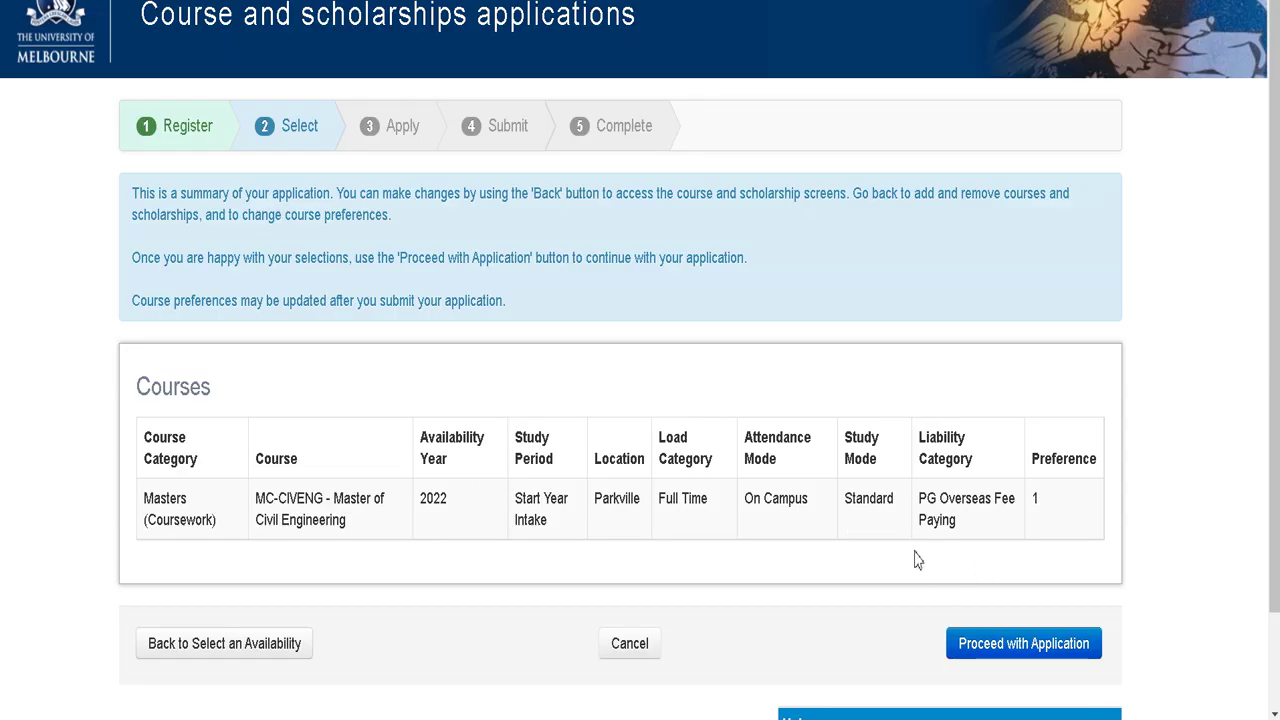
{"action": "left_click", "coordinate": [1010, 648]}
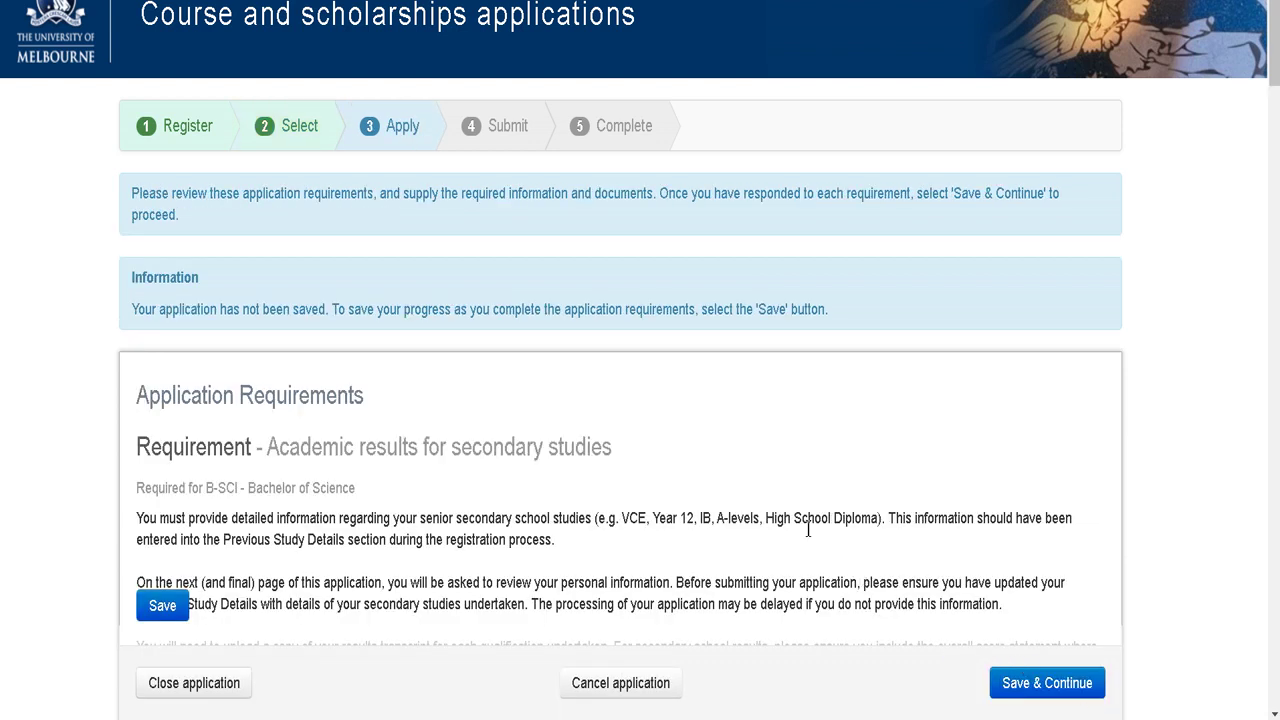
Step: Read through the Bachelor of Science application requirements, from secondary study results to accommodation options
{"action": "scroll", "coordinate": [738, 485], "scroll_direction": "down", "scroll_amount": 1}
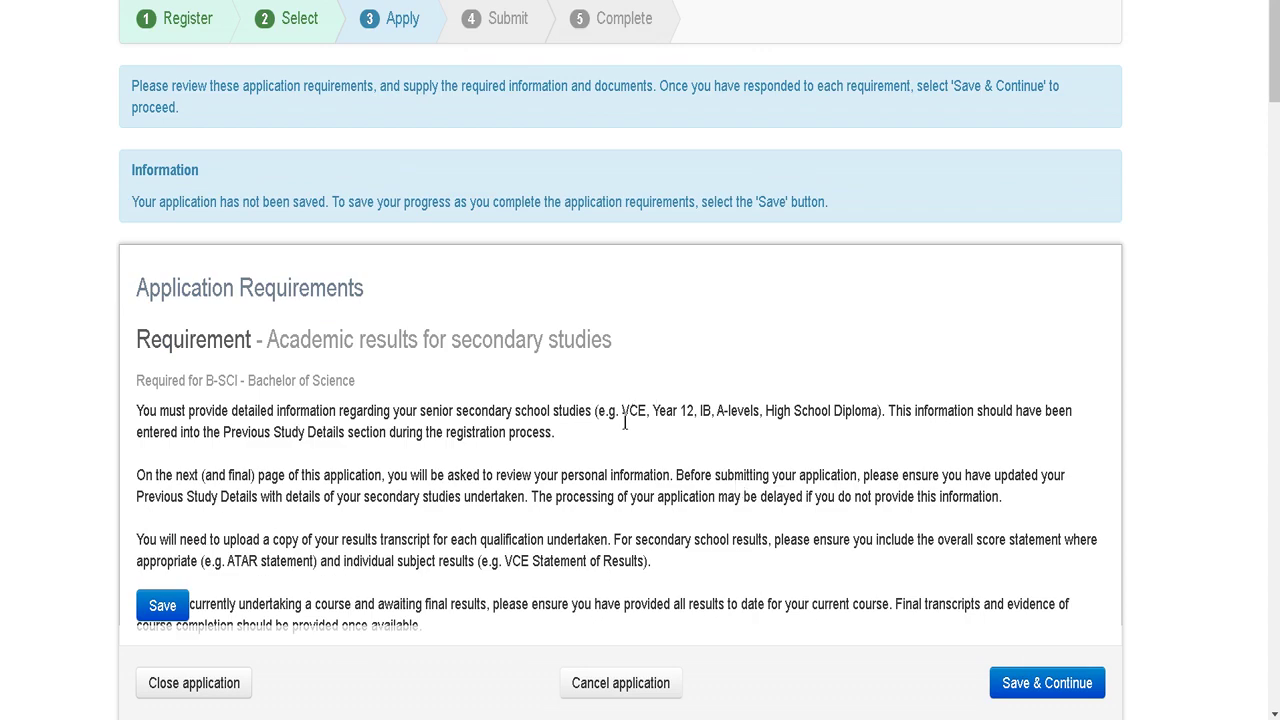
{"action": "scroll", "coordinate": [629, 428], "scroll_direction": "up", "scroll_amount": 1}
{"action": "scroll", "coordinate": [629, 428], "scroll_direction": "down", "scroll_amount": 1}
{"action": "scroll", "coordinate": [630, 421], "scroll_direction": "down", "scroll_amount": 2}
{"action": "scroll", "coordinate": [631, 423], "scroll_direction": "up", "scroll_amount": 2}
{"action": "scroll", "coordinate": [287, 347], "scroll_direction": "down", "scroll_amount": 1}
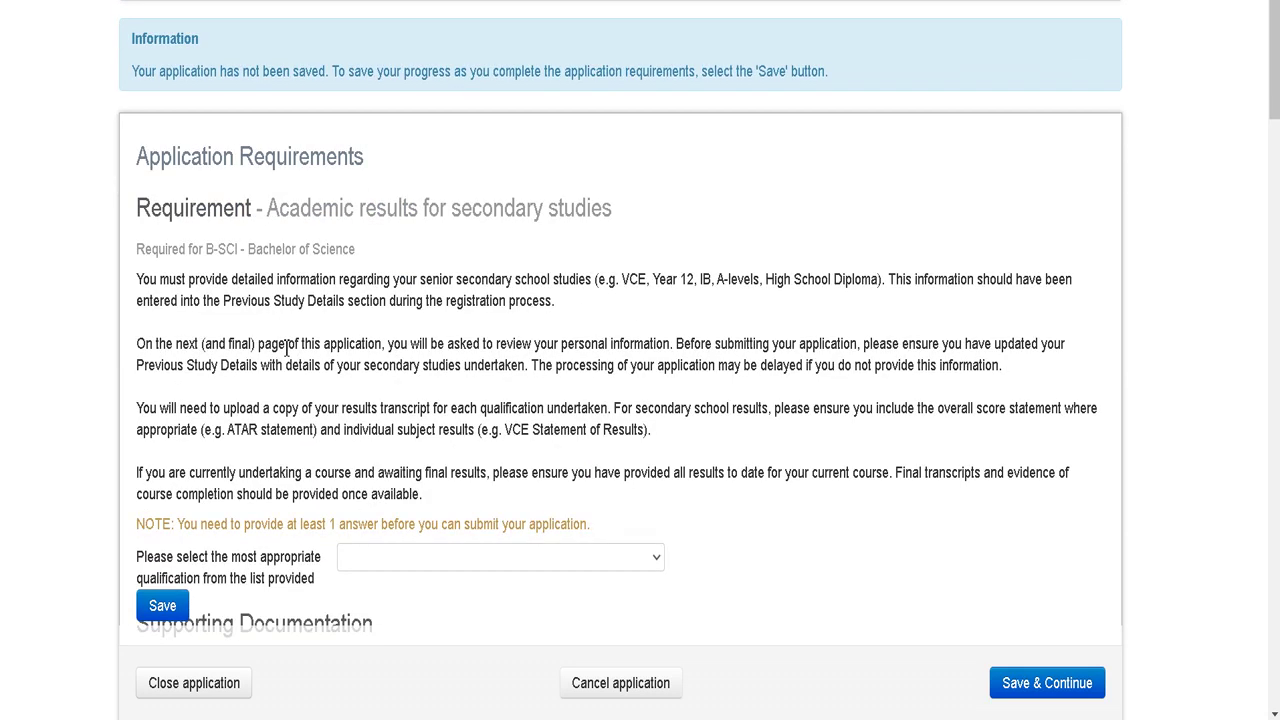
{"action": "scroll", "coordinate": [287, 347], "scroll_direction": "down", "scroll_amount": 3}
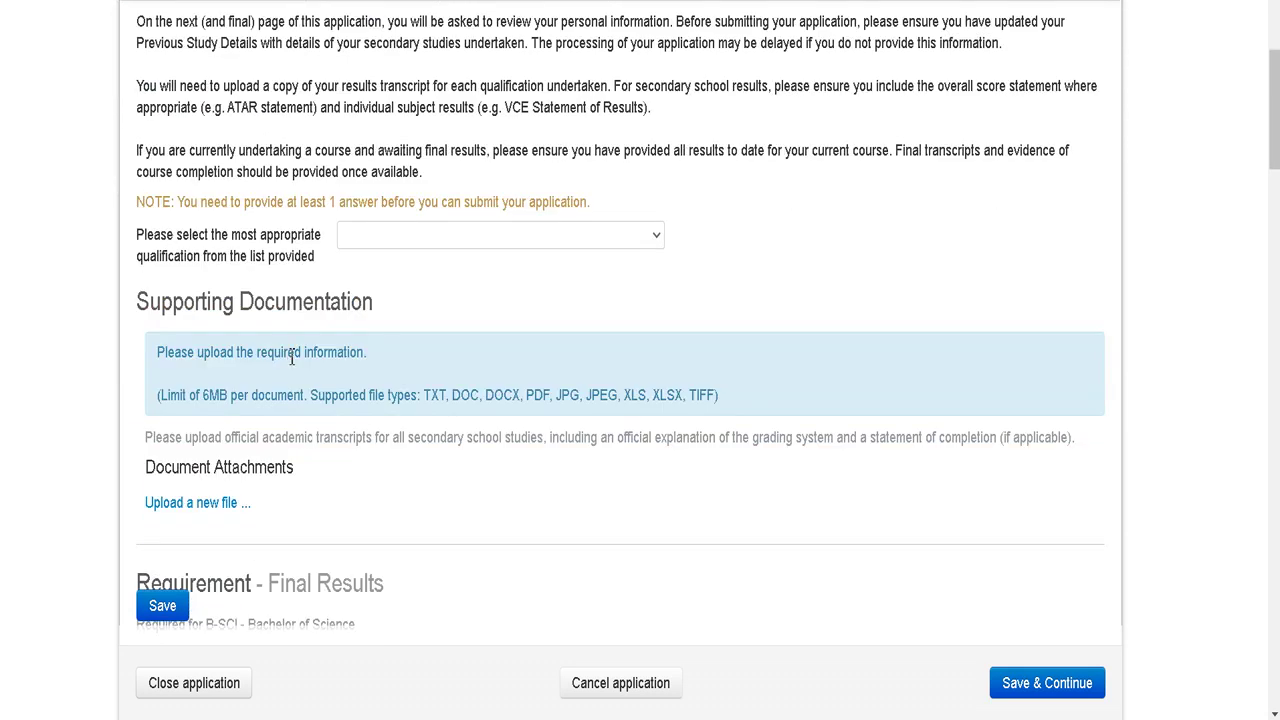
{"action": "scroll", "coordinate": [320, 320], "scroll_direction": "down", "scroll_amount": 1}
{"action": "scroll", "coordinate": [316, 322], "scroll_direction": "down", "scroll_amount": 1}
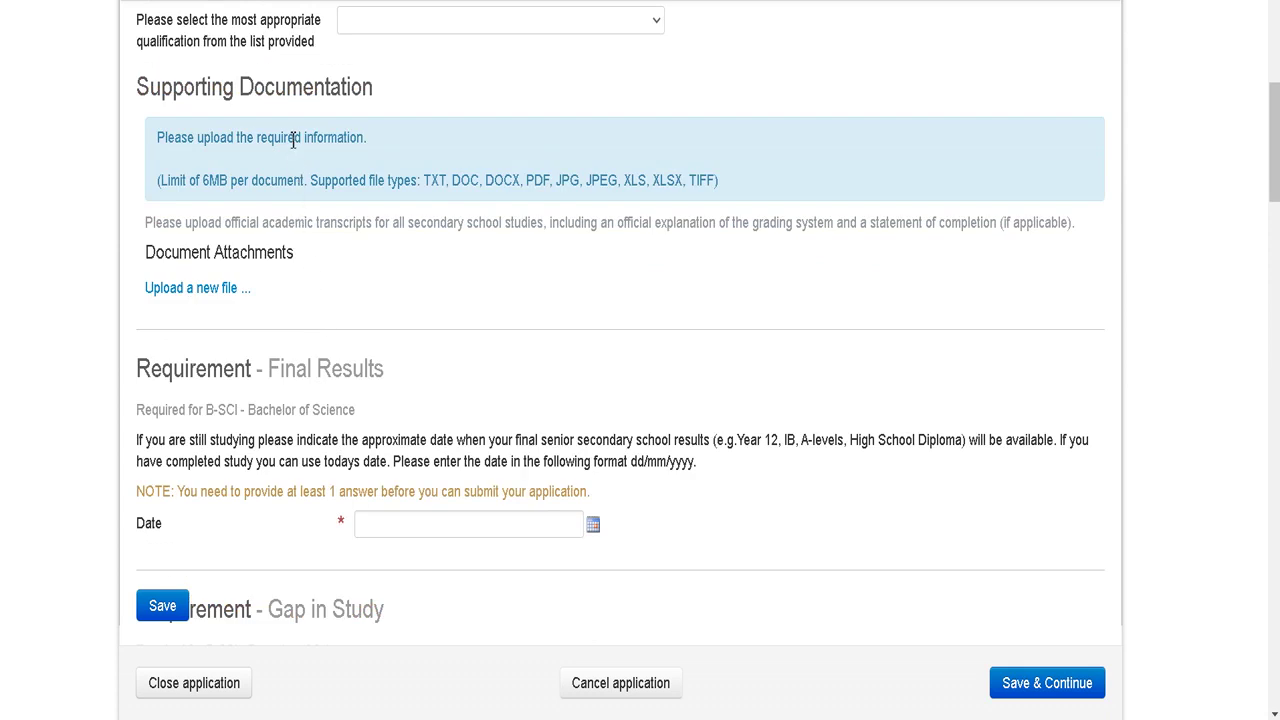
{"action": "scroll", "coordinate": [296, 140], "scroll_direction": "down", "scroll_amount": 5}
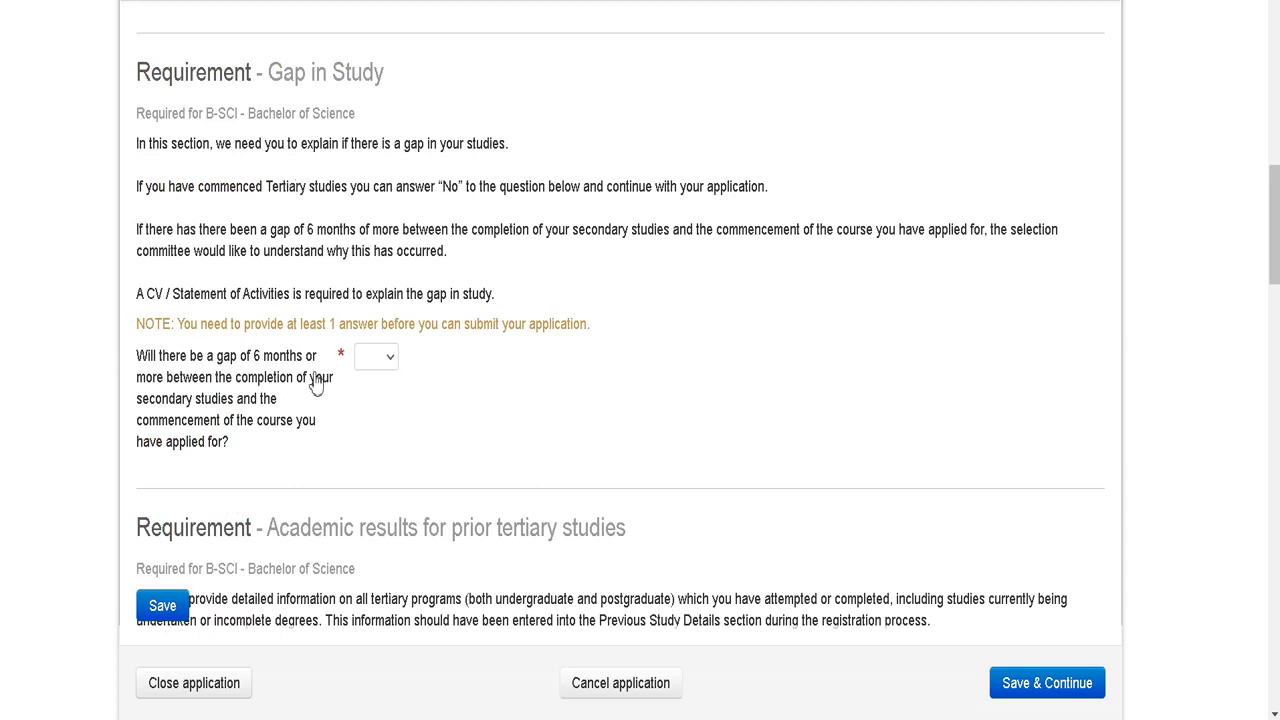
{"action": "scroll", "coordinate": [316, 383], "scroll_direction": "down", "scroll_amount": 3}
{"action": "scroll", "coordinate": [313, 345], "scroll_direction": "down", "scroll_amount": 2}
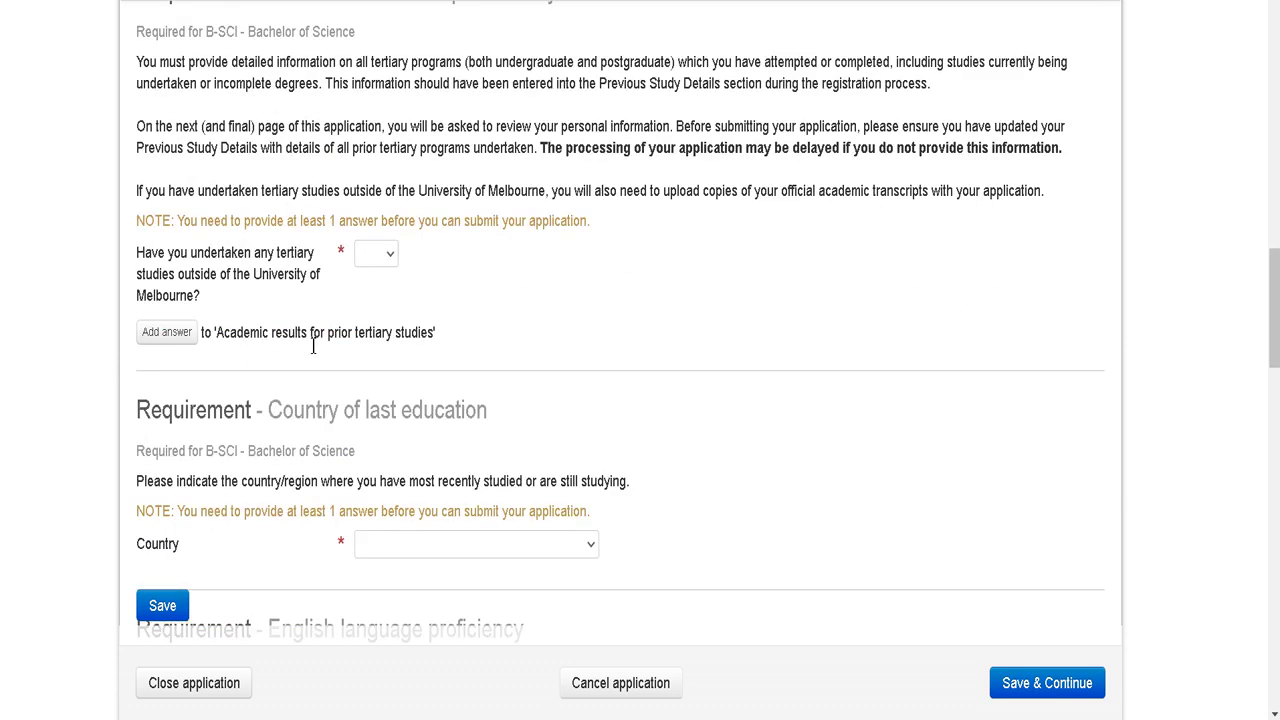
{"action": "scroll", "coordinate": [312, 352], "scroll_direction": "down", "scroll_amount": 5}
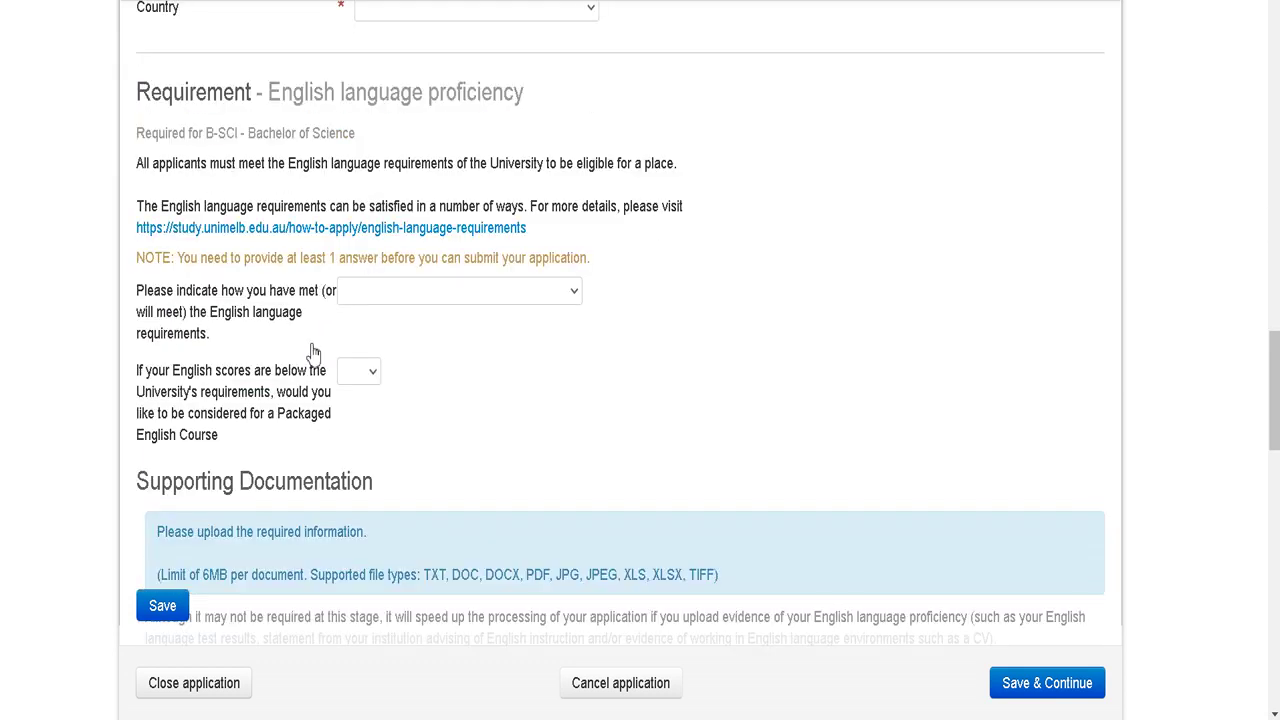
{"action": "scroll", "coordinate": [392, 256], "scroll_direction": "up", "scroll_amount": 7}
{"action": "scroll", "coordinate": [392, 256], "scroll_direction": "down", "scroll_amount": 10}
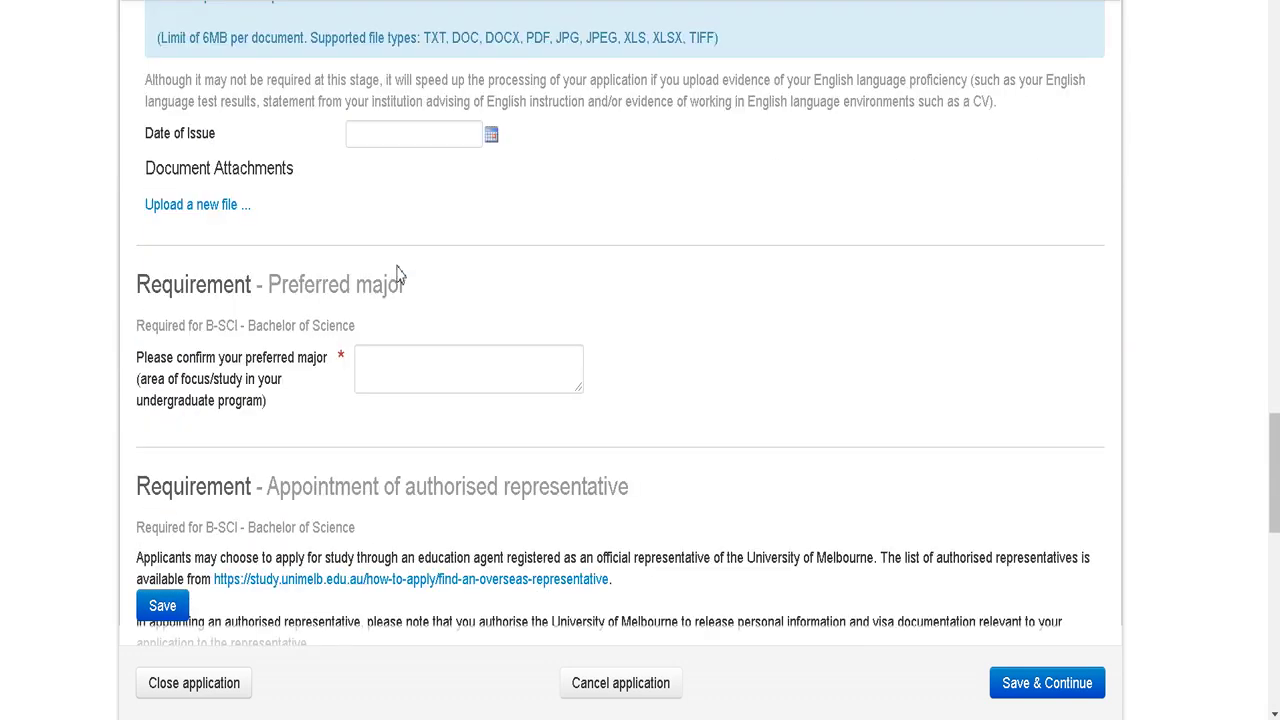
{"action": "scroll", "coordinate": [397, 275], "scroll_direction": "down", "scroll_amount": 1}
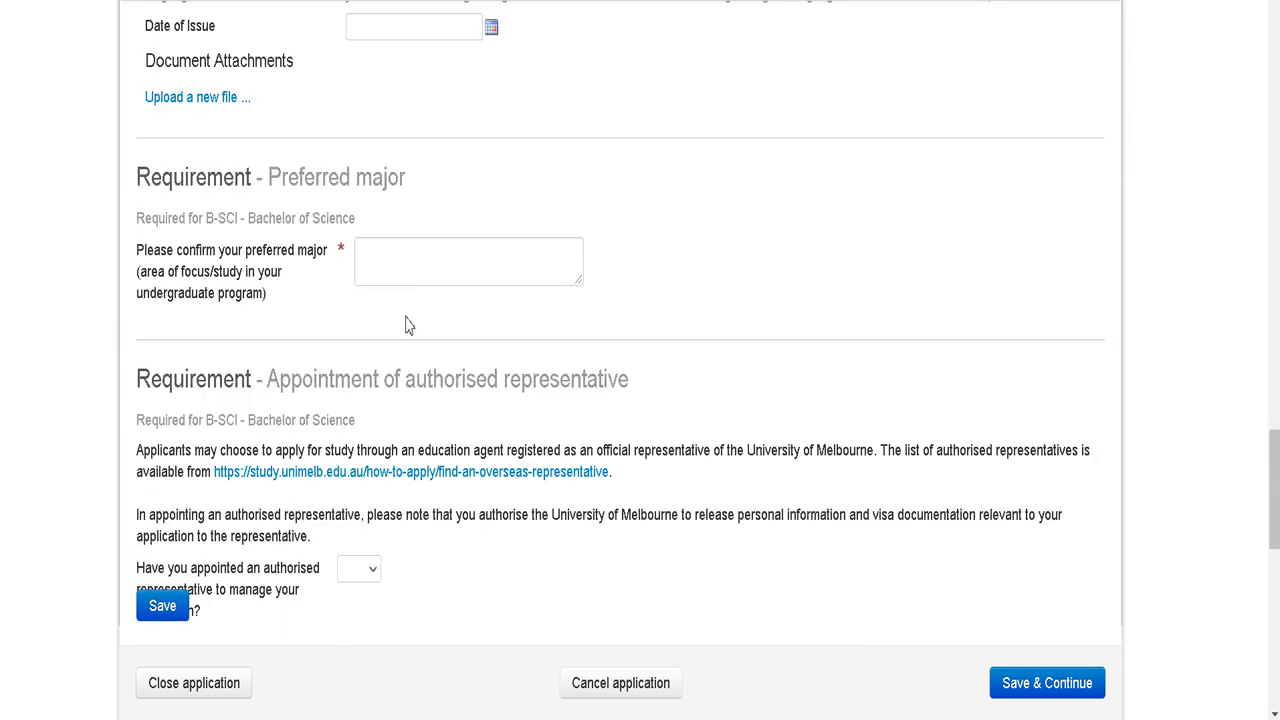
{"action": "scroll", "coordinate": [408, 325], "scroll_direction": "down", "scroll_amount": 3}
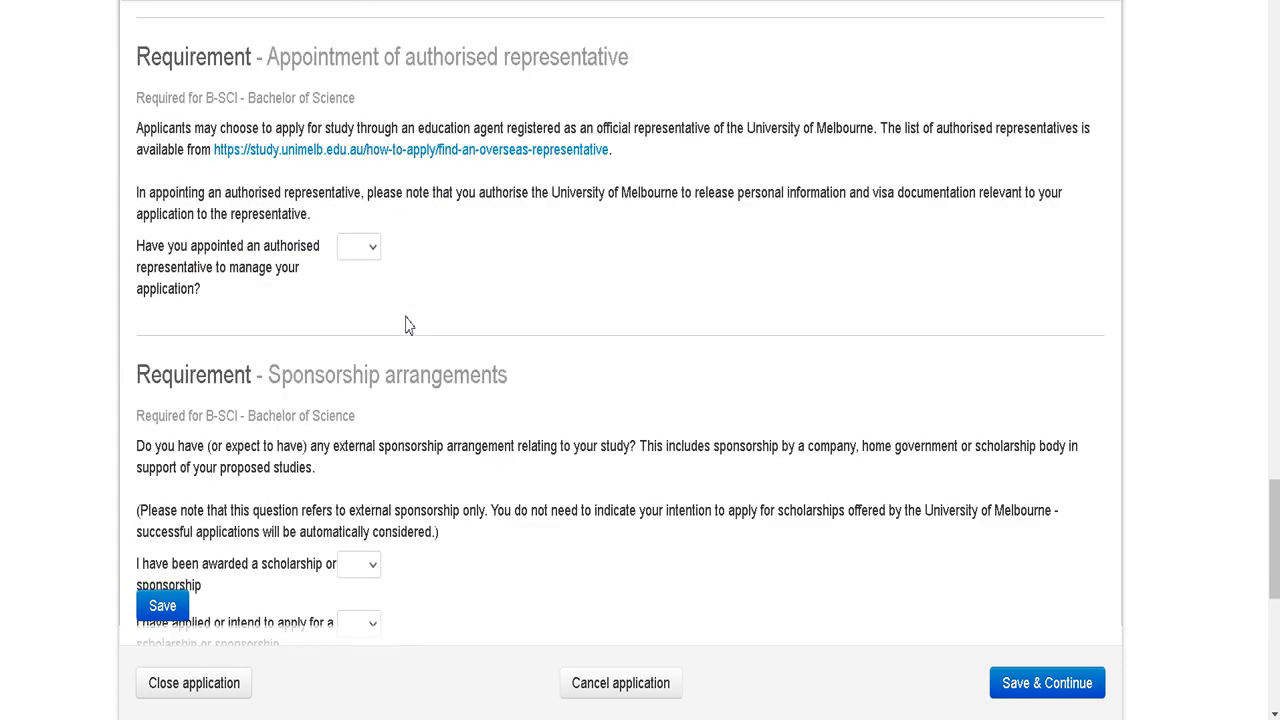
{"action": "scroll", "coordinate": [408, 327], "scroll_direction": "down", "scroll_amount": 3}
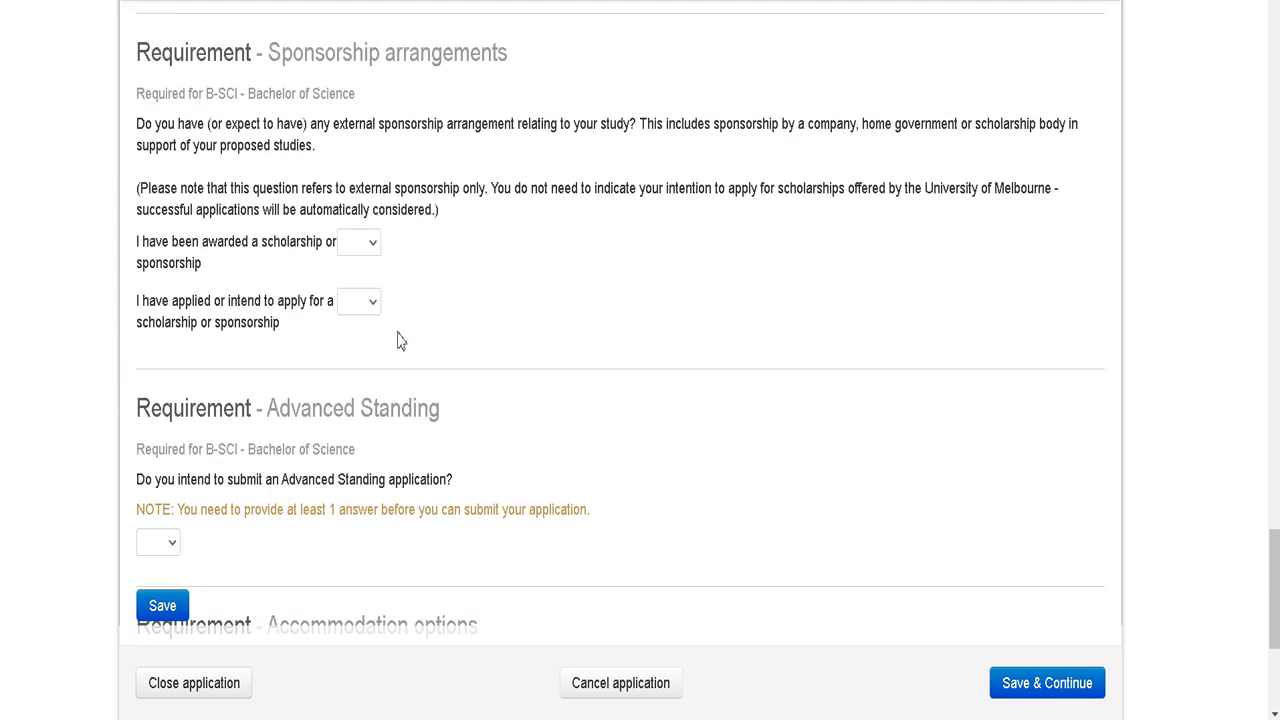
{"action": "scroll", "coordinate": [397, 341], "scroll_direction": "down", "scroll_amount": 1}
{"action": "scroll", "coordinate": [400, 334], "scroll_direction": "down", "scroll_amount": 2}
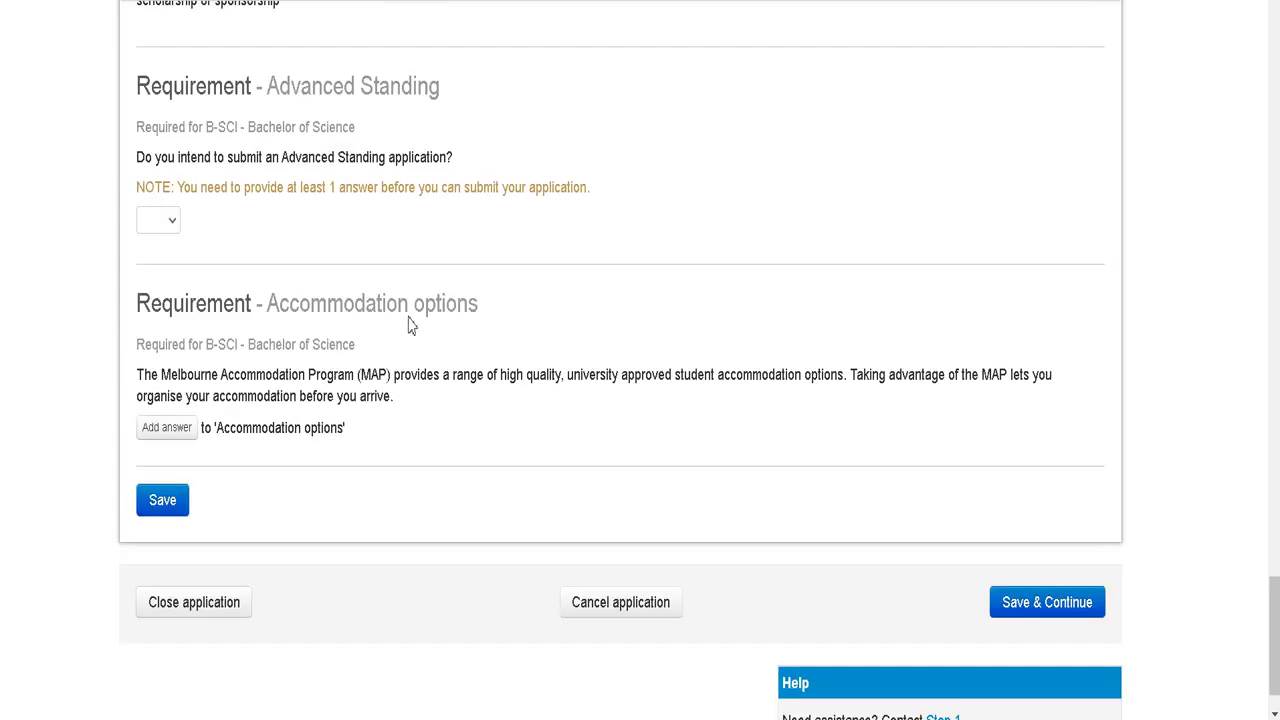
Step: Recheck the application requirements and try to save and continue with all answers left blank
{"action": "scroll", "coordinate": [410, 325], "scroll_direction": "up", "scroll_amount": 6}
{"action": "scroll", "coordinate": [426, 320], "scroll_direction": "up", "scroll_amount": 10}
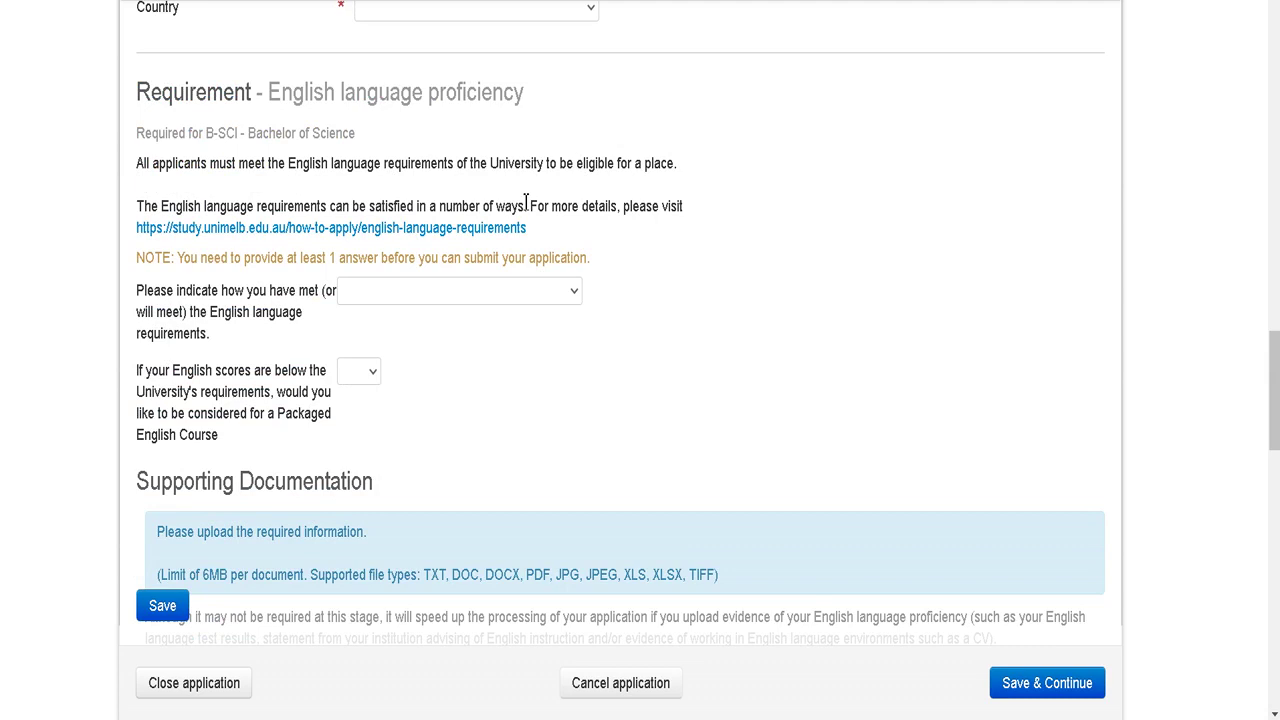
{"action": "scroll", "coordinate": [525, 203], "scroll_direction": "up", "scroll_amount": 7}
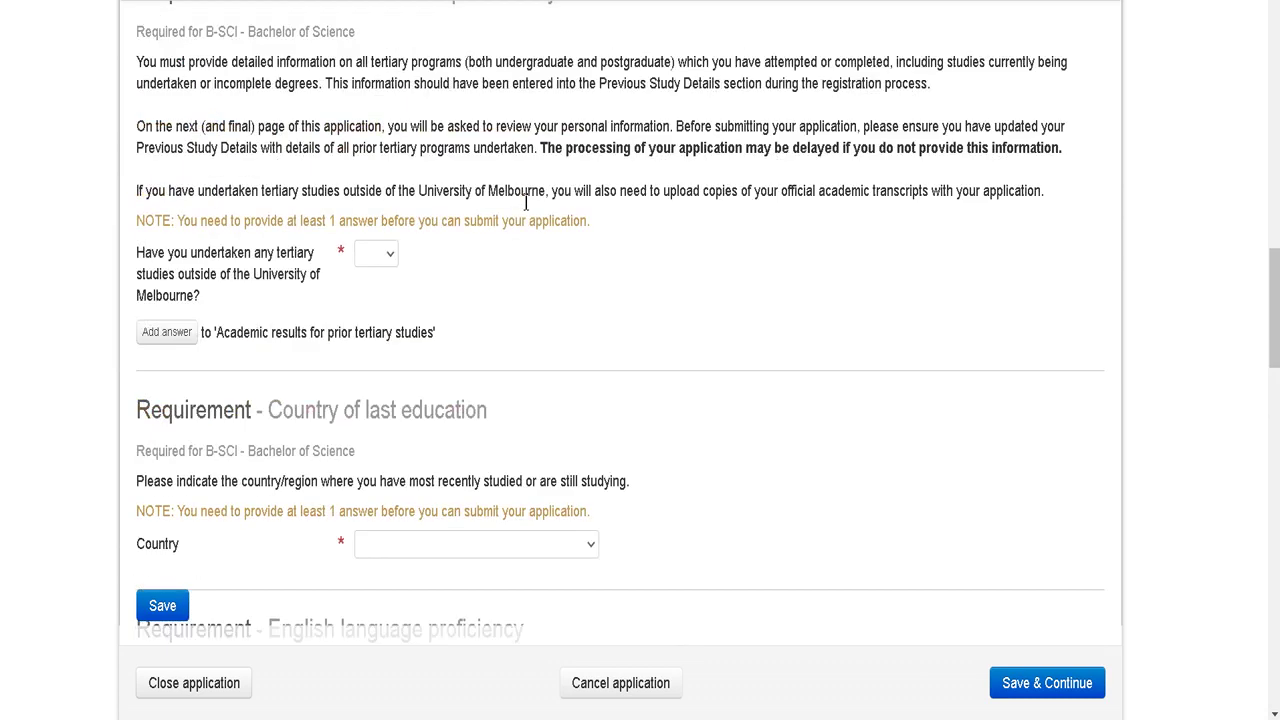
{"action": "scroll", "coordinate": [447, 219], "scroll_direction": "up", "scroll_amount": 5}
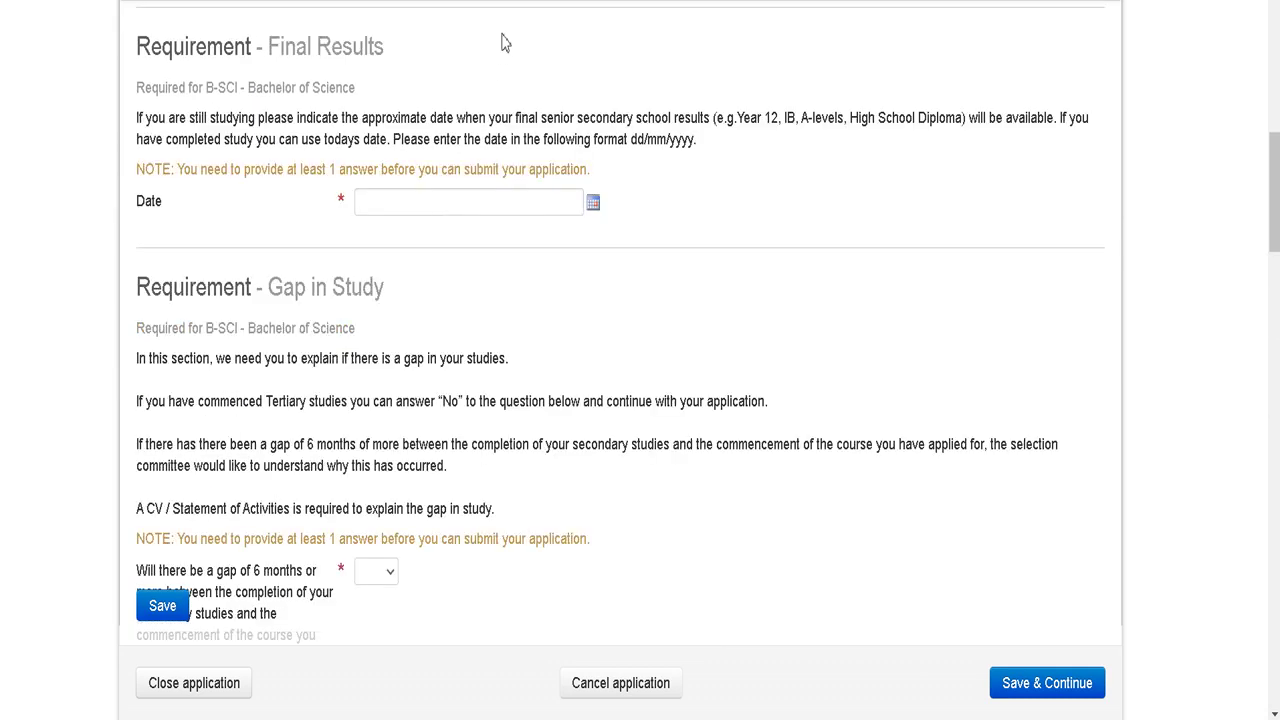
{"action": "scroll", "coordinate": [389, 262], "scroll_direction": "up", "scroll_amount": 8}
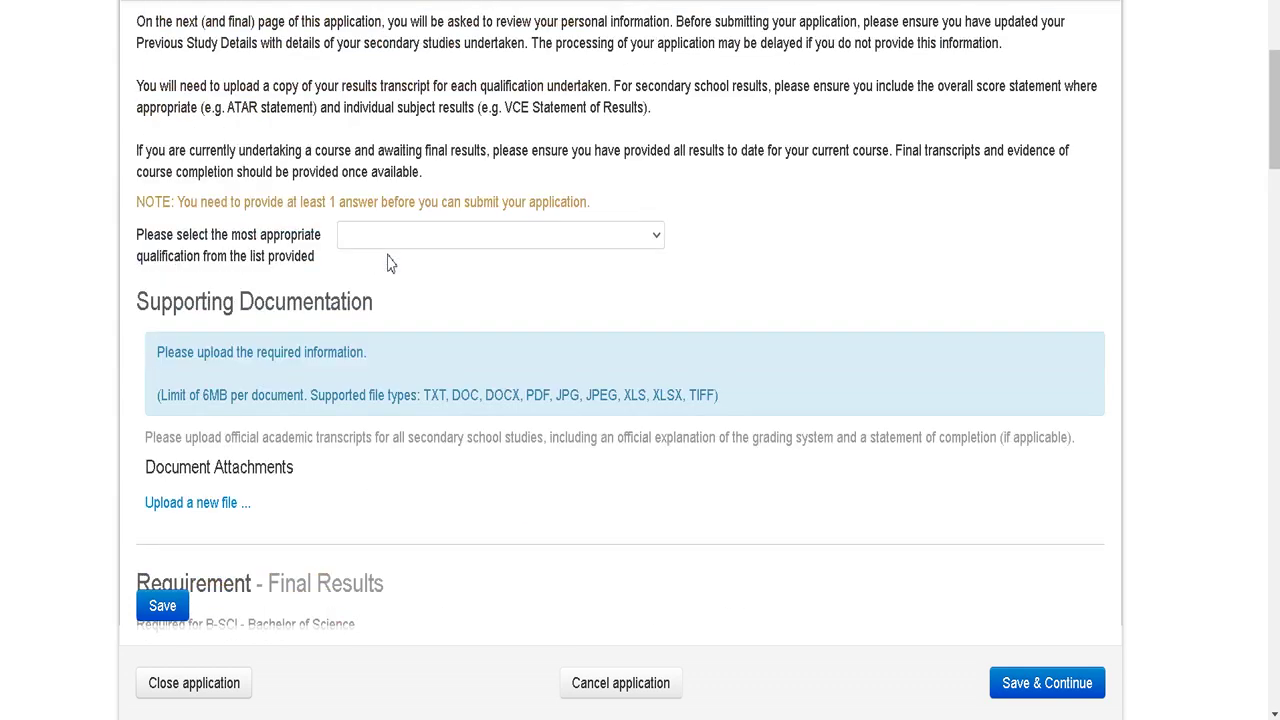
{"action": "scroll", "coordinate": [391, 260], "scroll_direction": "down", "scroll_amount": 5}
{"action": "scroll", "coordinate": [395, 256], "scroll_direction": "down", "scroll_amount": 20}
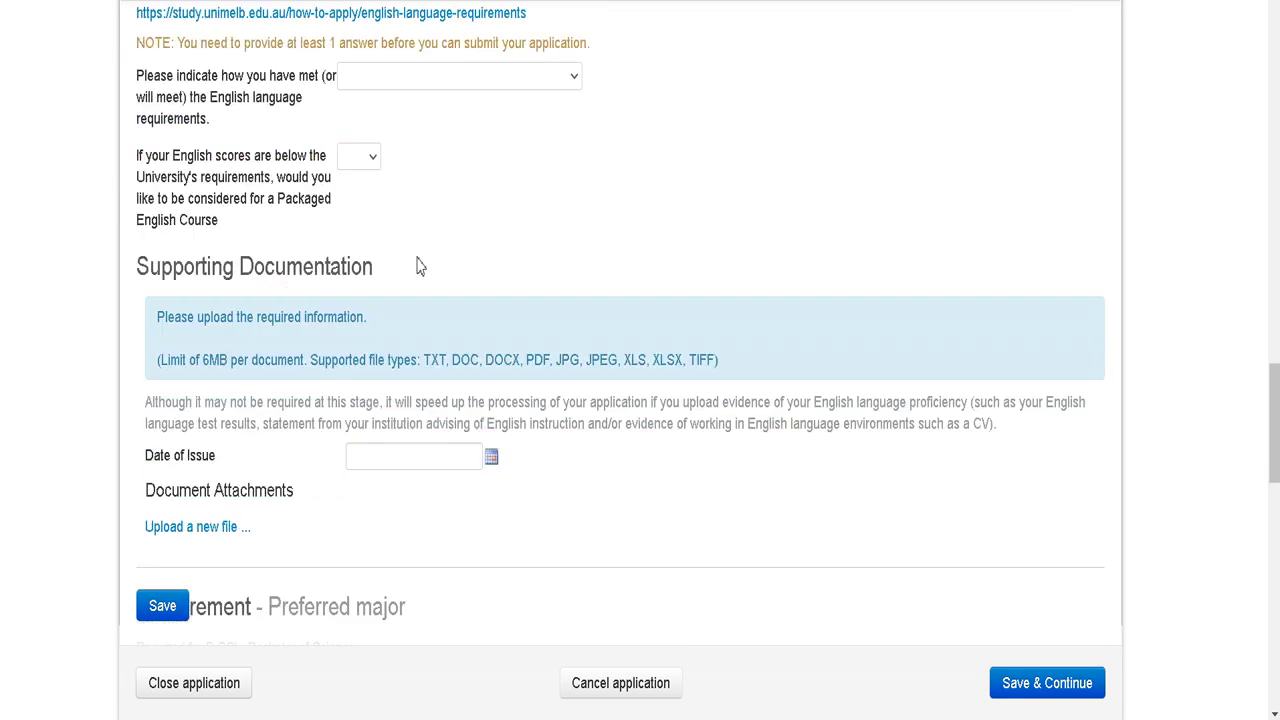
{"action": "left_click", "coordinate": [1025, 603]}
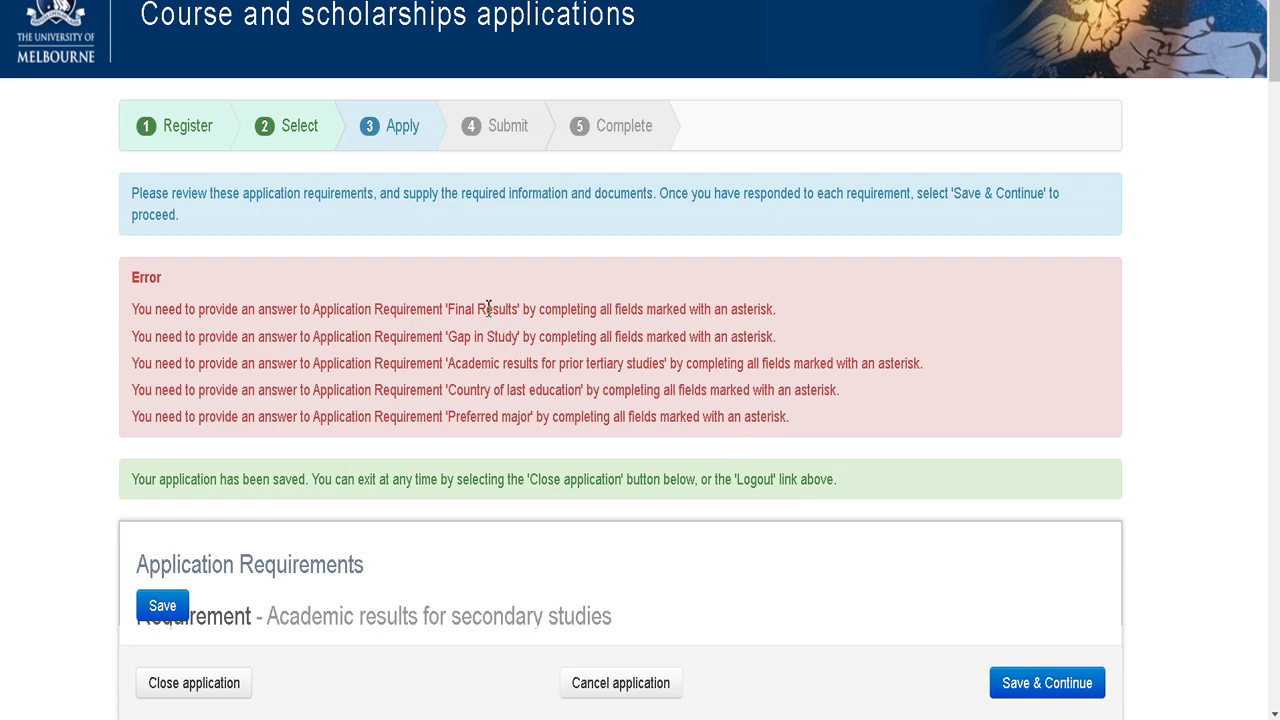
Step: Examine the mandatory requirement fields, including final results, country of last education, English language proficiency and preferred major
{"action": "scroll", "coordinate": [496, 480], "scroll_direction": "down", "scroll_amount": 10}
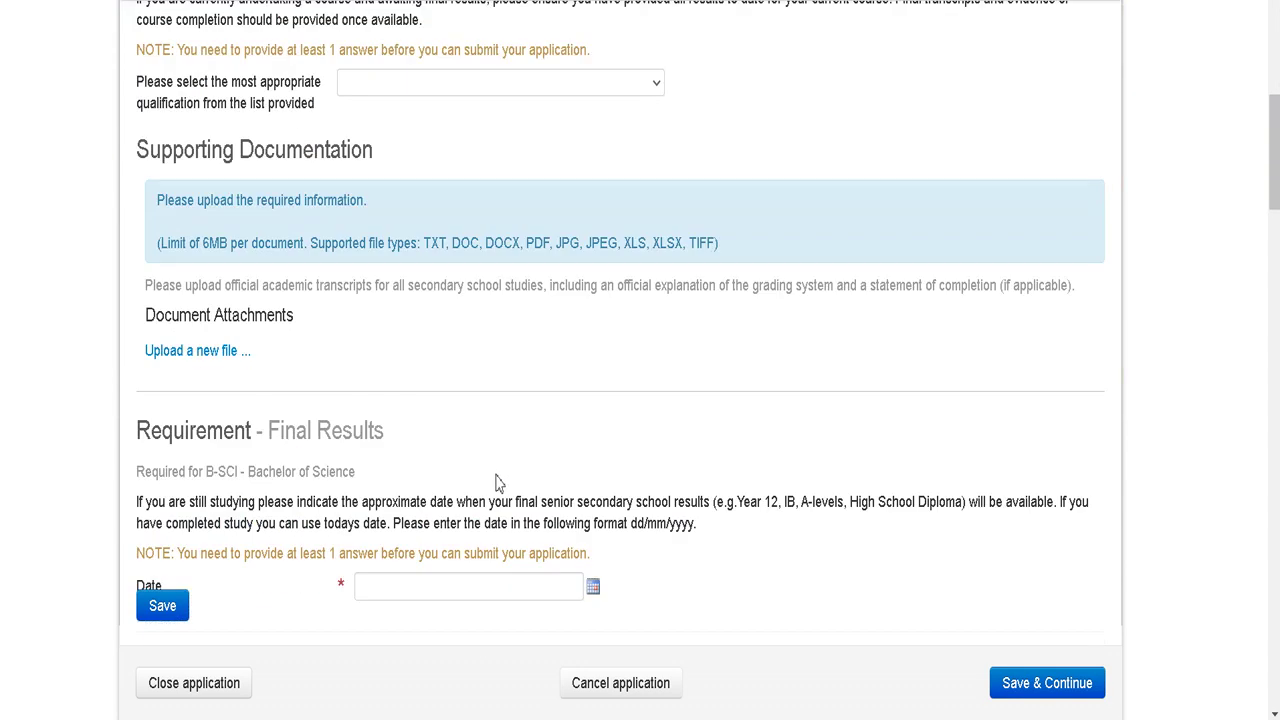
{"action": "scroll", "coordinate": [502, 487], "scroll_direction": "down", "scroll_amount": 10}
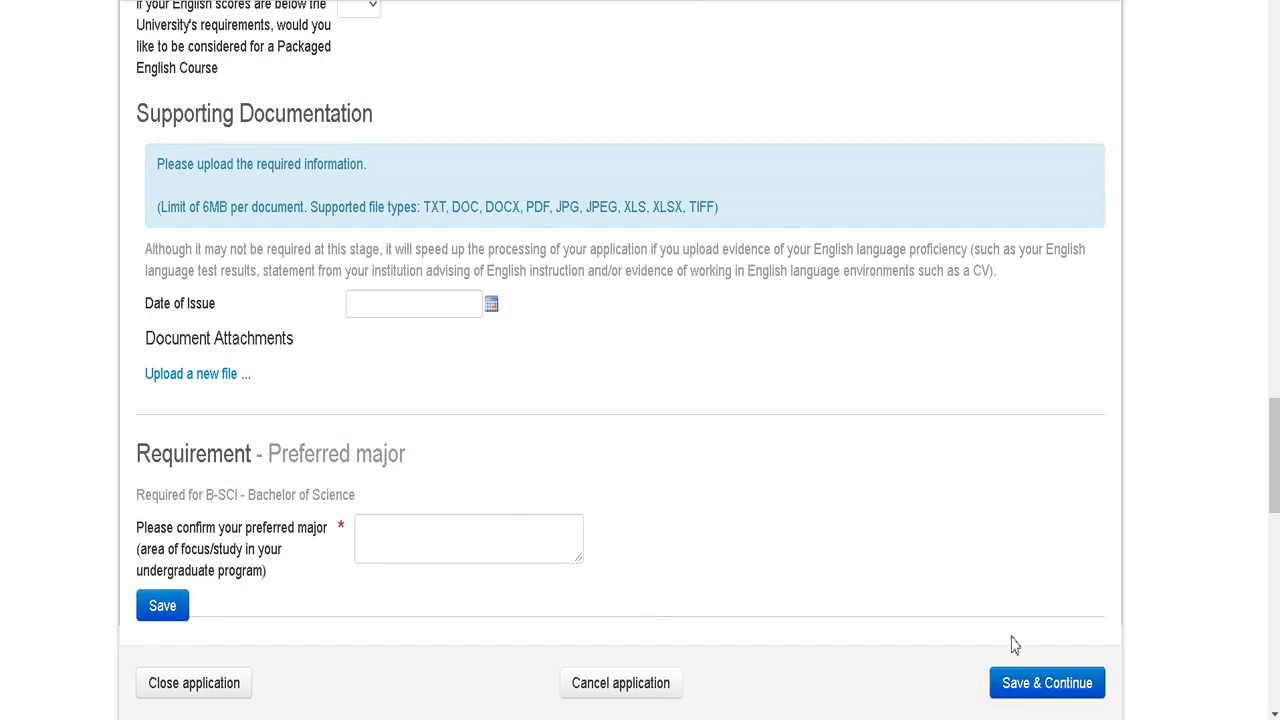
{"action": "scroll", "coordinate": [556, 15], "scroll_direction": "up", "scroll_amount": 3}
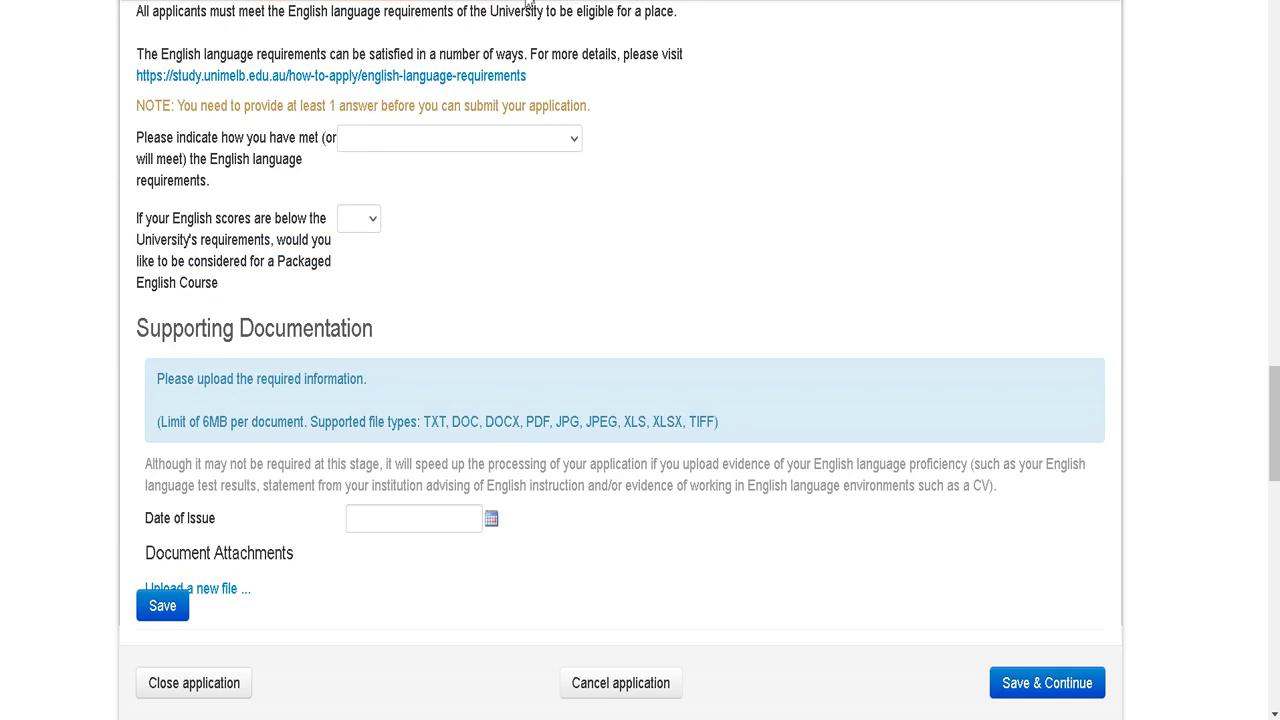
{"action": "scroll", "coordinate": [340, 410], "scroll_direction": "up", "scroll_amount": 3}
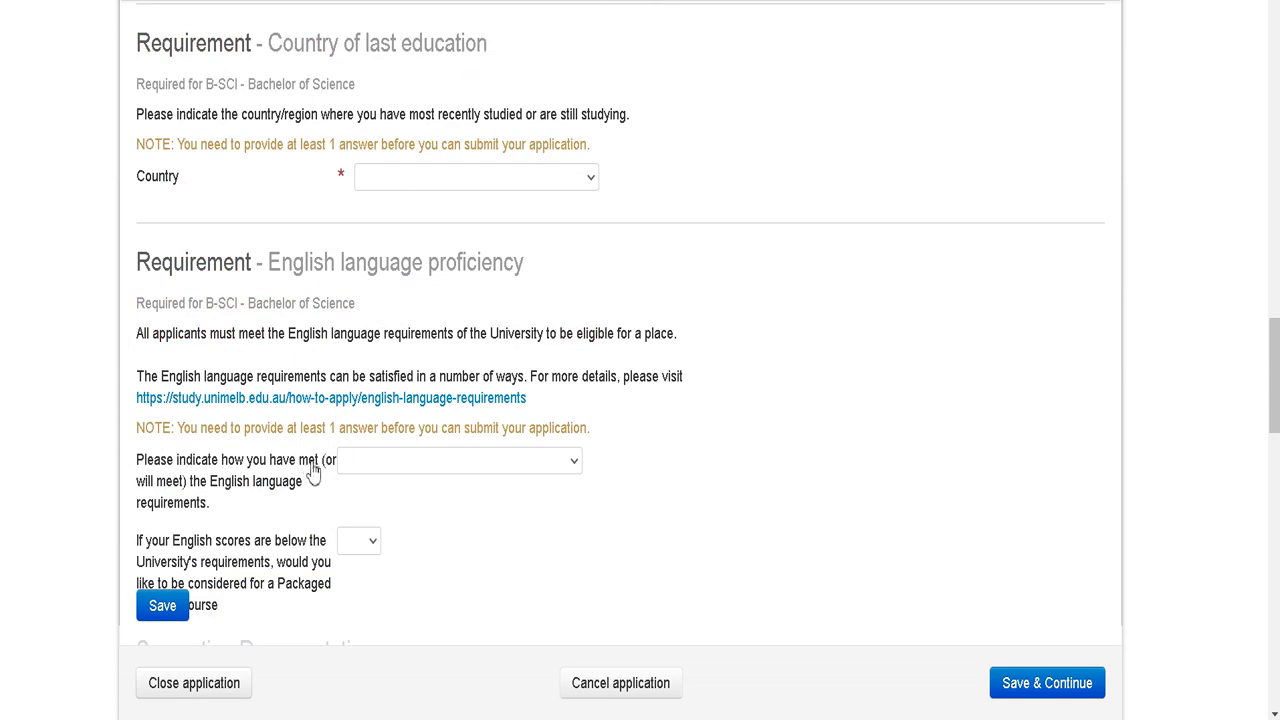
Step: Switch to the Melbourne International Undergraduate Scholarship page and read its application type, benefits, total value and citizenship requirements
{"action": "scroll", "coordinate": [340, 505], "scroll_direction": "down", "scroll_amount": 10}
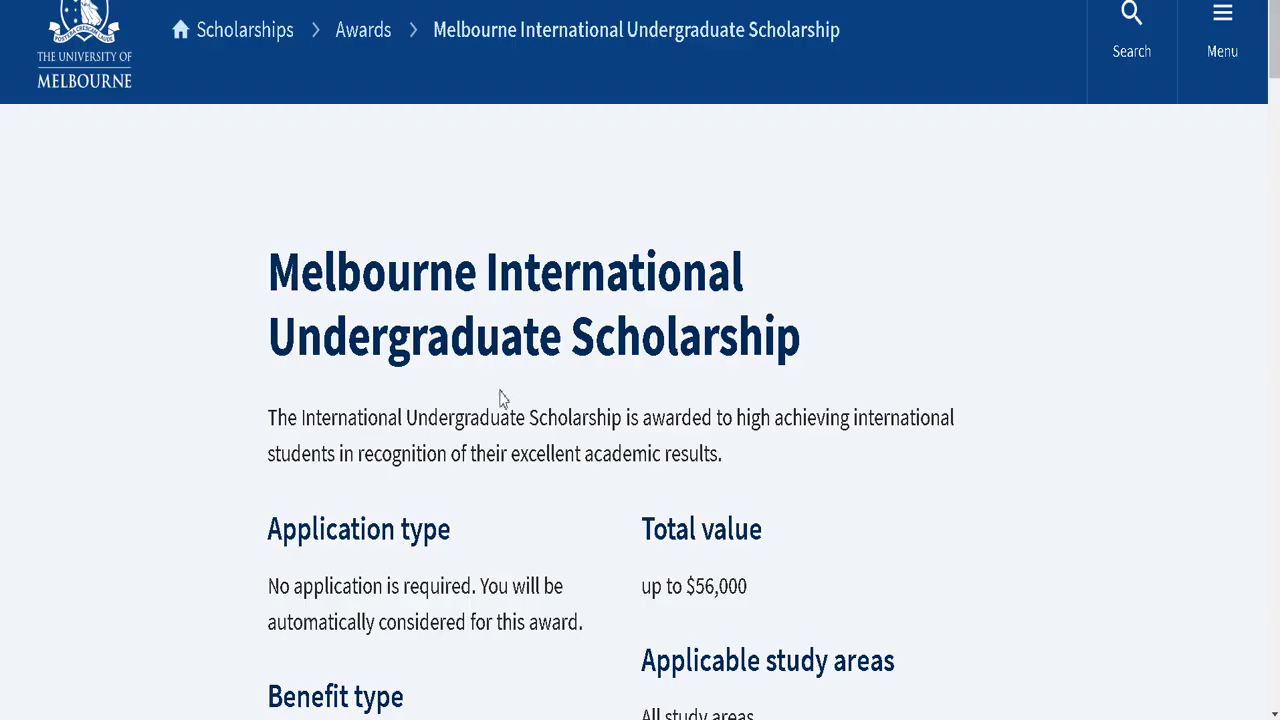
{"action": "scroll", "coordinate": [497, 371], "scroll_direction": "down", "scroll_amount": 3}
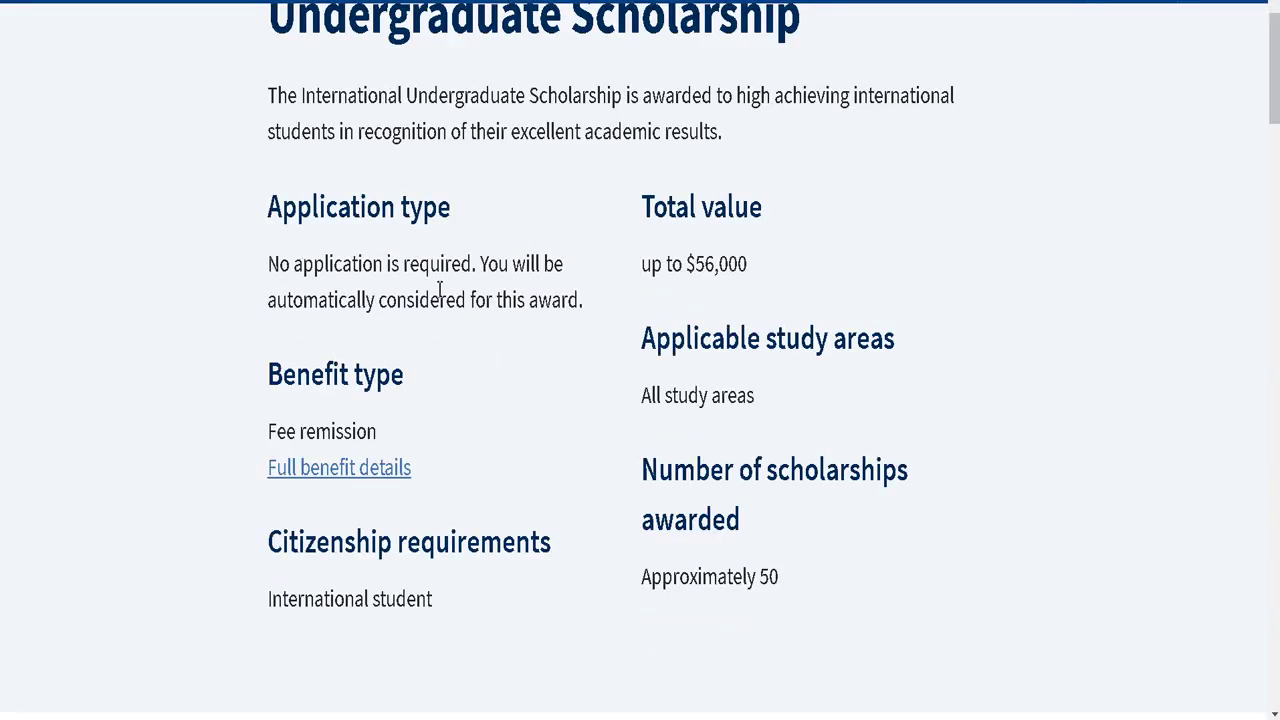